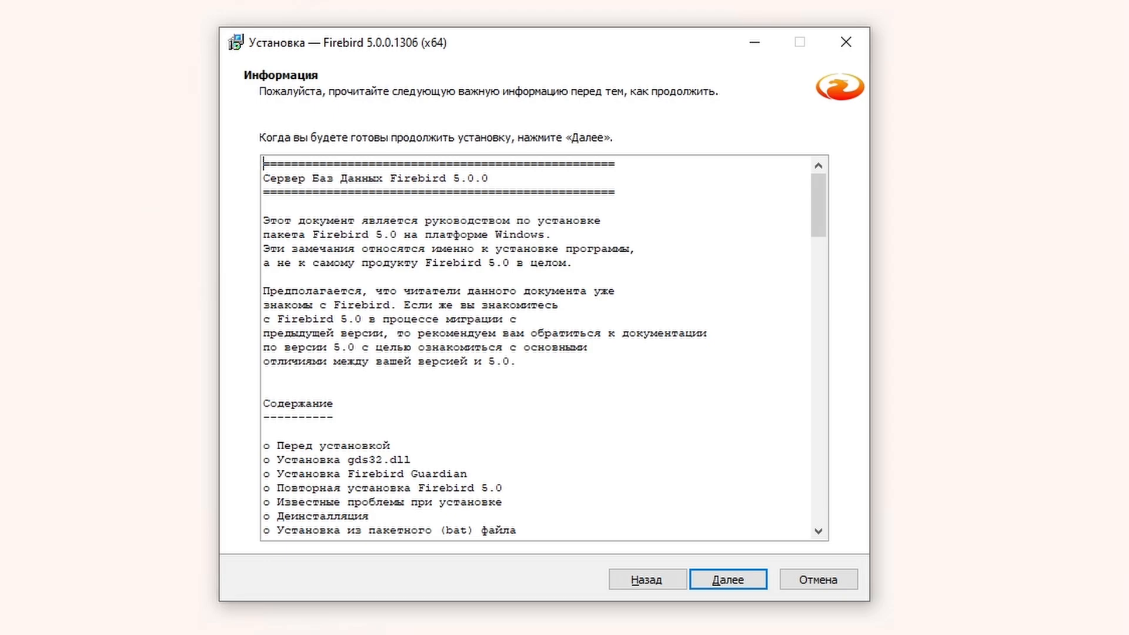
# Step: Change the Firebird install folder to C:\Firebird_5_0 and keep the full component set
pyautogui.press('Return')
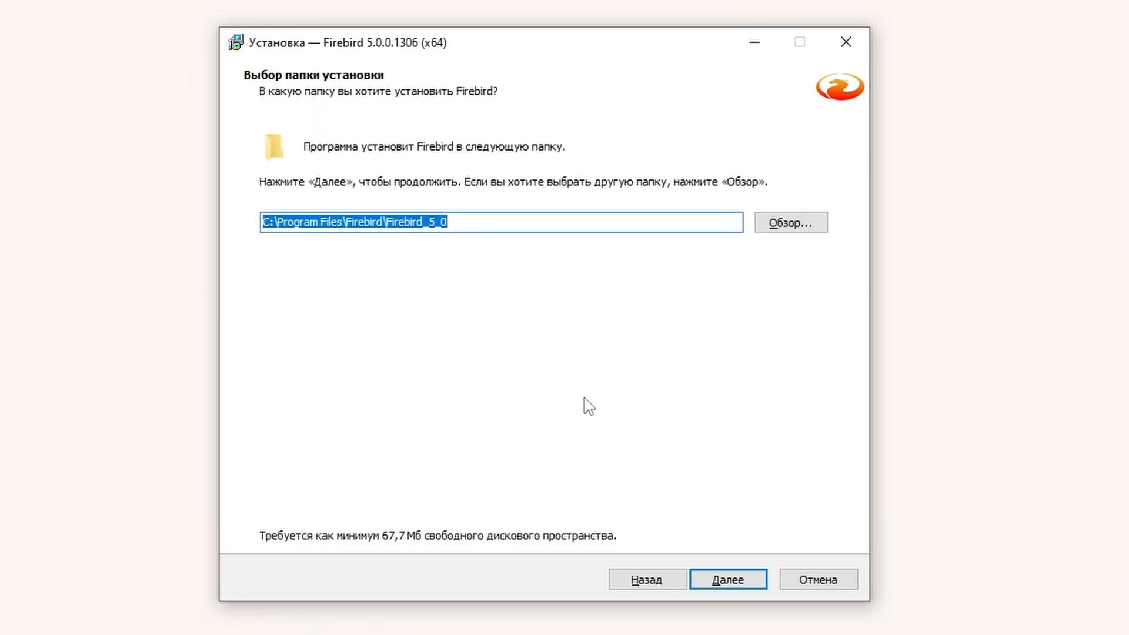
pyautogui.click(792, 231)
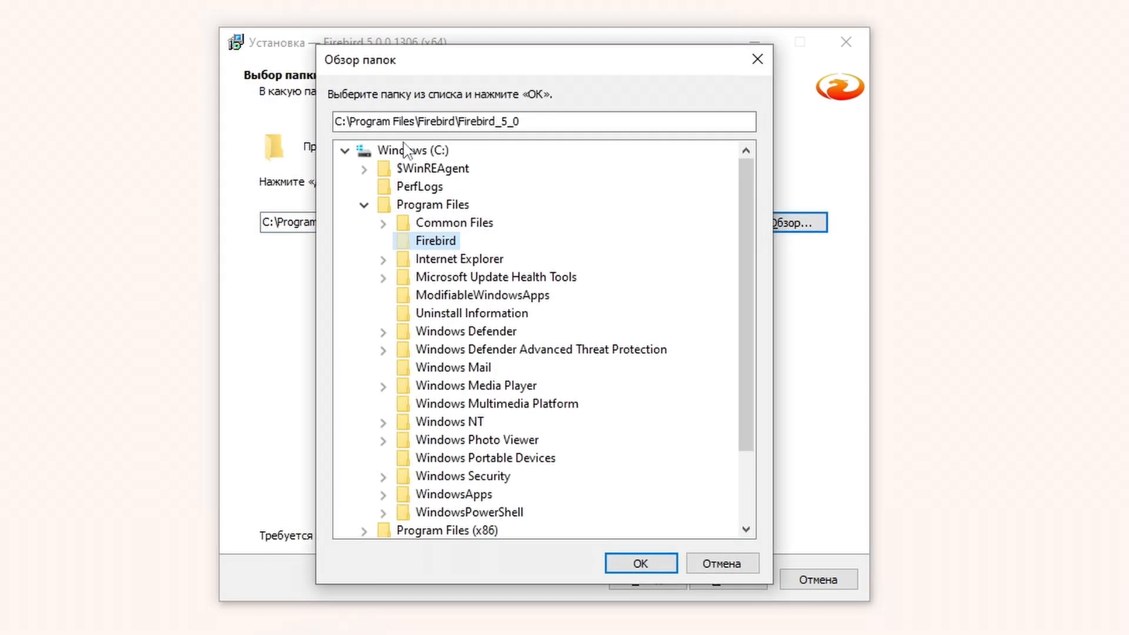
pyautogui.click(404, 152)
pyautogui.click(642, 563)
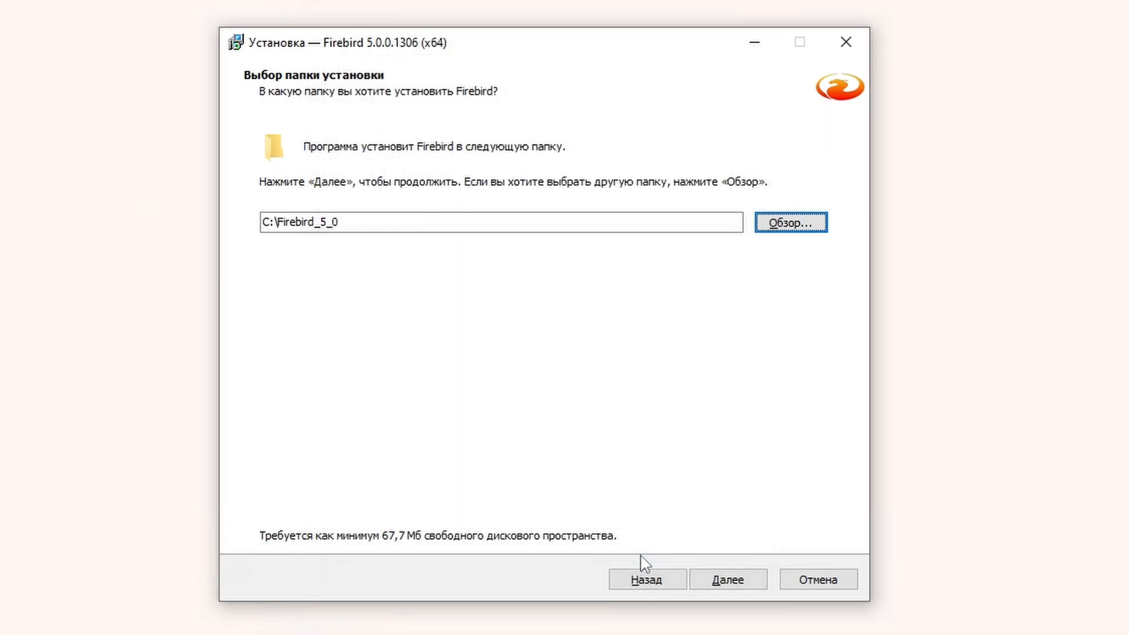
pyautogui.click(728, 580)
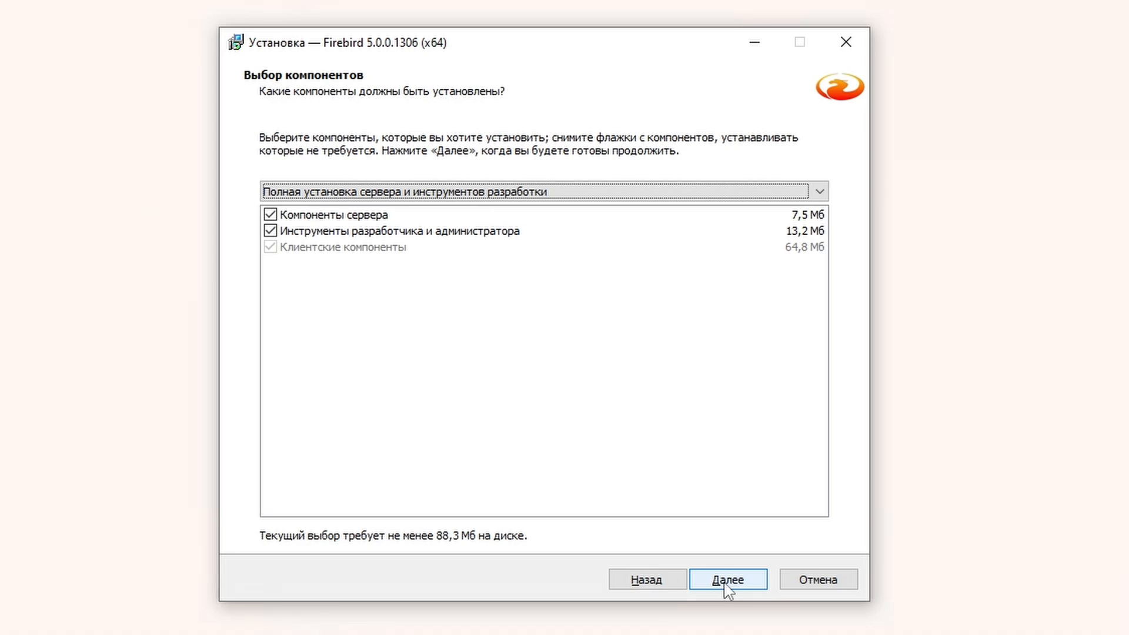
pyautogui.click(728, 581)
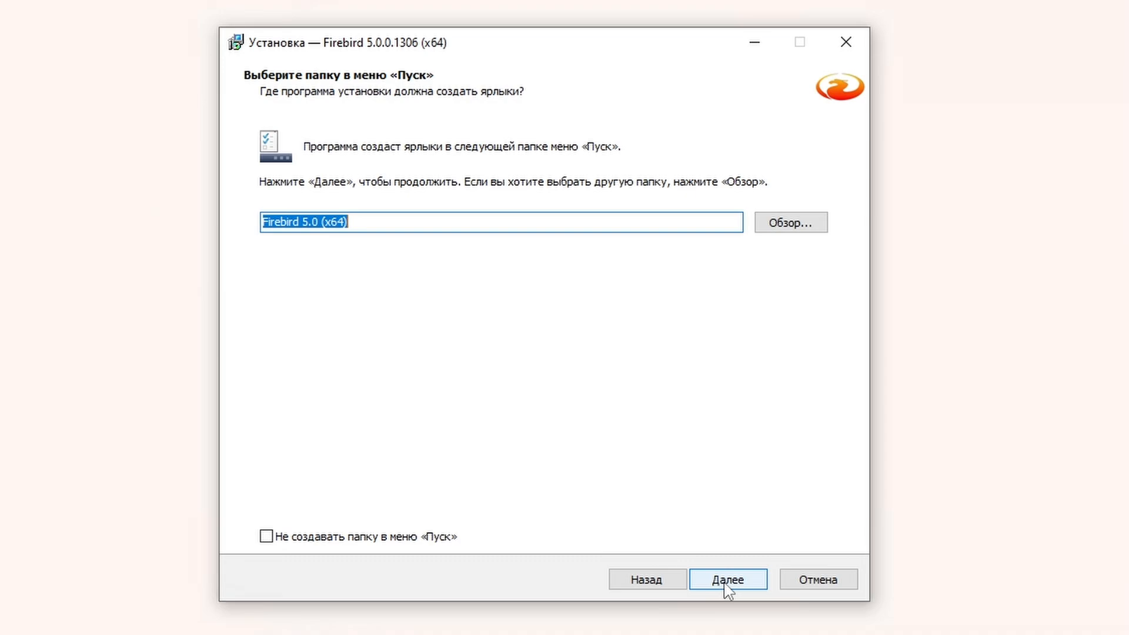
# Step: Keep the Firebird 5.0 (x64) Start menu folder and add GDS32.DLL creation to SuperServer service mode
pyautogui.click(726, 584)
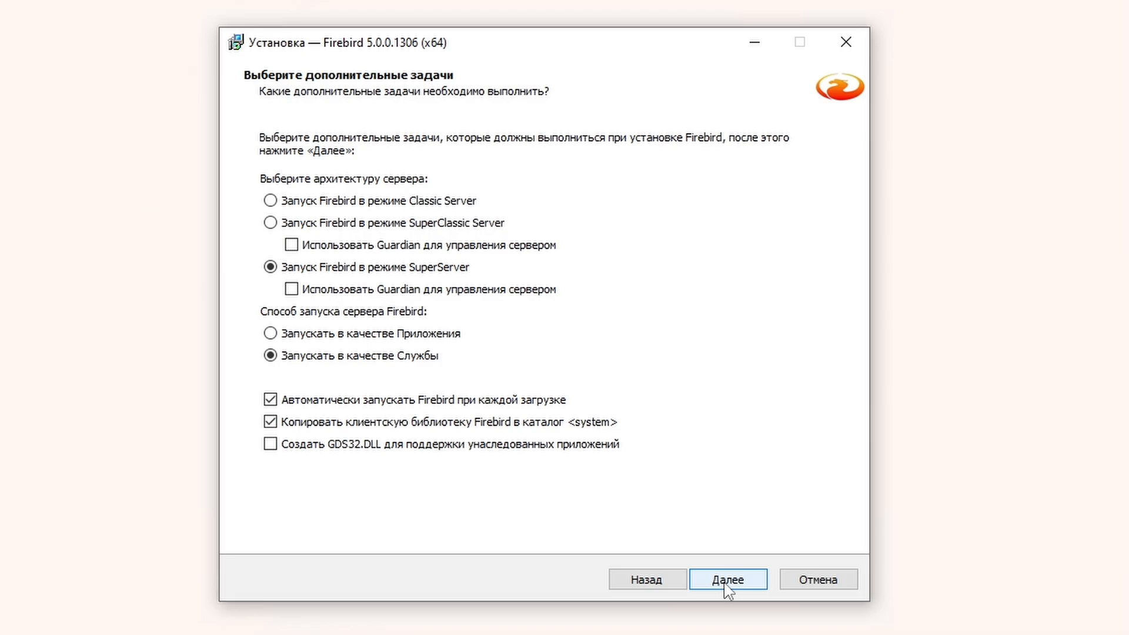
pyautogui.click(553, 445)
# Step: Enter and confirm the SYSDBA administrator password
pyautogui.click(721, 583)
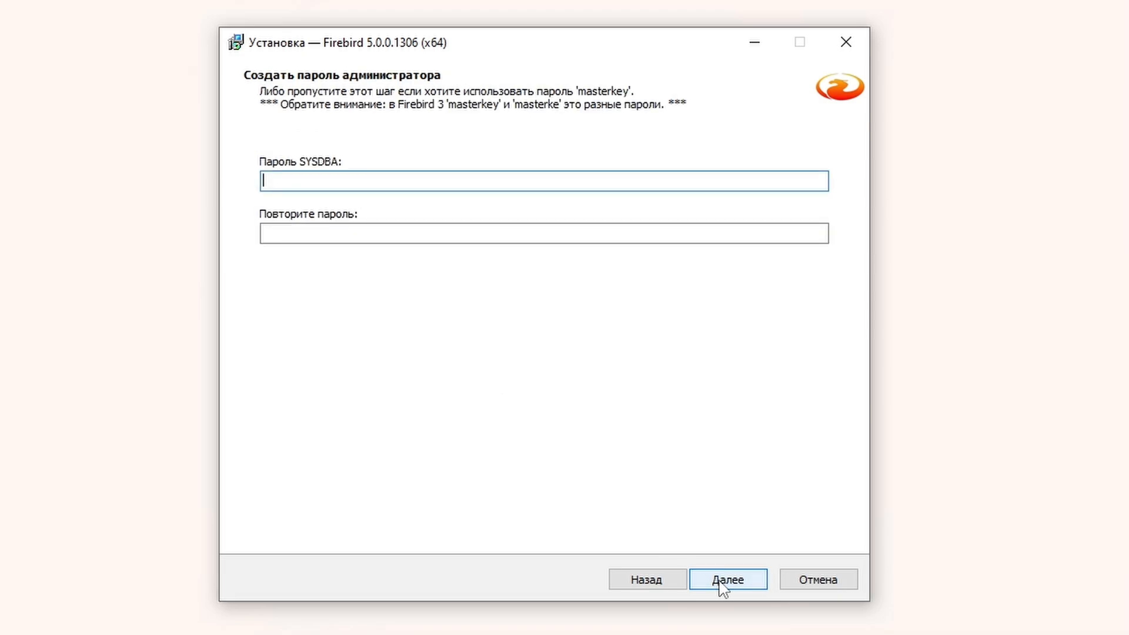
pyautogui.write('123456789')
pyautogui.press('Tab')
pyautogui.write('12')
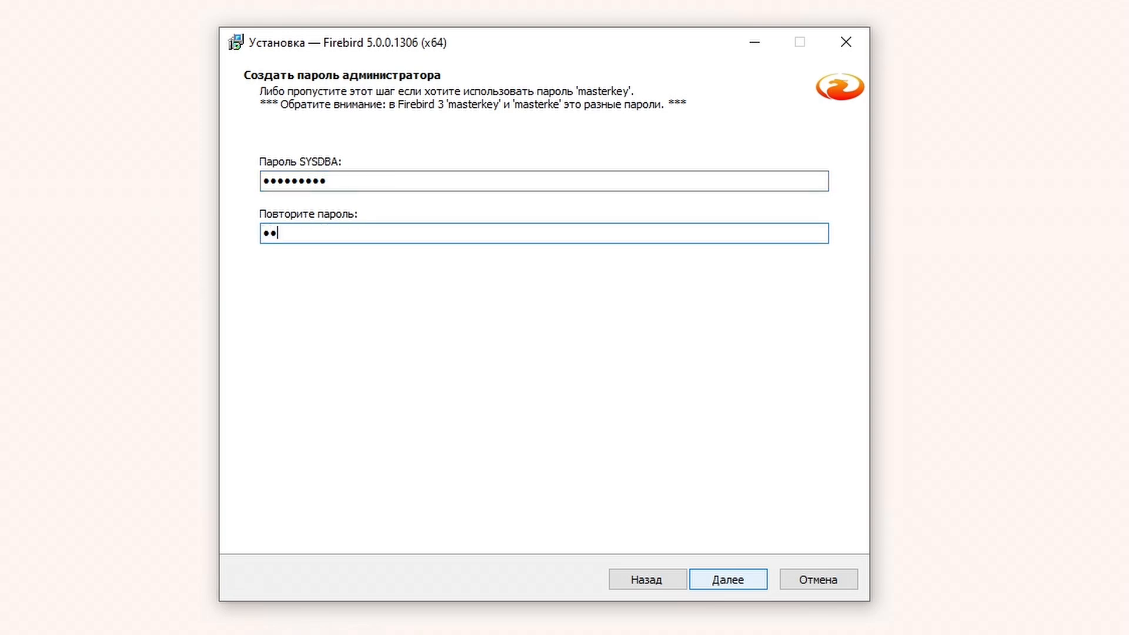
pyautogui.write('3456789')
pyautogui.click(721, 581)
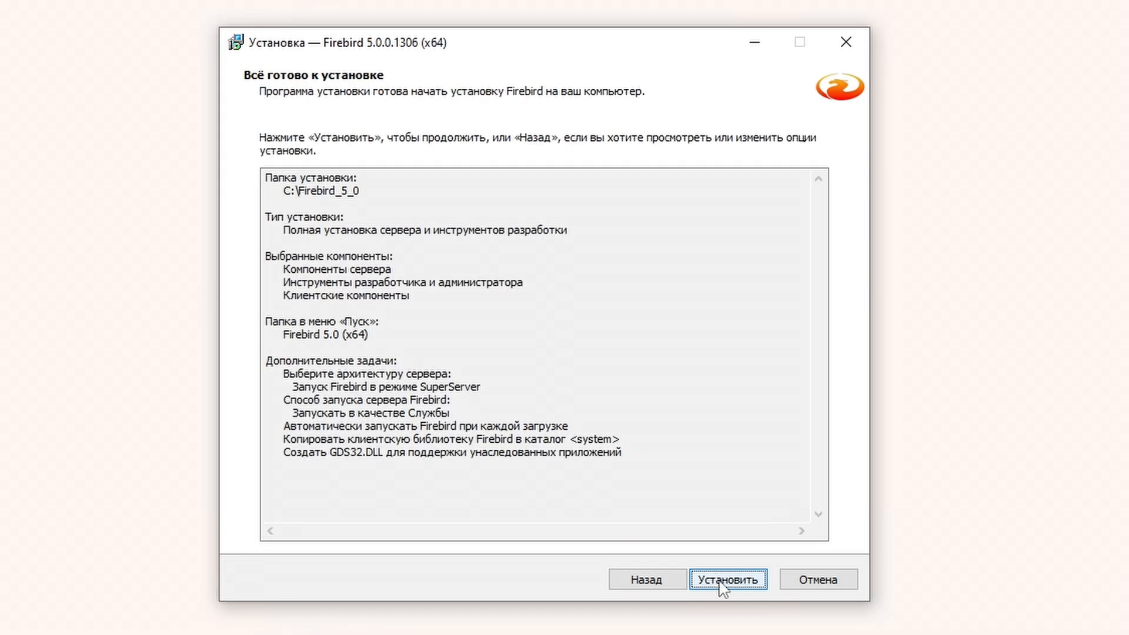
# Step: Install Firebird and finish the wizard without showing the after-installation notes
pyautogui.click(720, 580)
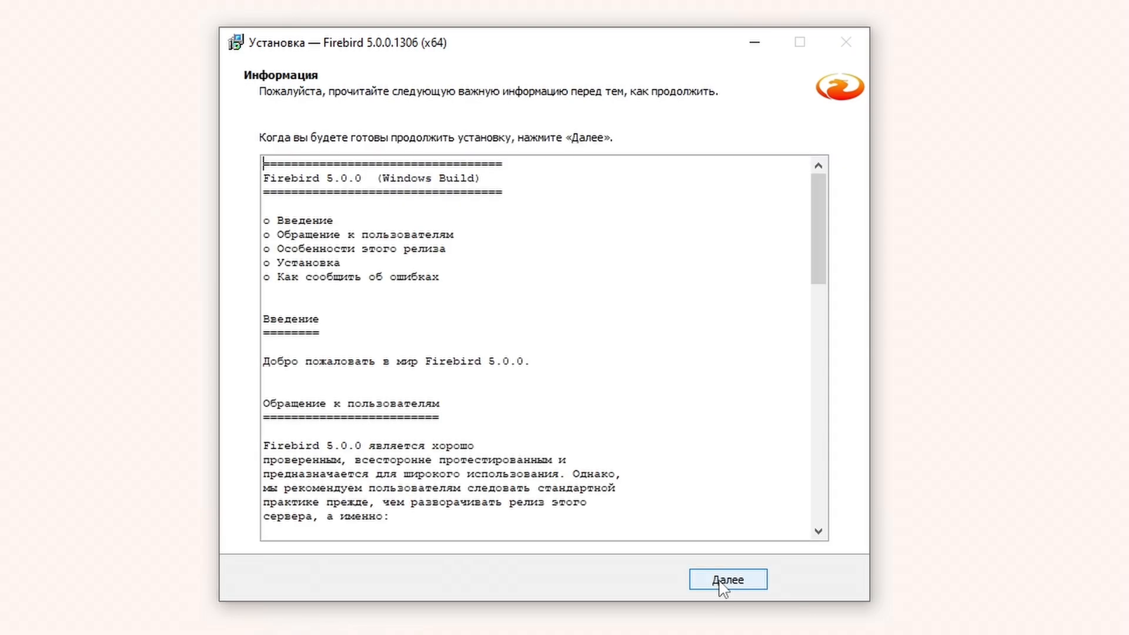
pyautogui.click(722, 585)
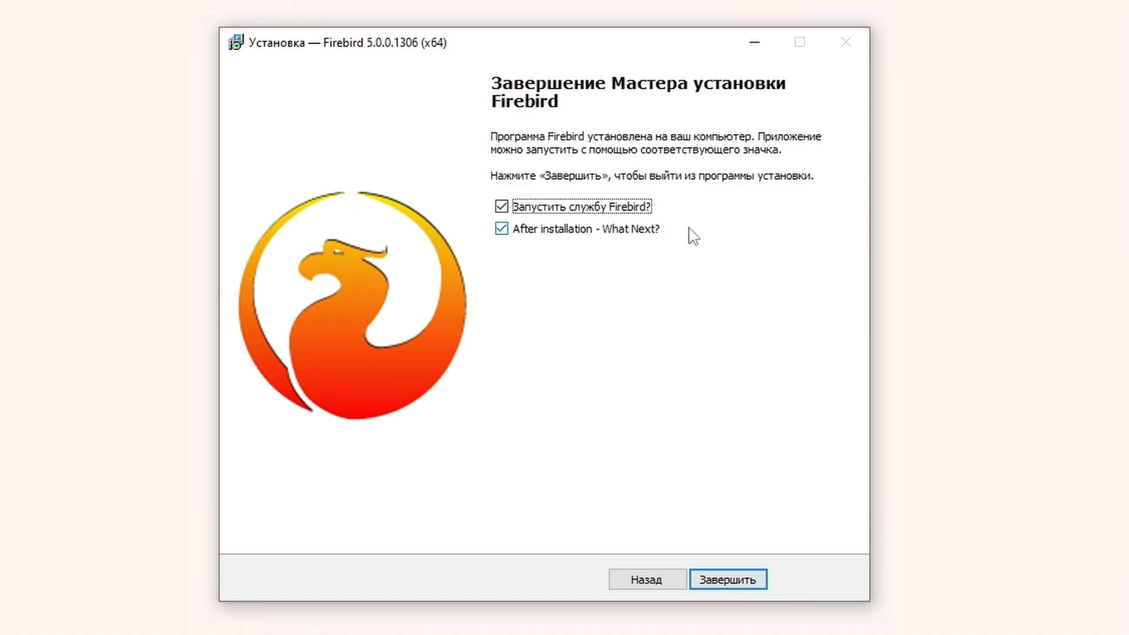
pyautogui.click(657, 231)
pyautogui.click(711, 583)
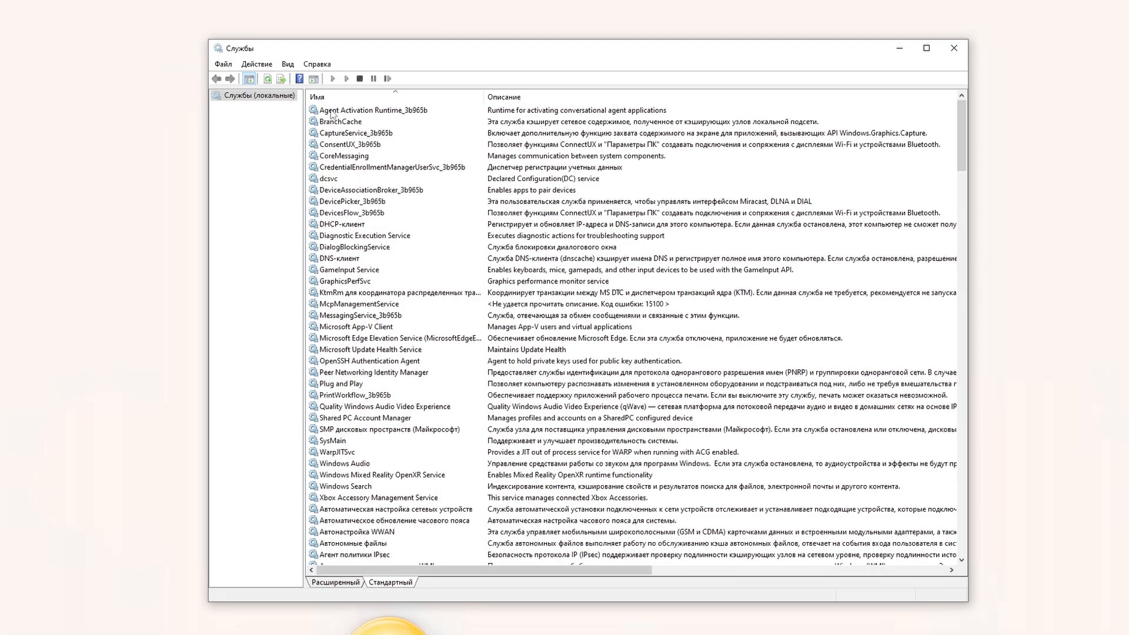
# Step: Verify the Firebird Server - DefaultInstance service's executable path is under C:\Firebird_5_0
pyautogui.click(268, 79)
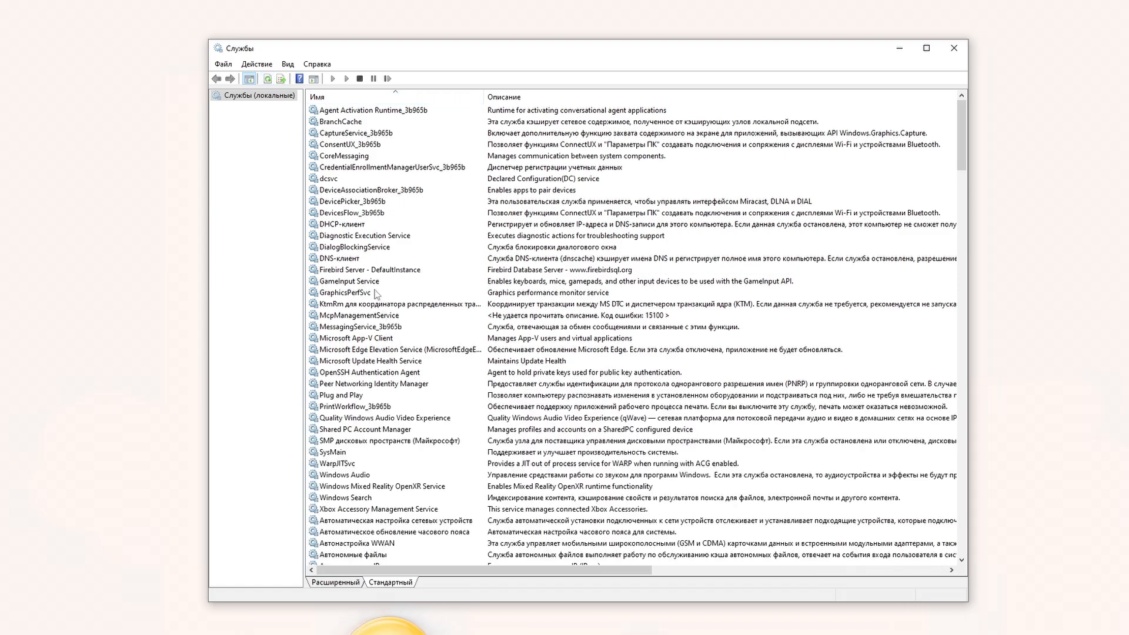
pyautogui.click(363, 271)
pyautogui.doubleClick(363, 271)
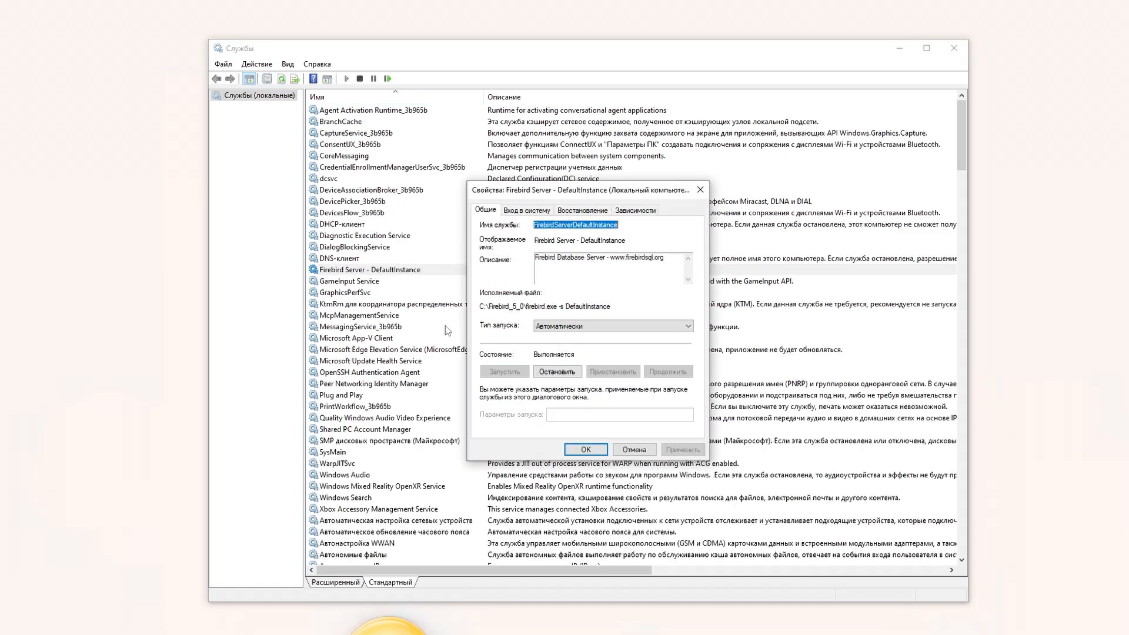
pyautogui.click(611, 307)
pyautogui.moveTo(611, 306); pyautogui.dragTo(480, 306)
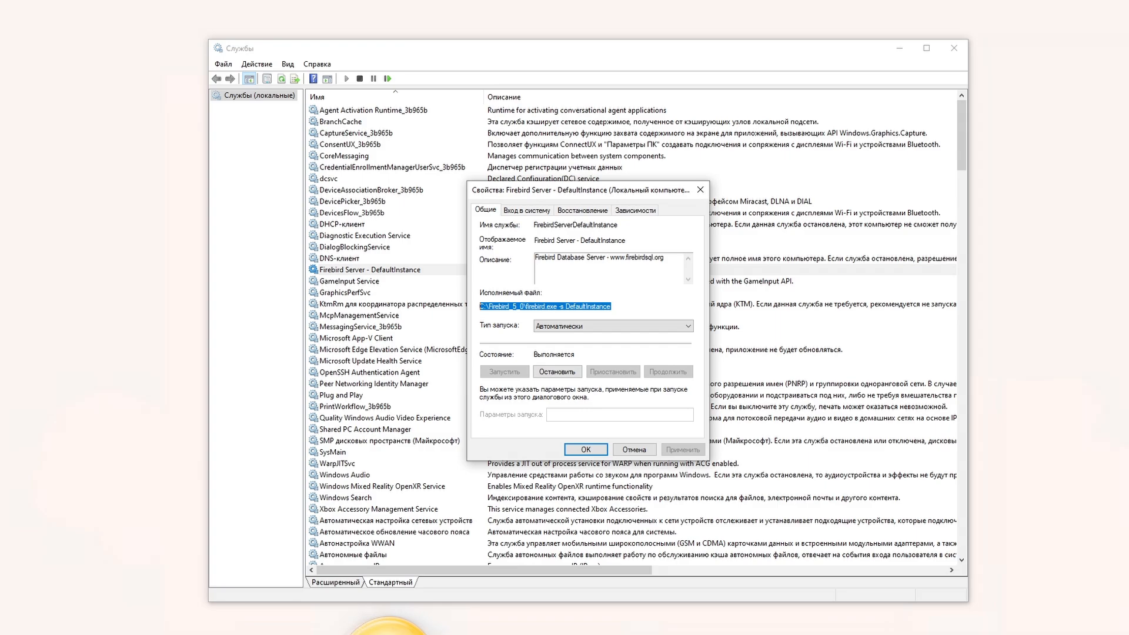
pyautogui.click(634, 449)
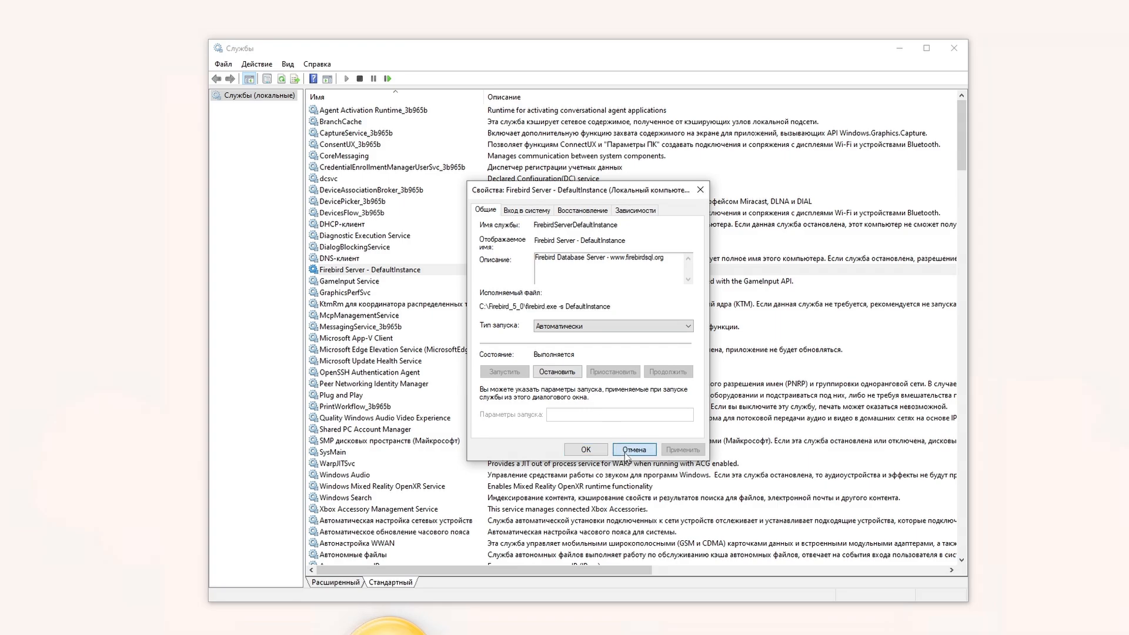
pyautogui.click(897, 49)
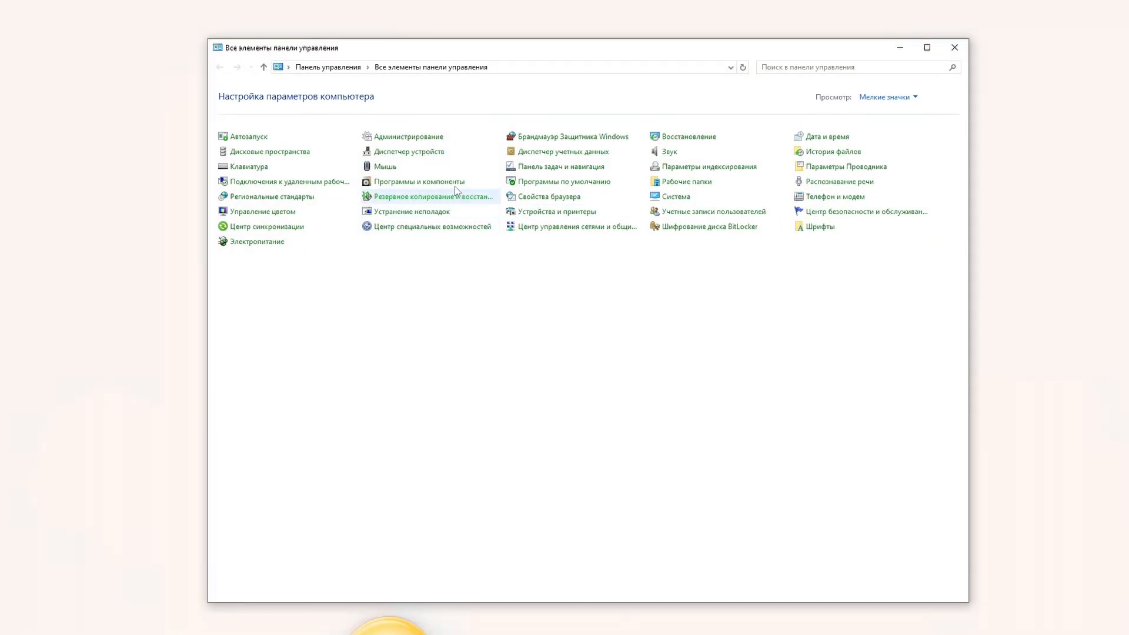
# Step: Confirm Firebird 5.0.0.1306 appears in the installed programs list
pyautogui.click(453, 183)
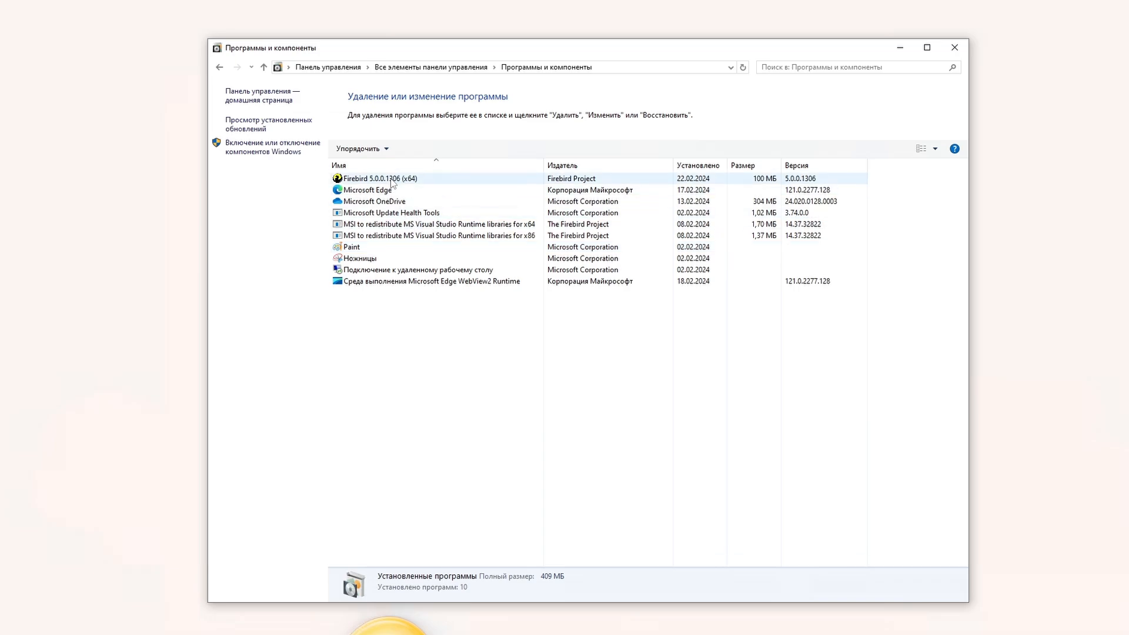
pyautogui.click(392, 179)
pyautogui.click(423, 235)
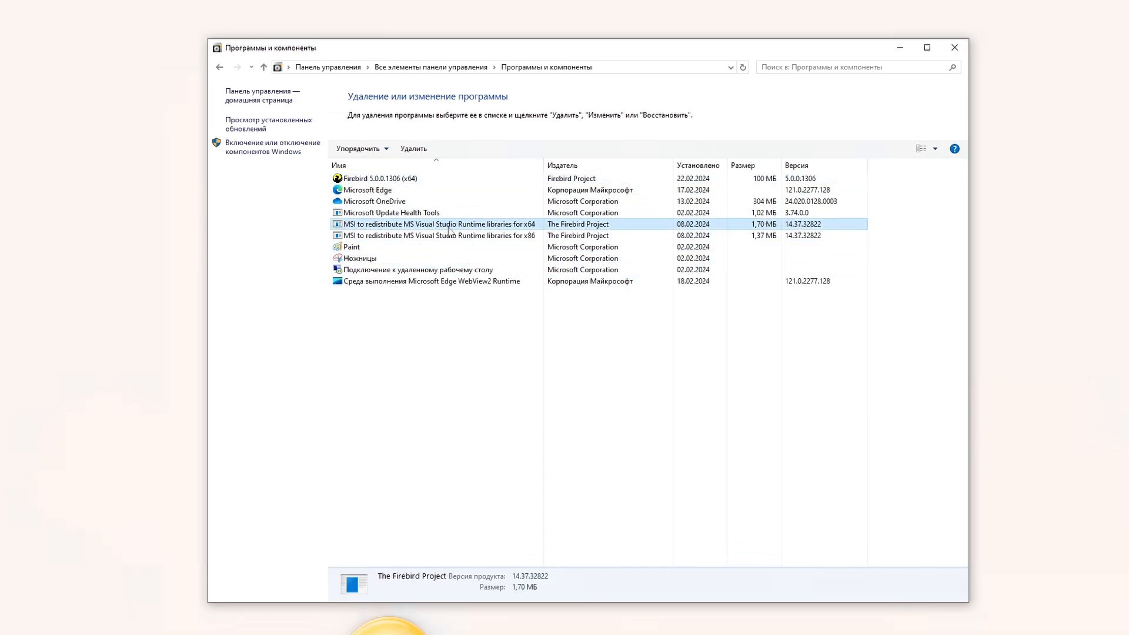
pyautogui.click(900, 48)
# Step: Expand the Firebird Server executable in Task Manager and switch to the Details view
pyautogui.click(353, 340)
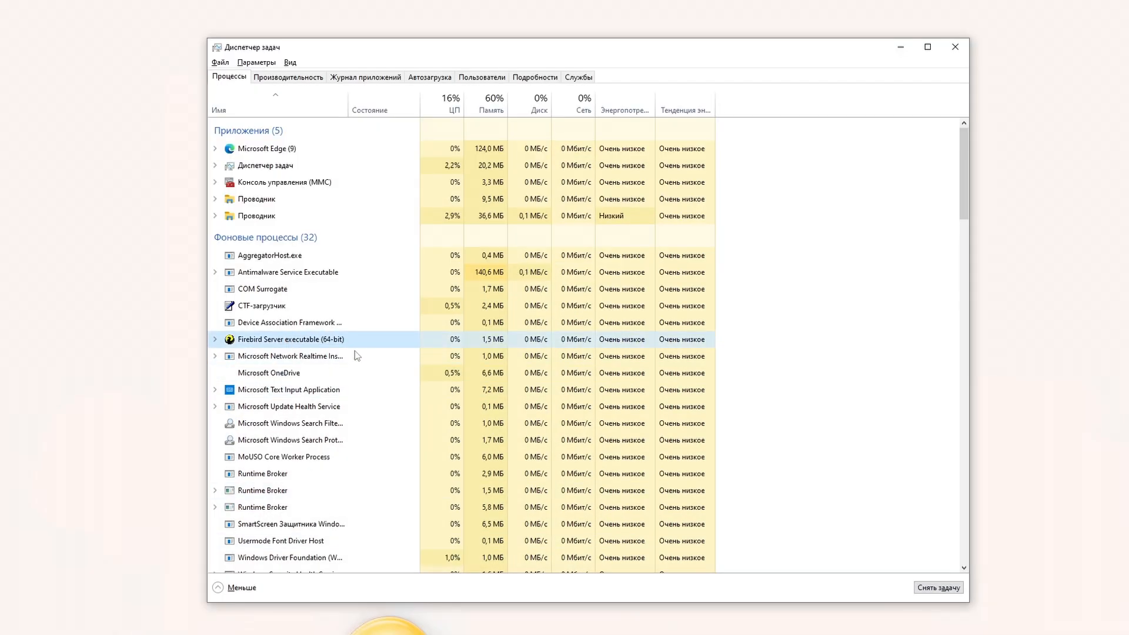
pyautogui.click(215, 340)
pyautogui.click(536, 77)
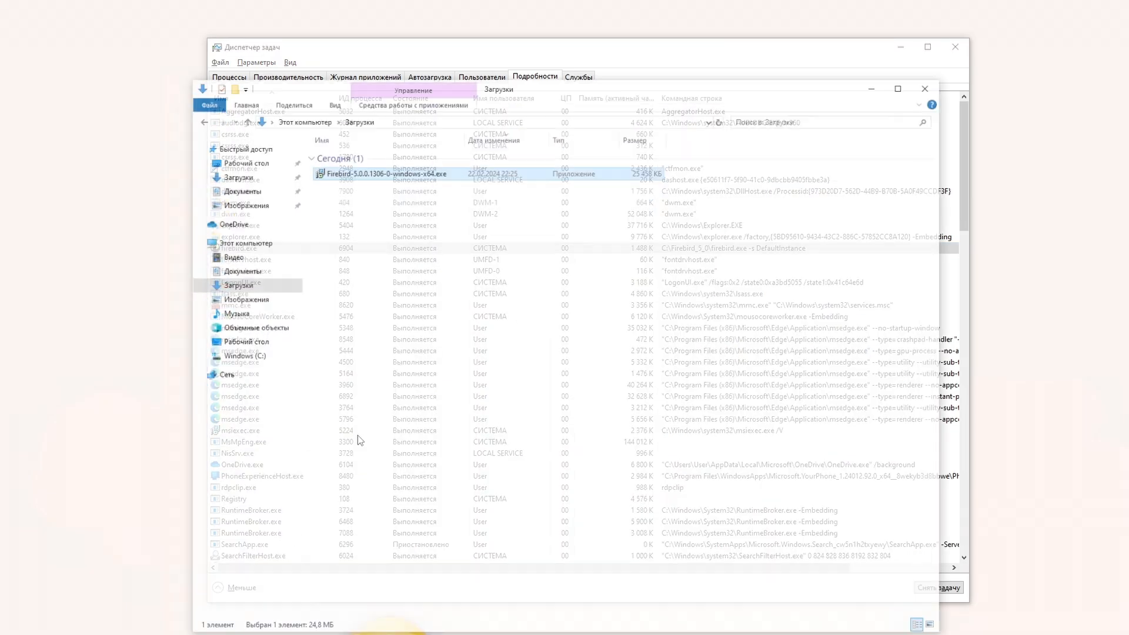
# Step: Open C:\Firebird_5_0 on drive C and launch isql.exe
pyautogui.click(253, 320)
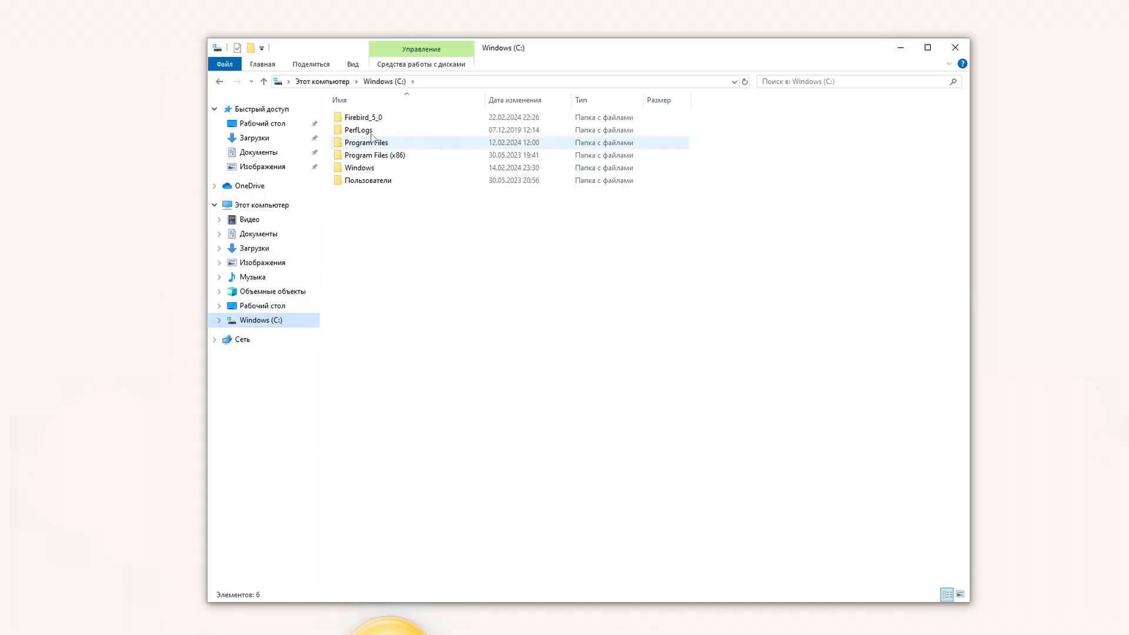
pyautogui.doubleClick(360, 117)
pyautogui.scroll(-1, 463, 391)
pyautogui.scroll(-2, 463, 391)
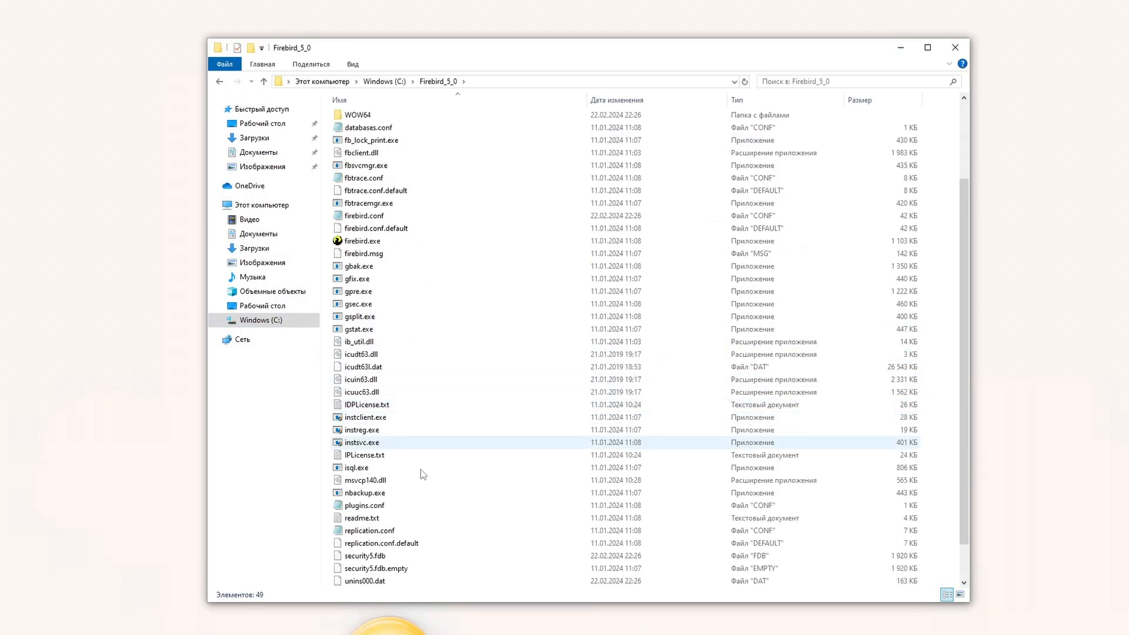
pyautogui.click(387, 467)
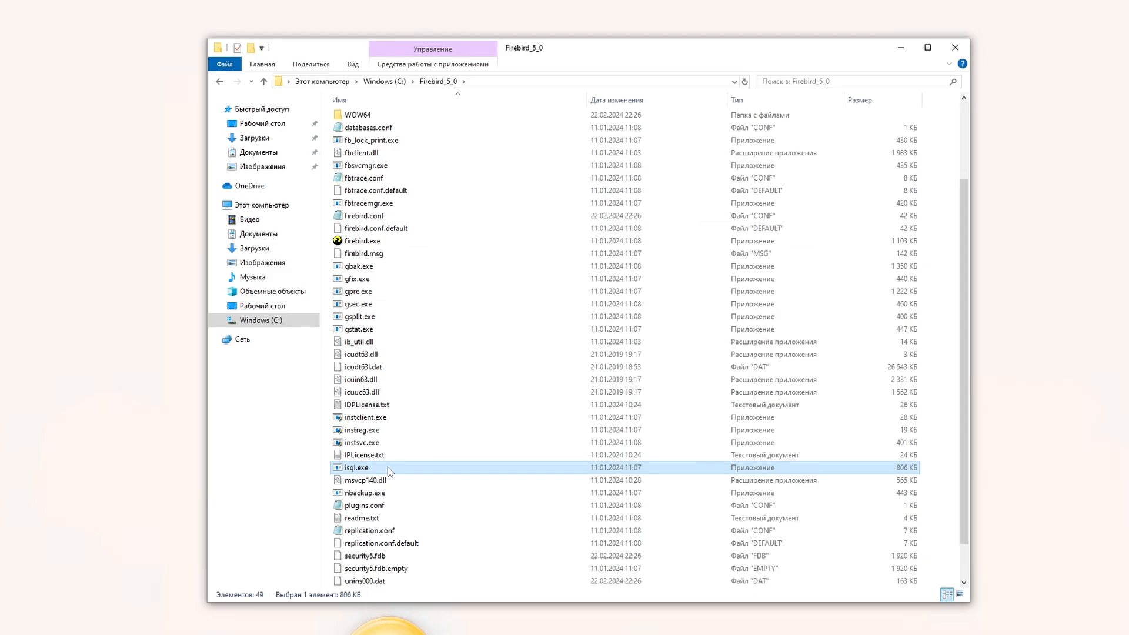
pyautogui.doubleClick(387, 467)
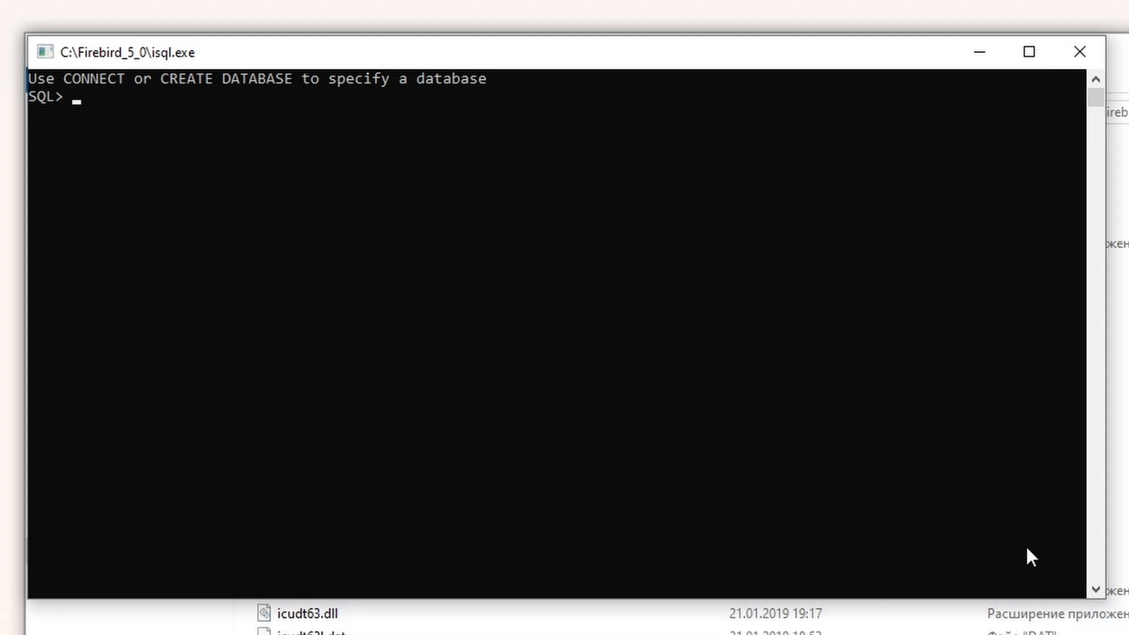
# Step: Connect isql to localhost:C:\Firebird_5_0\examples\empbuild\EMPLOYEE.FDB and run show version, getting WI-V5.0.0.1306
pyautogui.hotkey('ctrl', 'v')
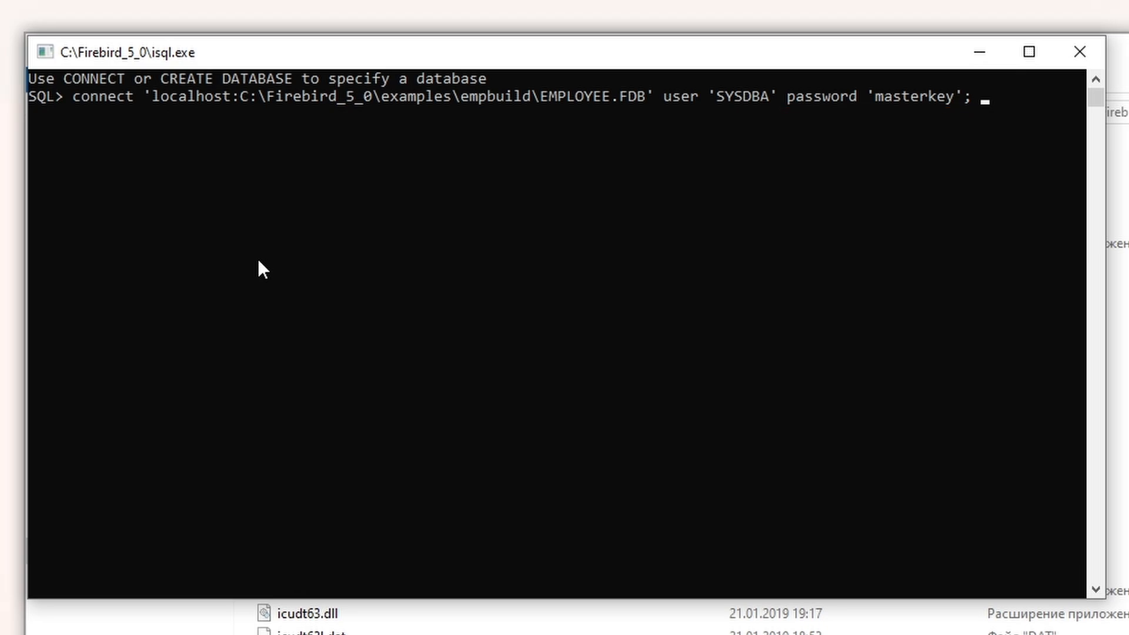
pyautogui.press('Return')
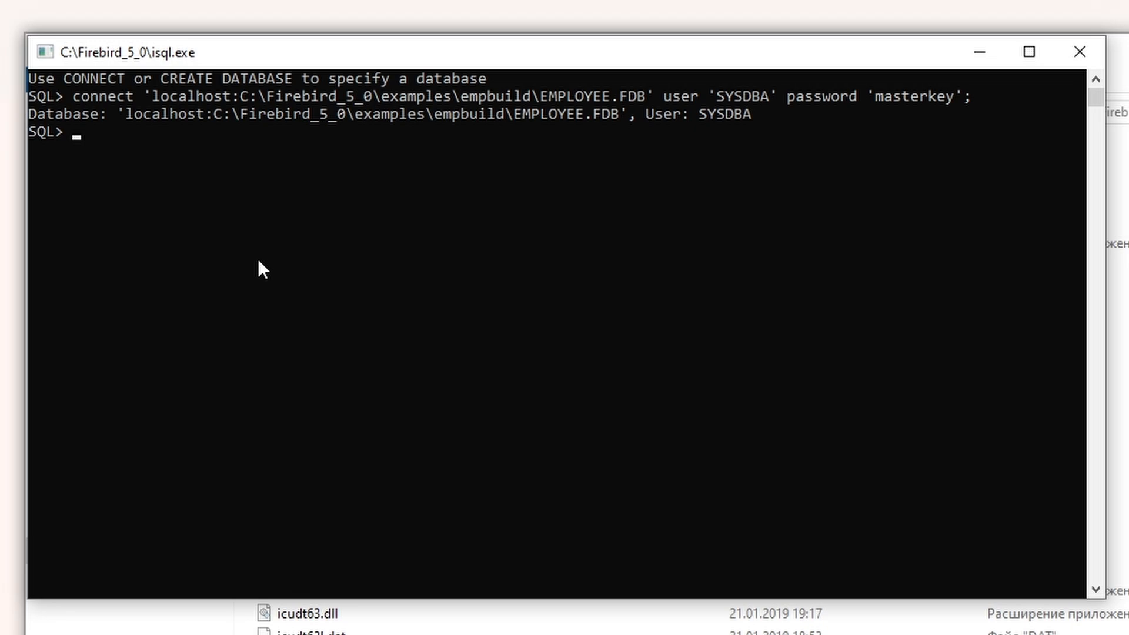
pyautogui.write('show version;')
pyautogui.press('Return')
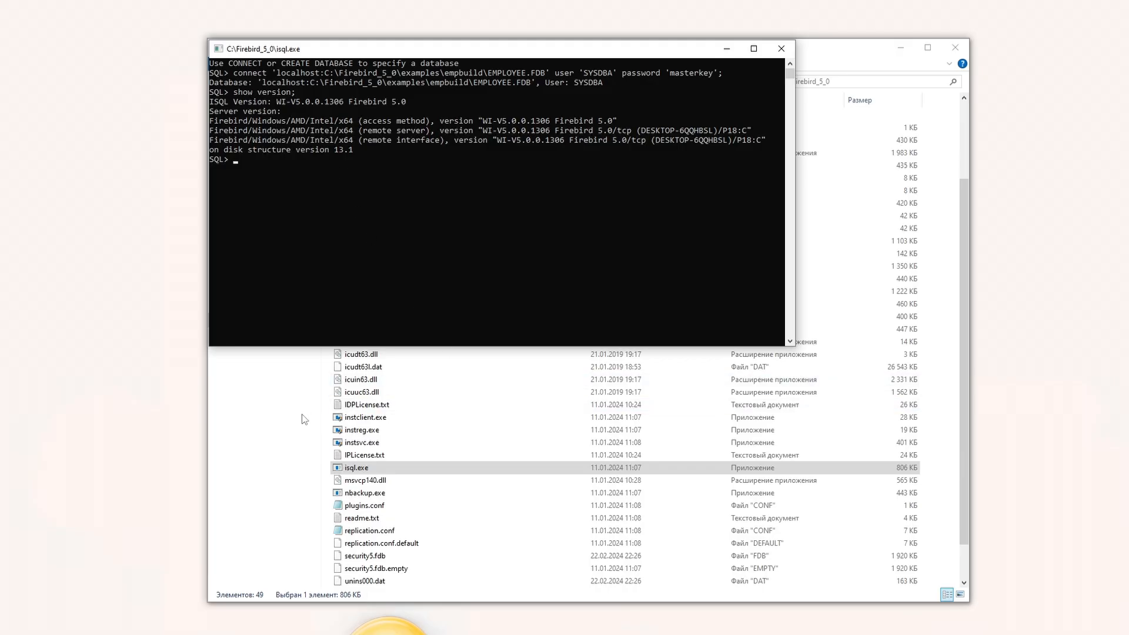
pyautogui.click(302, 415)
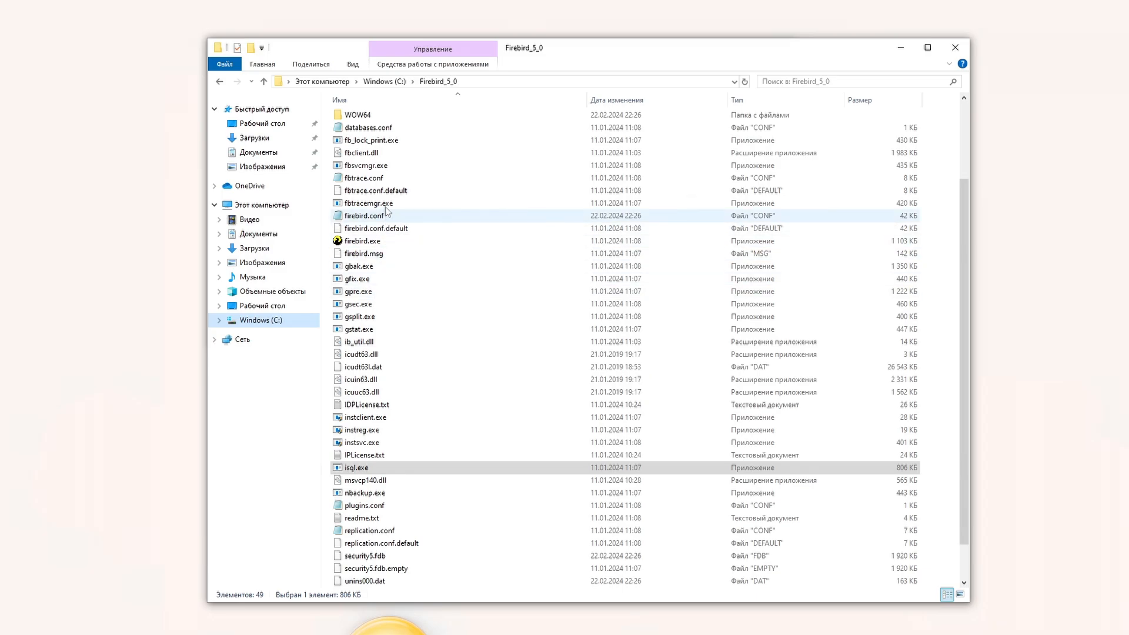
# Step: Inspect the employee.fdb and employee aliases in databases.conf, then close it unchanged
pyautogui.doubleClick(368, 128)
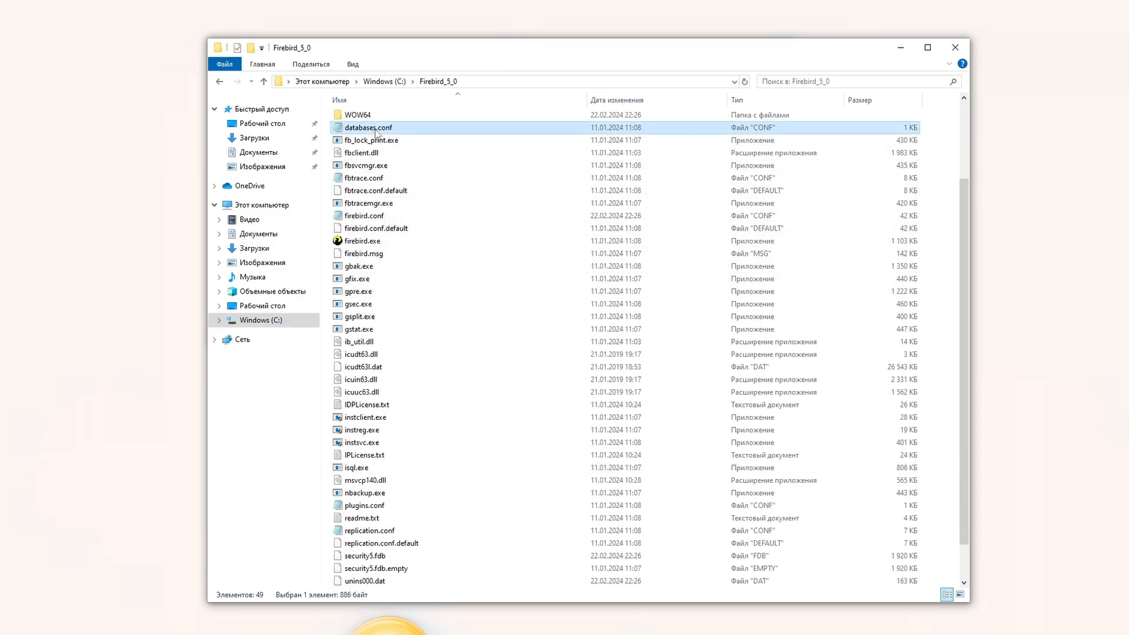
pyautogui.moveTo(398, 289); pyautogui.dragTo(211, 278)
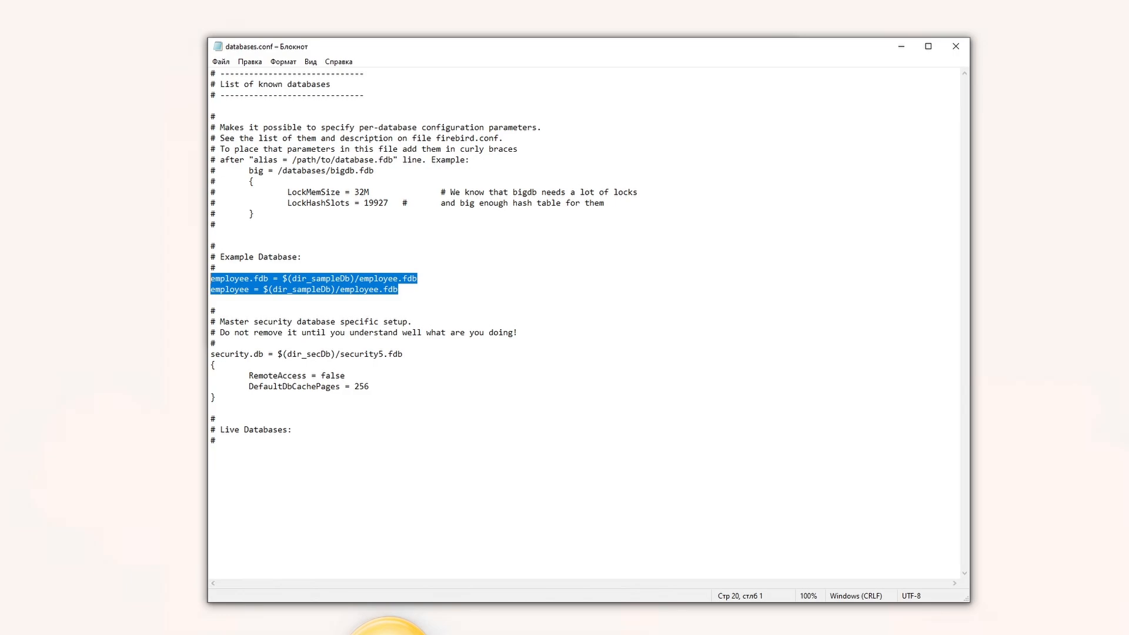
pyautogui.click(419, 279)
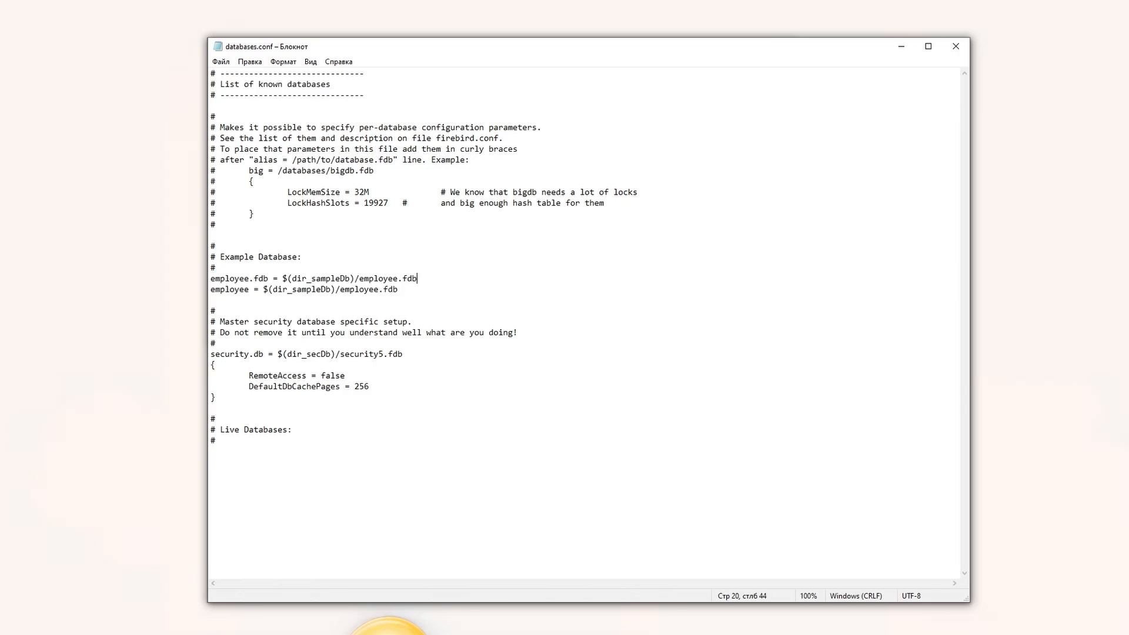
pyautogui.click(956, 46)
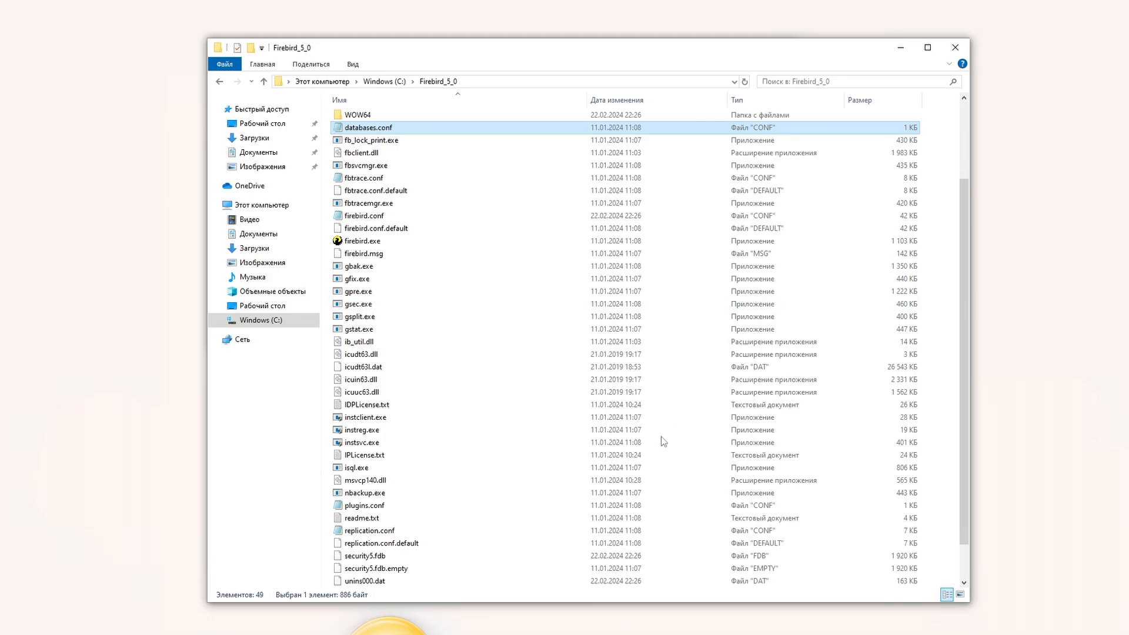
# Step: Relaunch isql, connect through the localhost:employee.fdb alias, and run show version
pyautogui.scroll(-1, 378, 517)
pyautogui.click(362, 431)
pyautogui.doubleClick(359, 431)
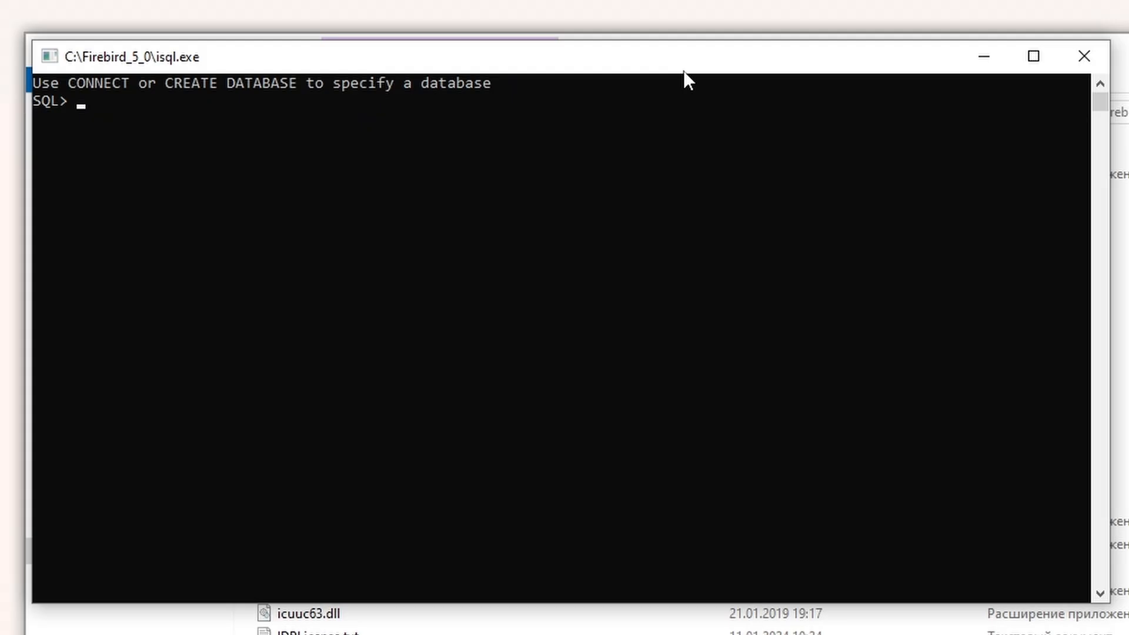
pyautogui.rightClick(329, 179)
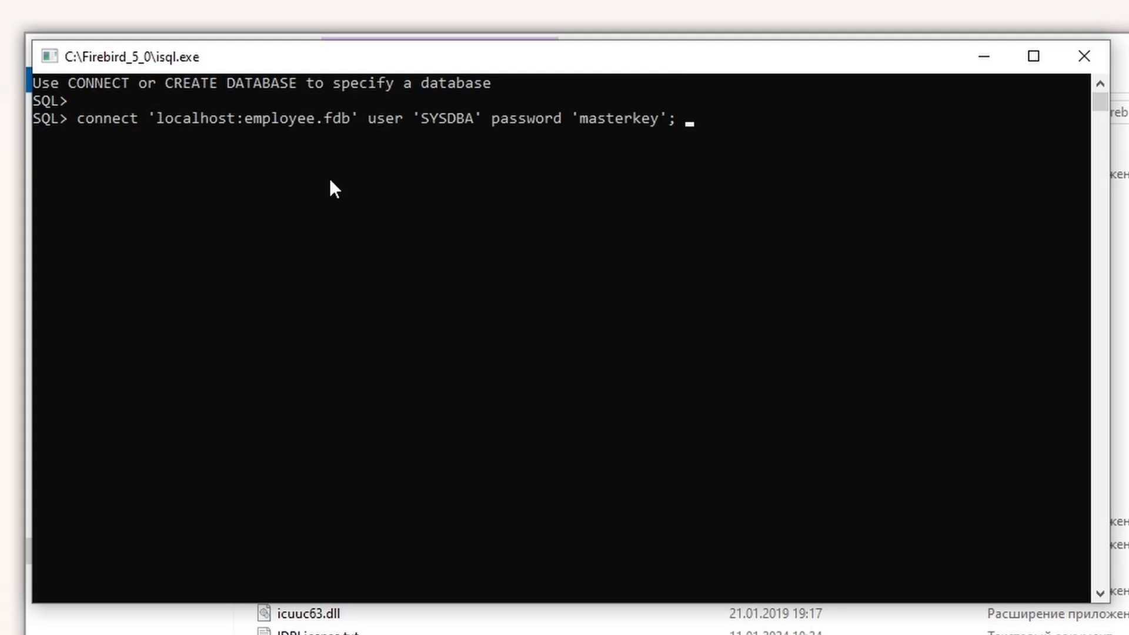
pyautogui.press('Return')
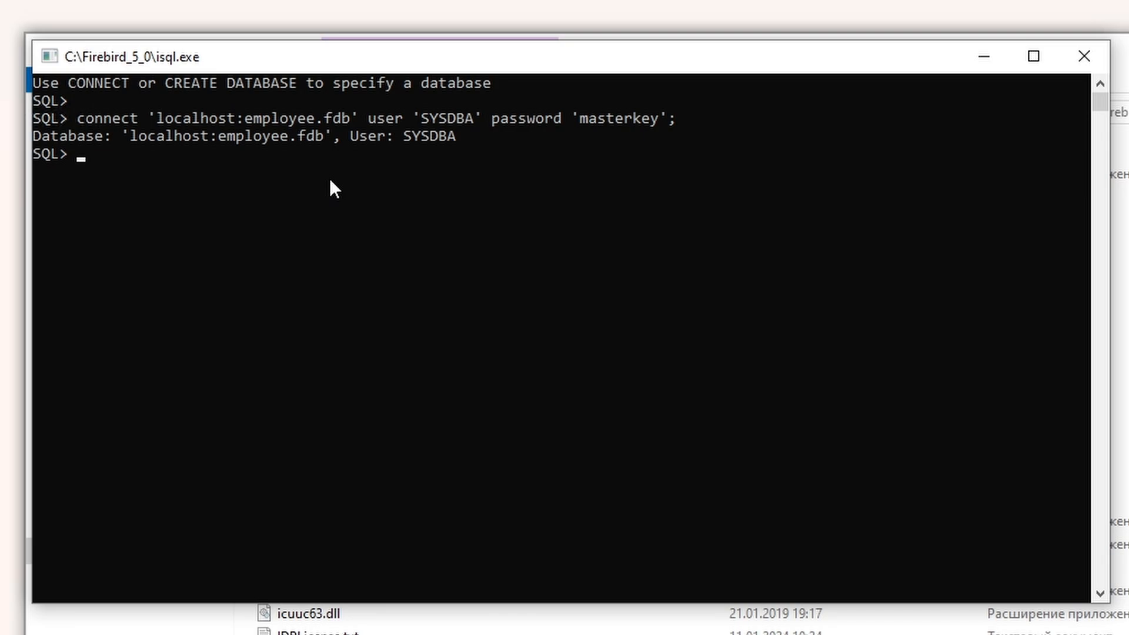
pyautogui.write('show version;')
pyautogui.press('Return')
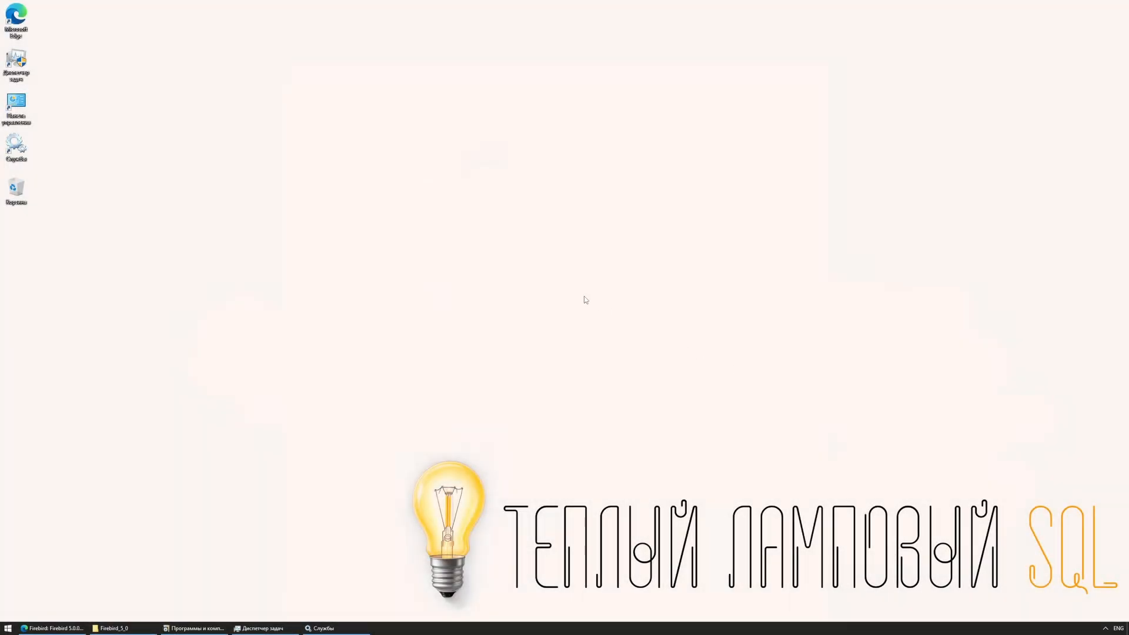
# Step: Find the Firebird 5.0.0.1306 entry in installed programs, then dismiss its uninstall option
pyautogui.click(213, 627)
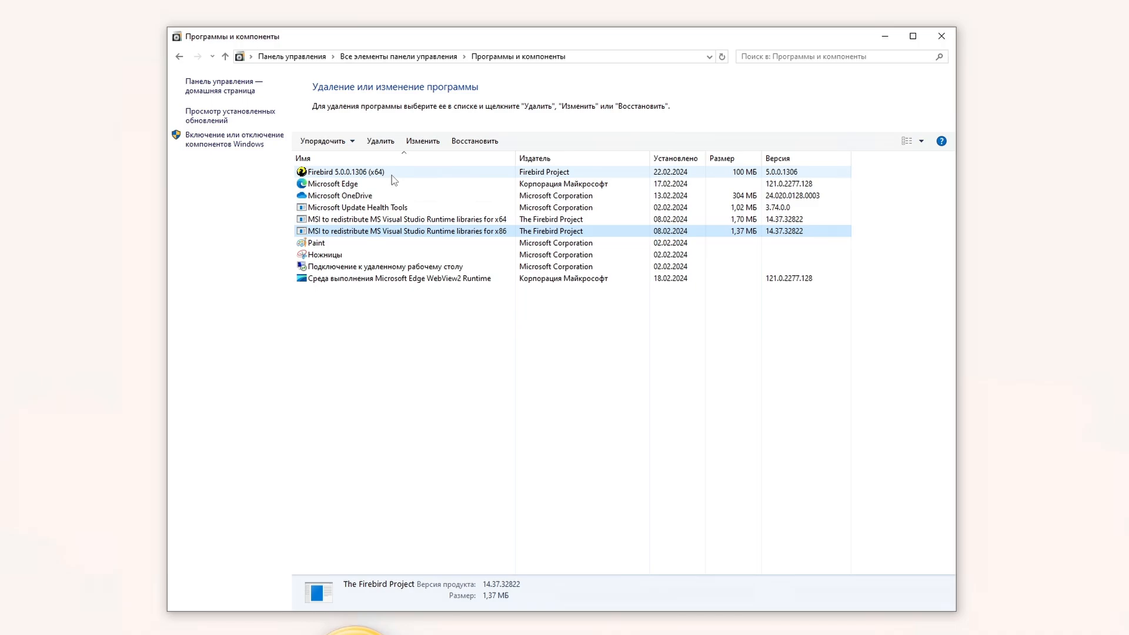
pyautogui.click(405, 173)
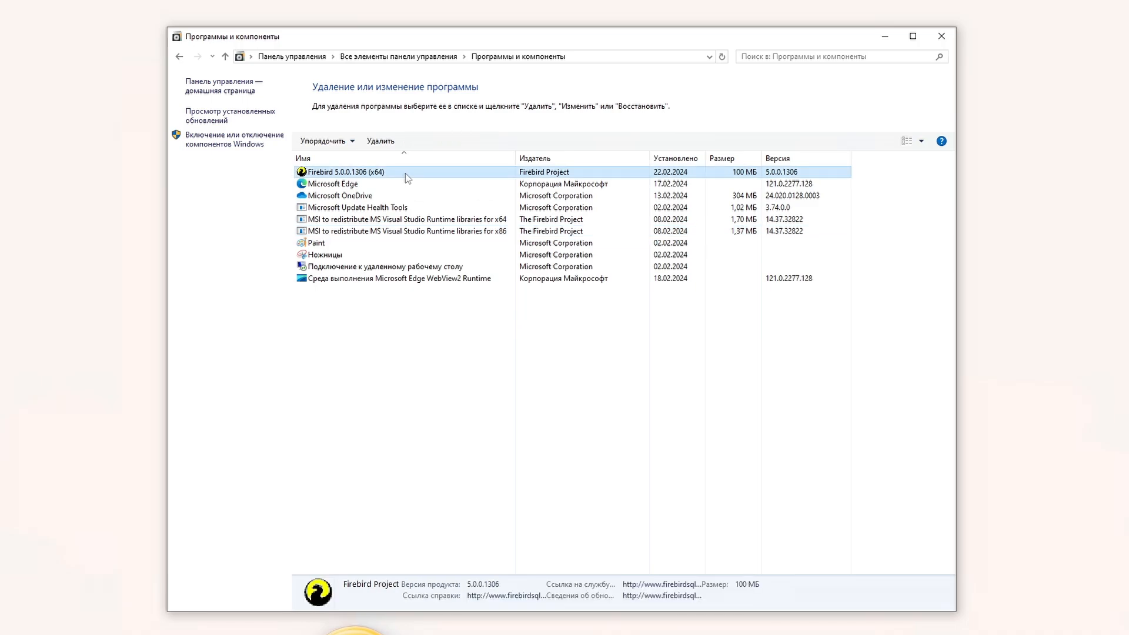
pyautogui.rightClick(405, 173)
pyautogui.click(455, 289)
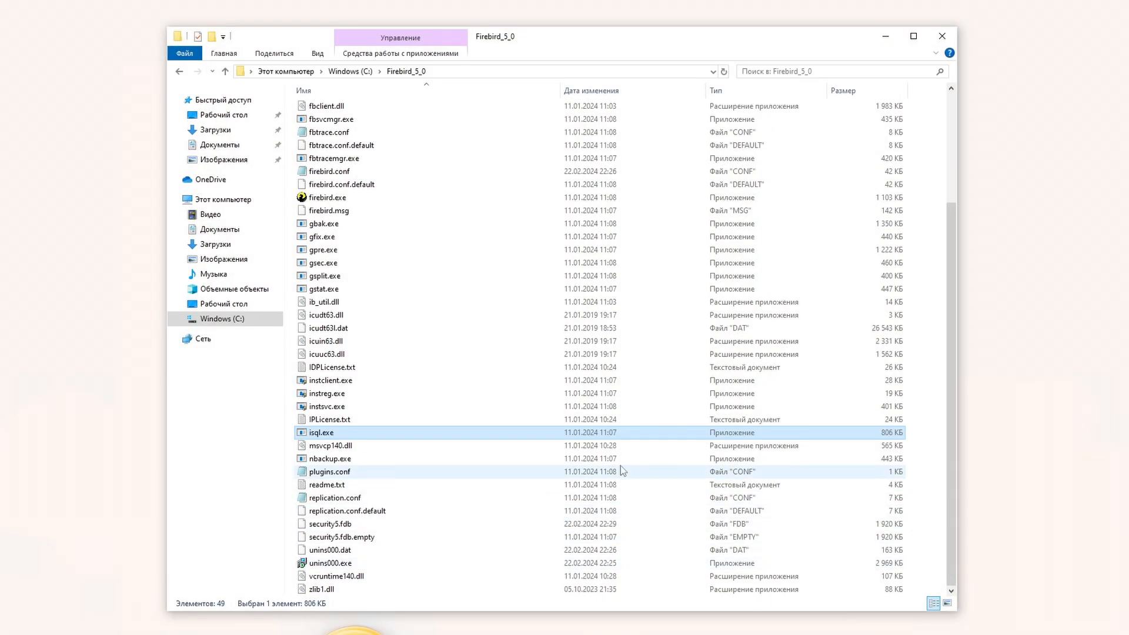
# Step: Uninstall Firebird with unins000.exe, answering the shared fbintl.dll prompt, then select the leftover files
pyautogui.click(371, 563)
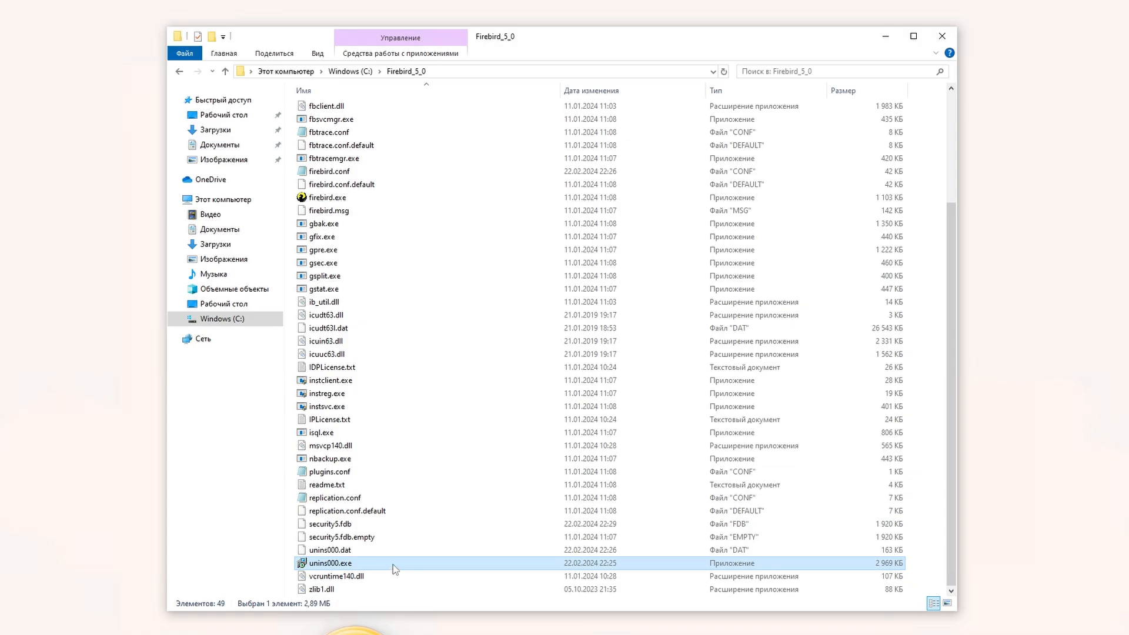
pyautogui.doubleClick(396, 564)
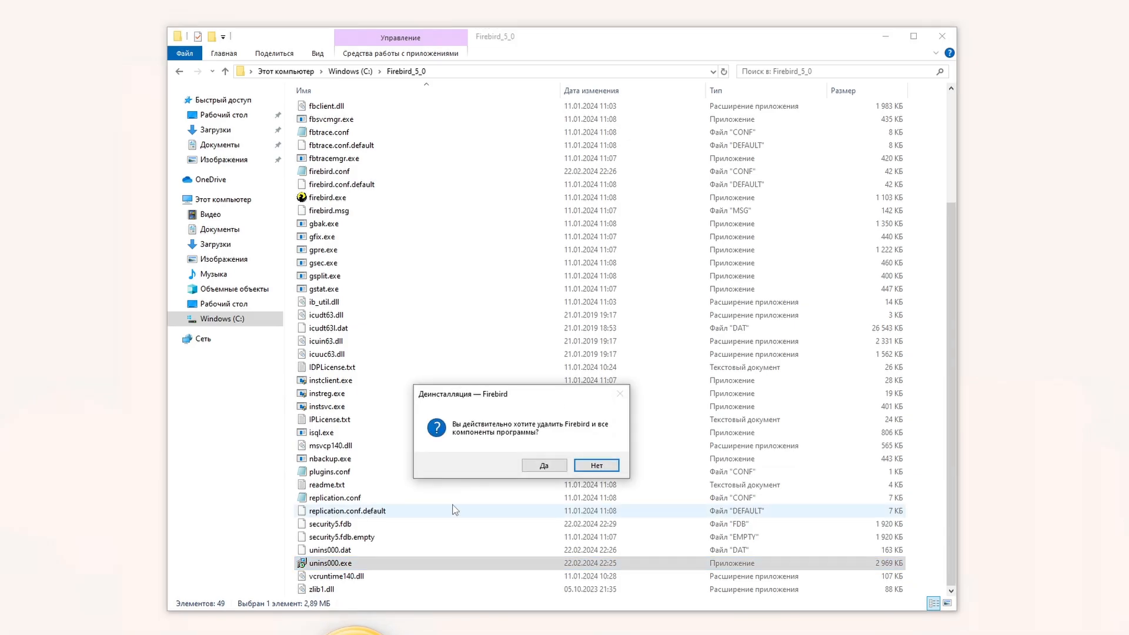
pyautogui.click(542, 466)
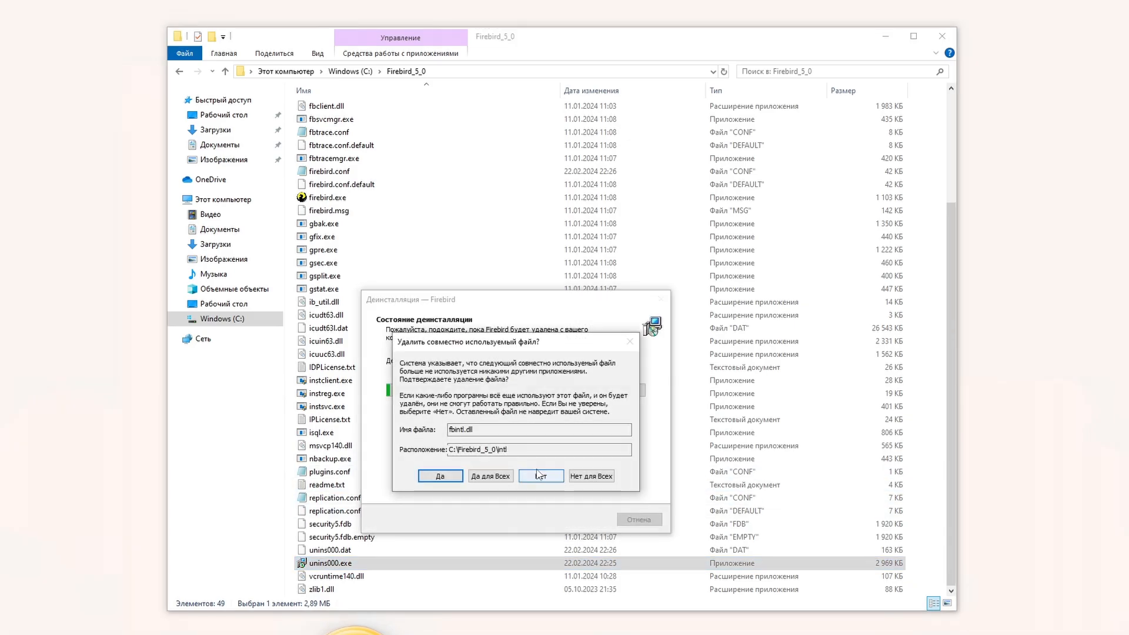
pyautogui.click(509, 474)
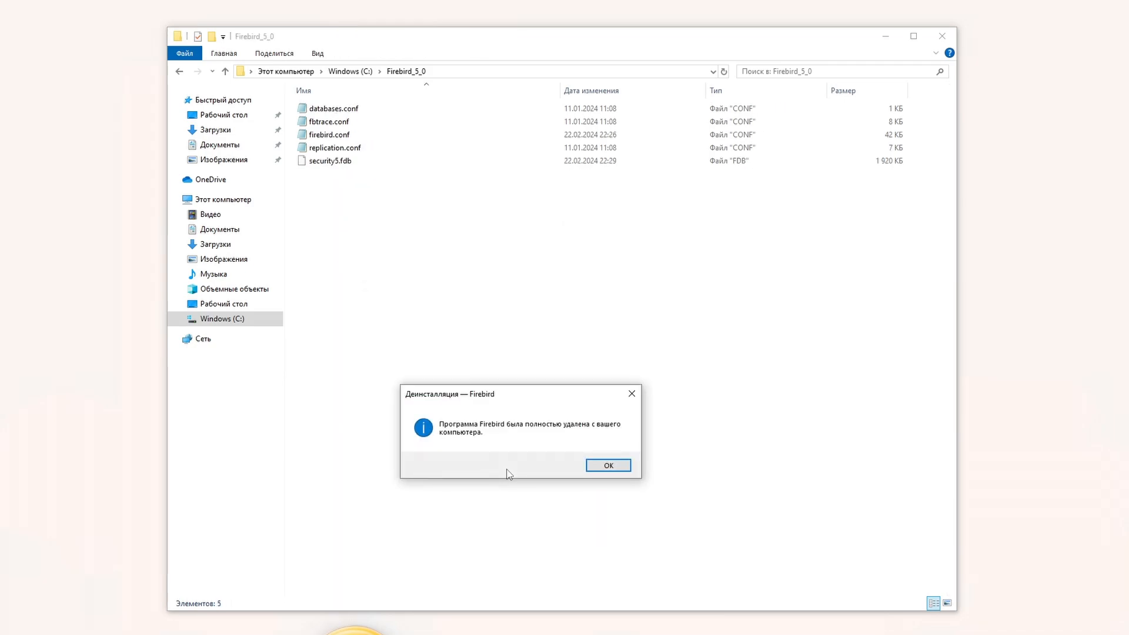
pyautogui.click(609, 470)
pyautogui.moveTo(435, 198); pyautogui.dragTo(369, 106)
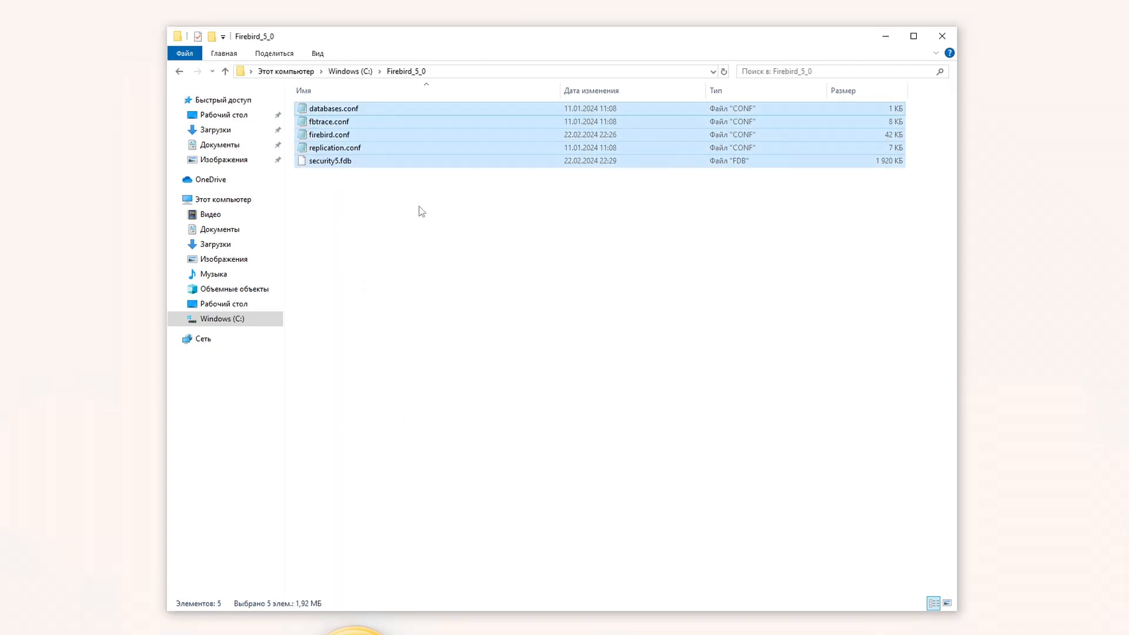
pyautogui.click(436, 247)
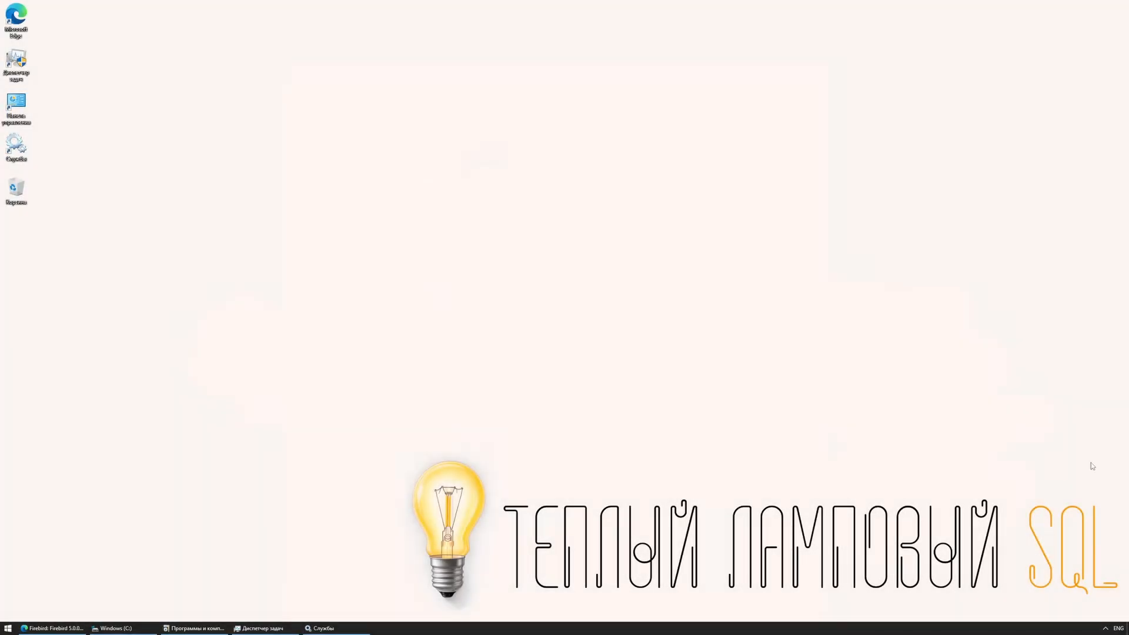
# Step: Launch the Firebird 5.0 installer from Downloads and accept the license agreement
pyautogui.click(148, 629)
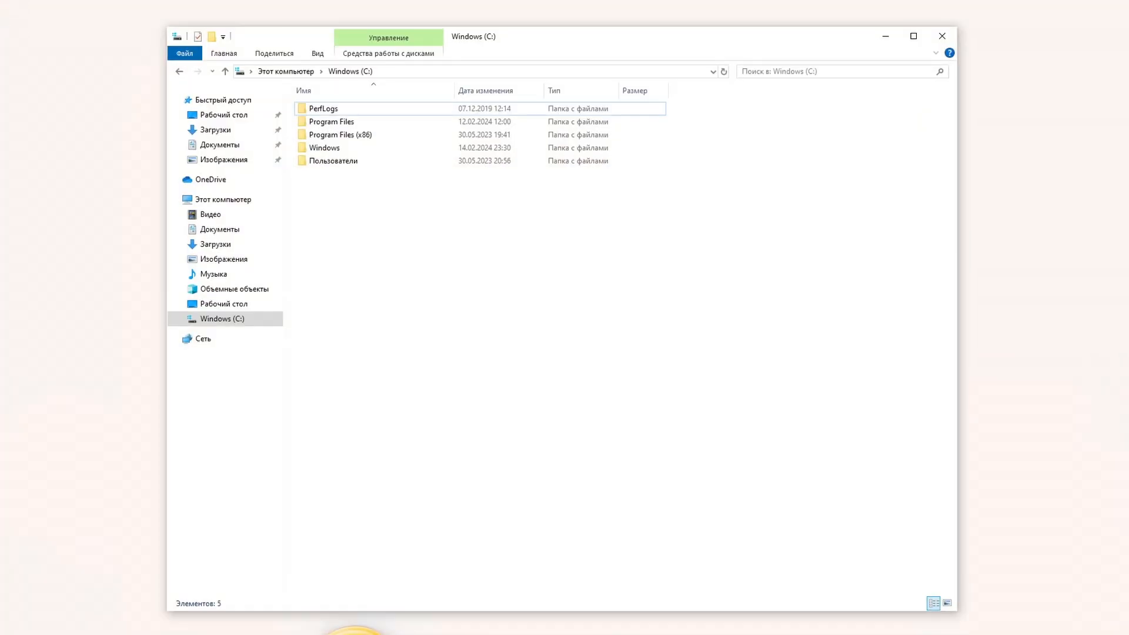
pyautogui.click(215, 244)
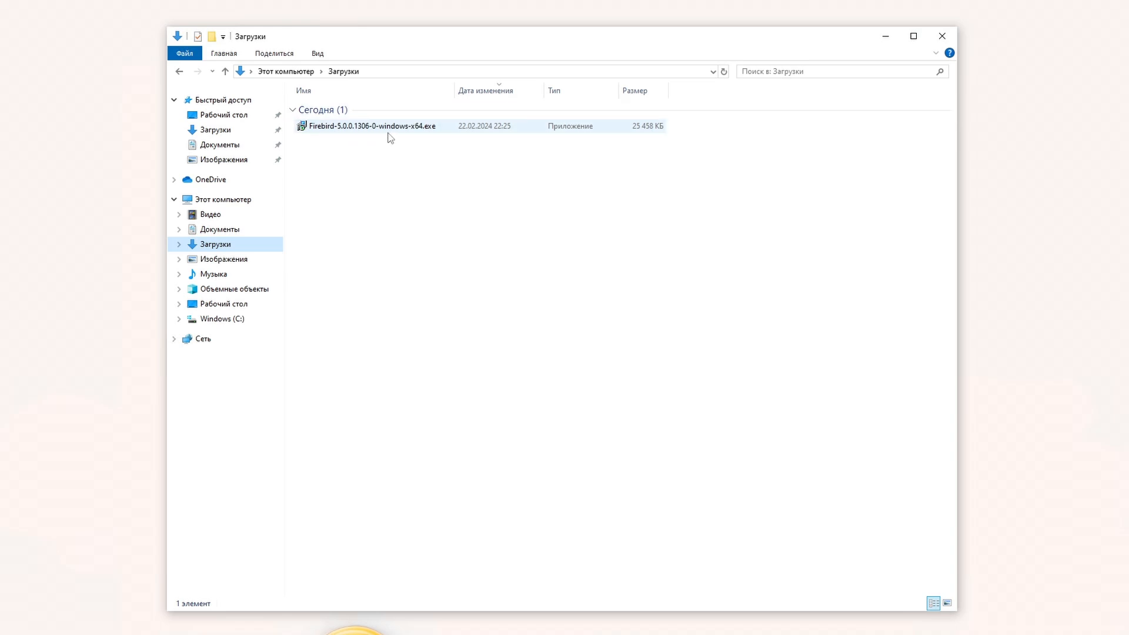
pyautogui.doubleClick(391, 134)
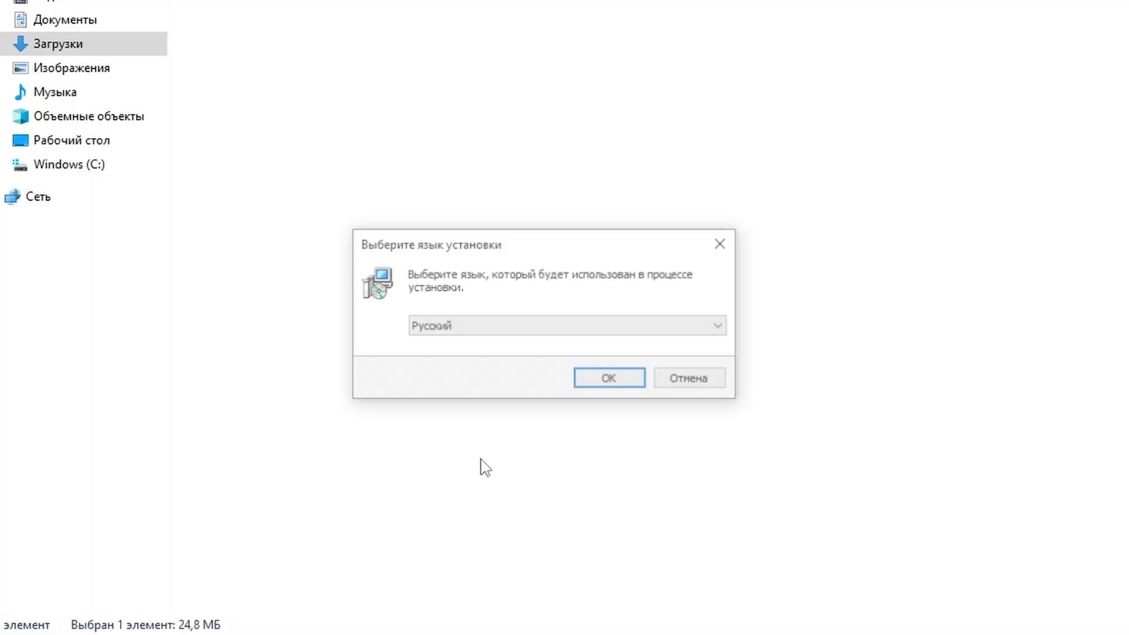
pyautogui.click(615, 465)
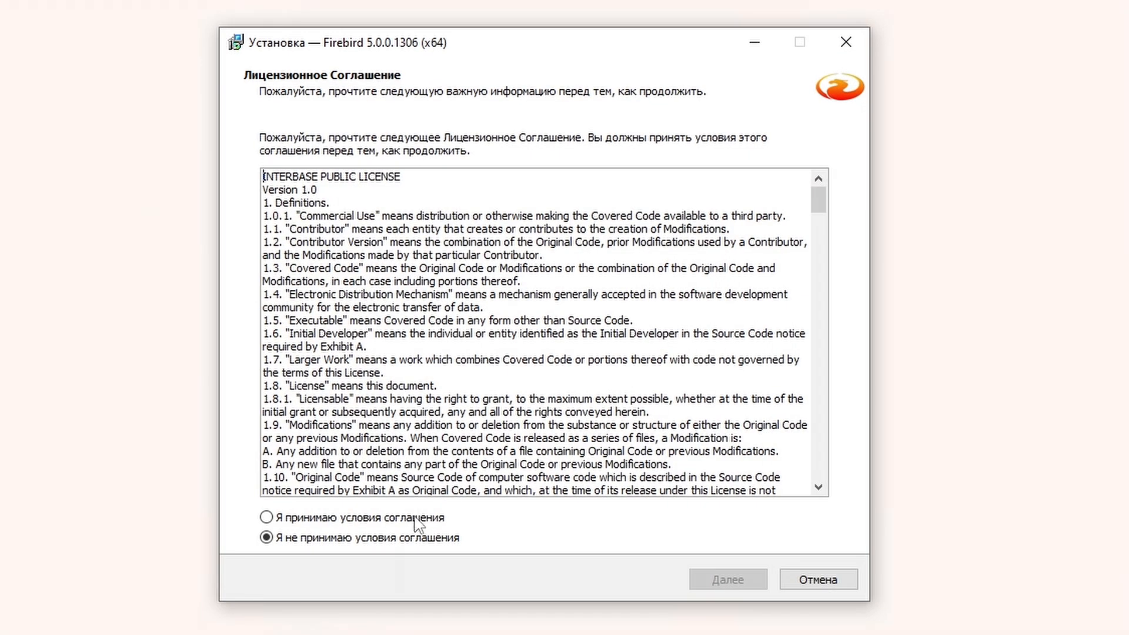
pyautogui.click(416, 519)
pyautogui.click(724, 582)
pyautogui.click(759, 584)
# Step: Set the install folder to C:\Firebird_5_0 and advance past the components and Start-menu pages
pyautogui.click(791, 223)
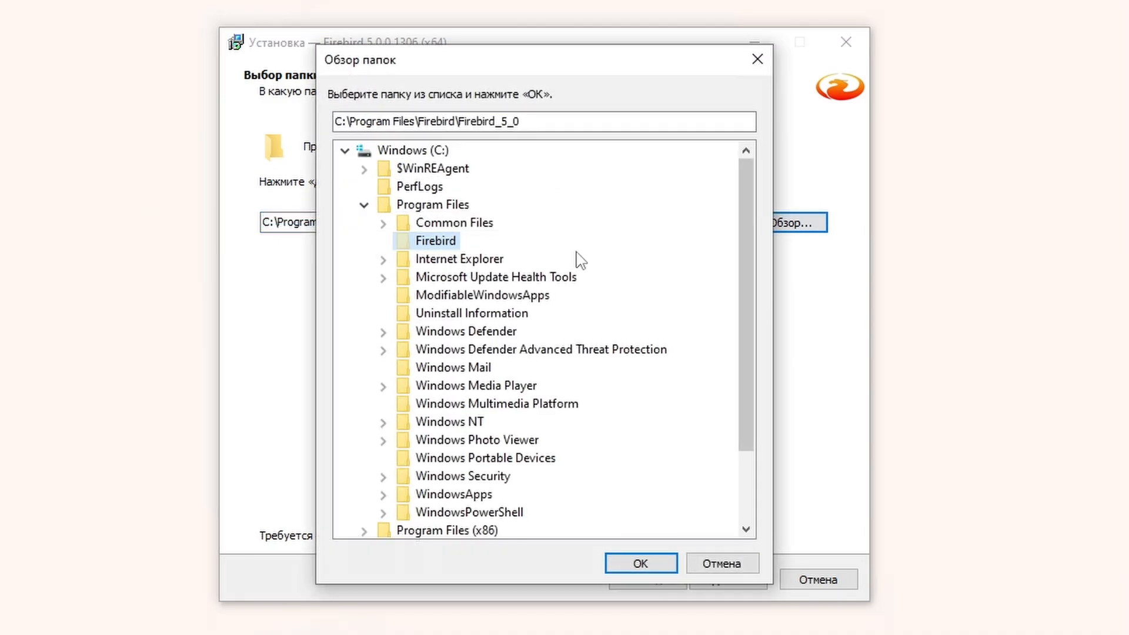
pyautogui.click(378, 149)
pyautogui.press('Return')
pyautogui.click(709, 584)
pyautogui.click(711, 582)
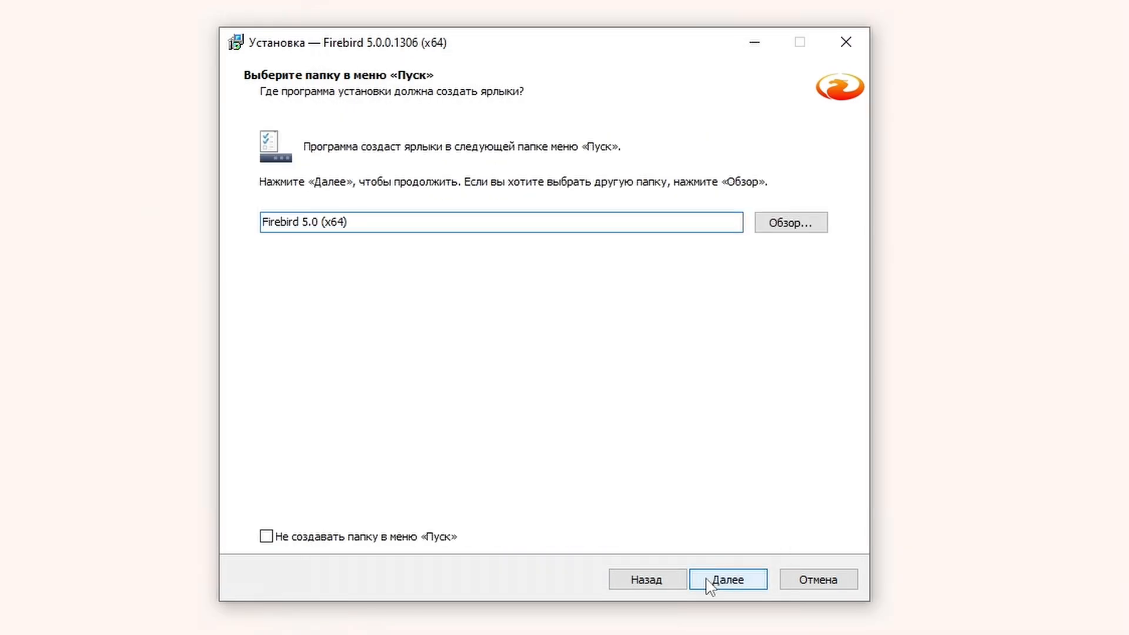
pyautogui.click(712, 582)
# Step: Choose SuperClassic Server managed by Guardian and enable GDS32.DLL for legacy applications
pyautogui.click(485, 224)
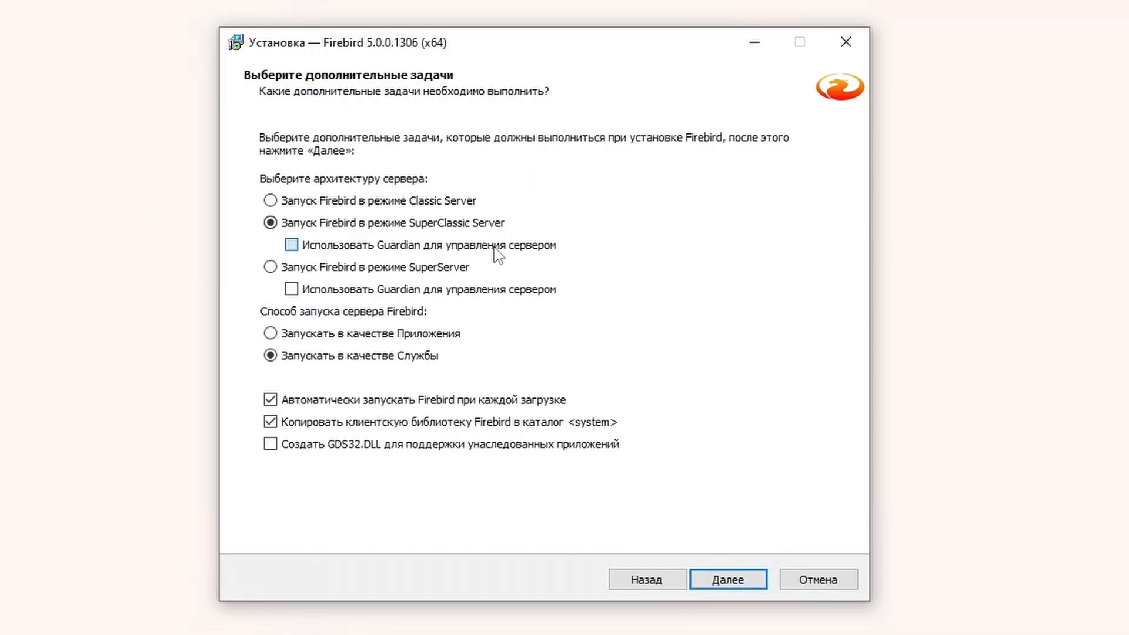
pyautogui.click(423, 247)
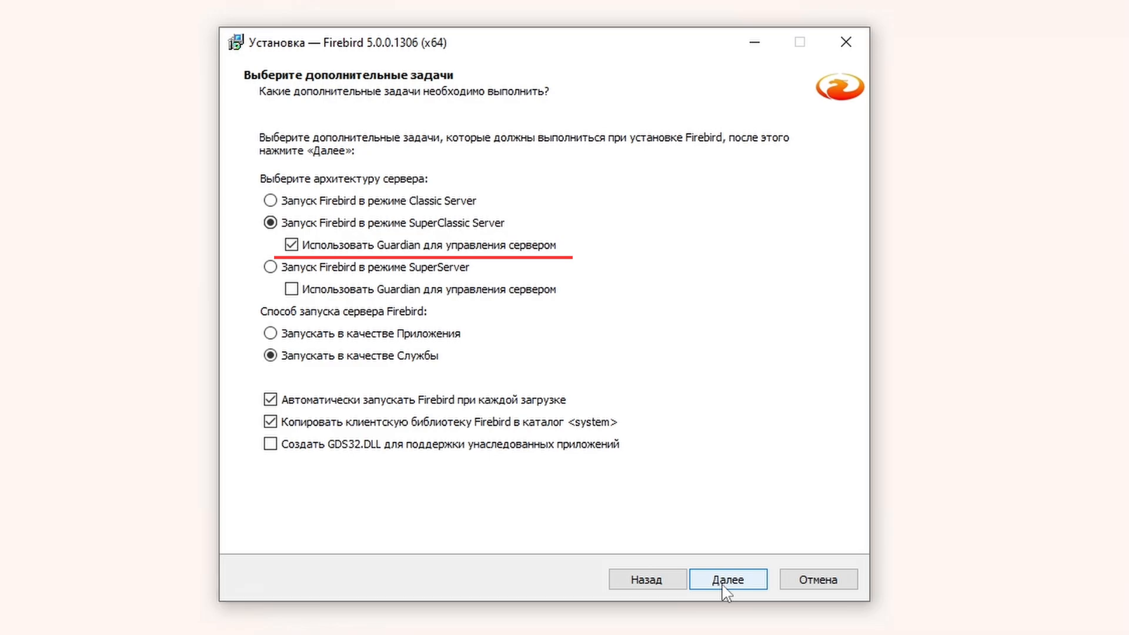
pyautogui.click(597, 447)
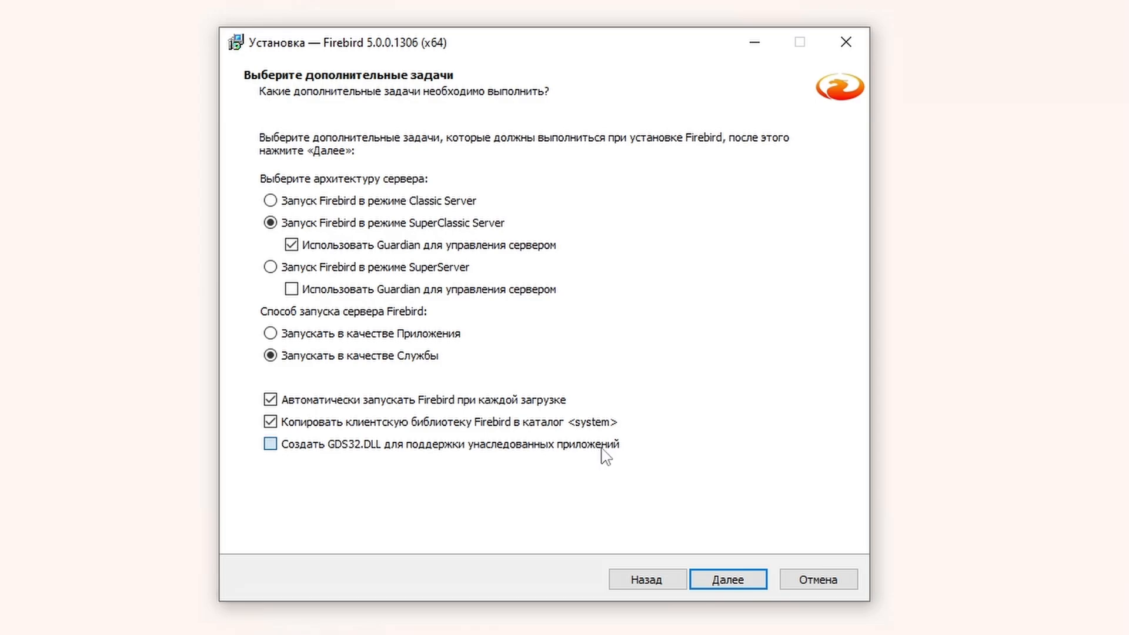
# Step: Enter the SYSDBA administrator password in both password fields
pyautogui.click(729, 582)
pyautogui.write('masterkey')
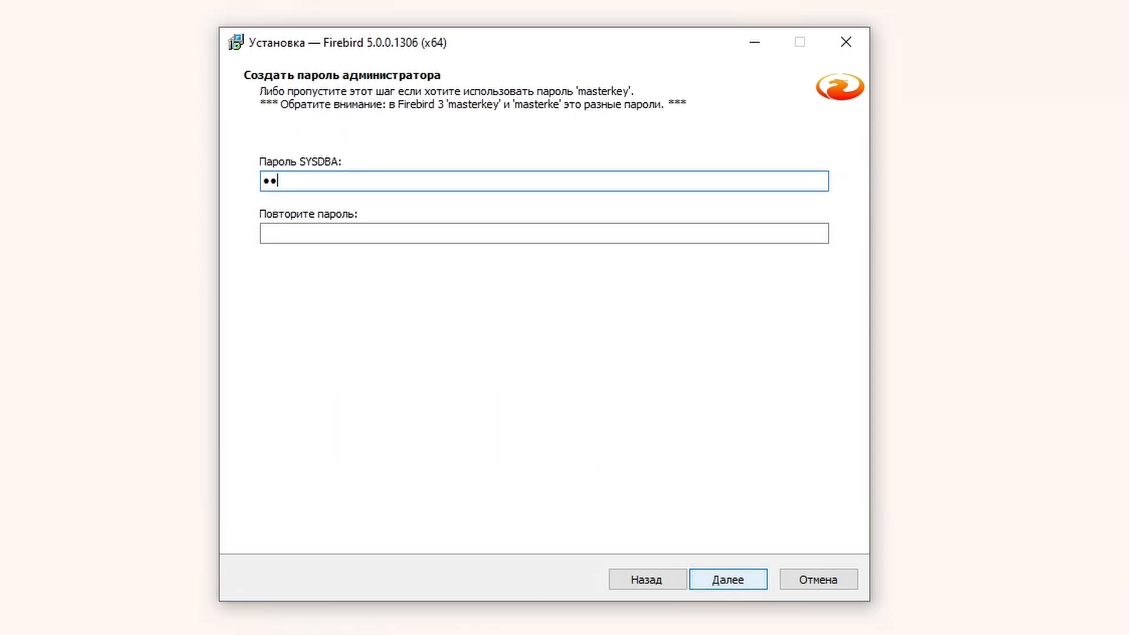
pyautogui.press('Tab')
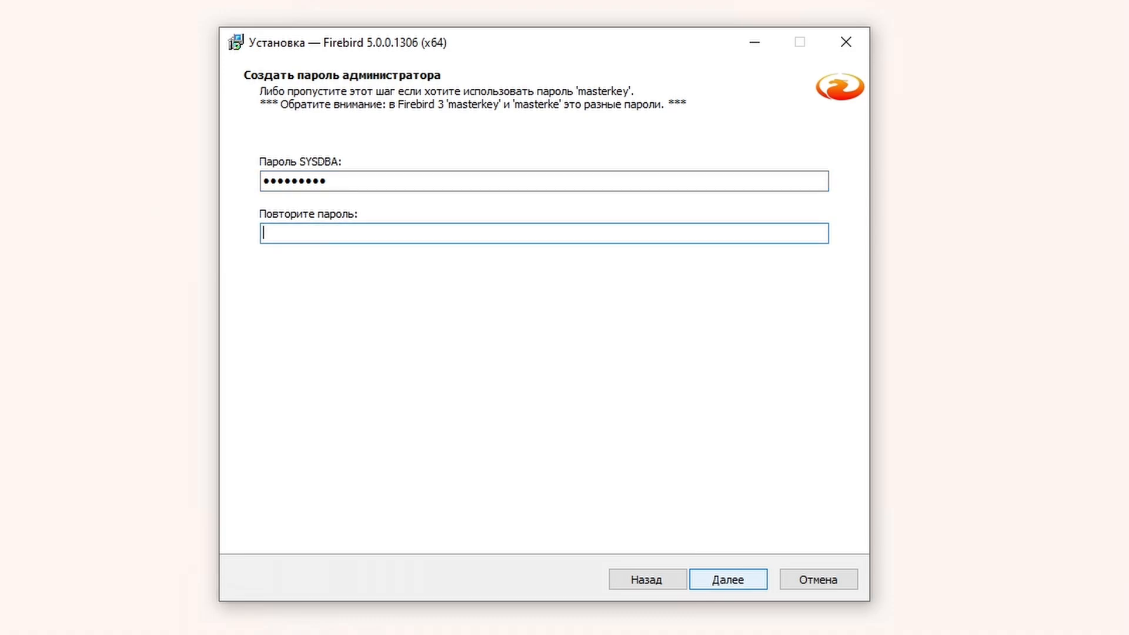
pyautogui.write('masterkey')
# Step: Run the installation and untick the After installation - What Next option
pyautogui.click(729, 580)
pyautogui.click(729, 579)
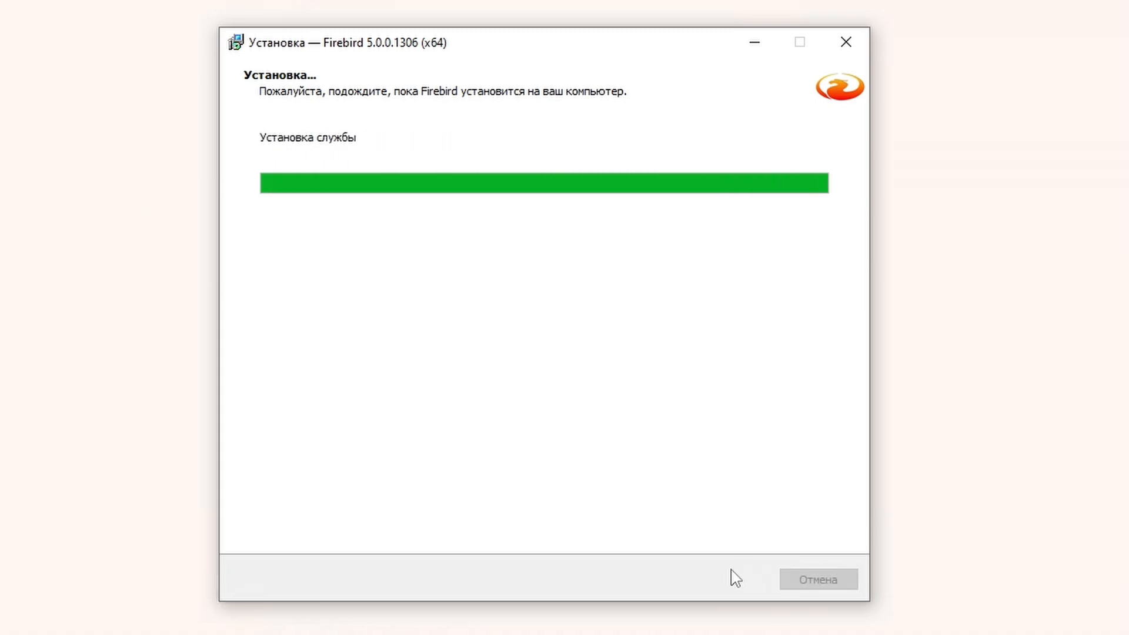
pyautogui.click(734, 579)
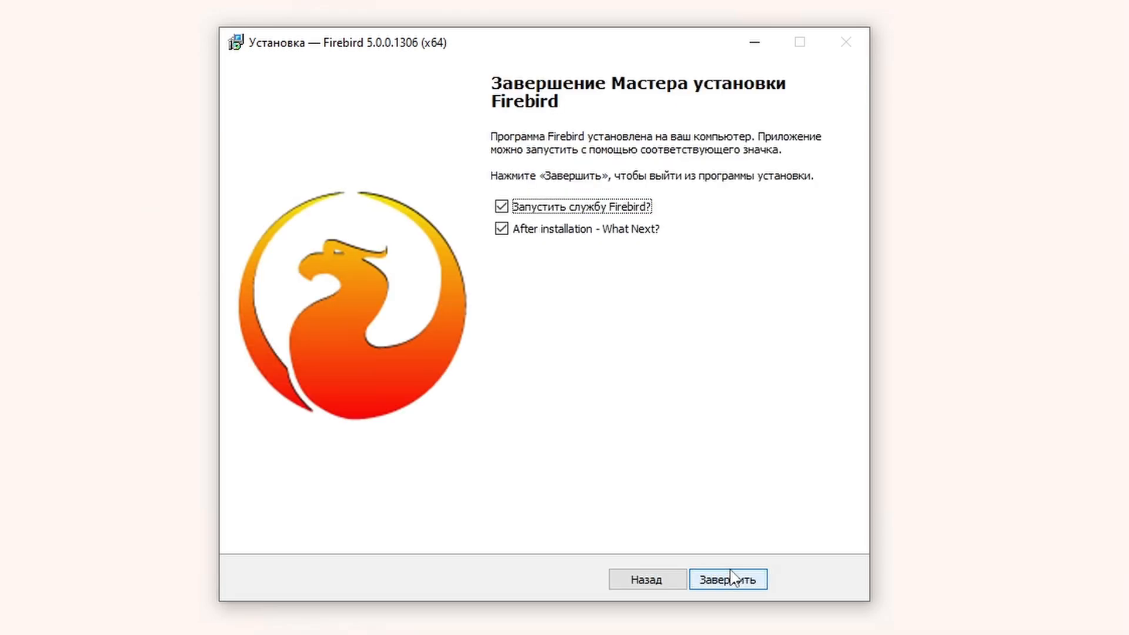
pyautogui.click(611, 231)
# Step: Close the installer, refresh Services, and verify Guardian runs C:\Firebird_5_0\fbguard.exe -s DefaultInstance
pyautogui.click(717, 582)
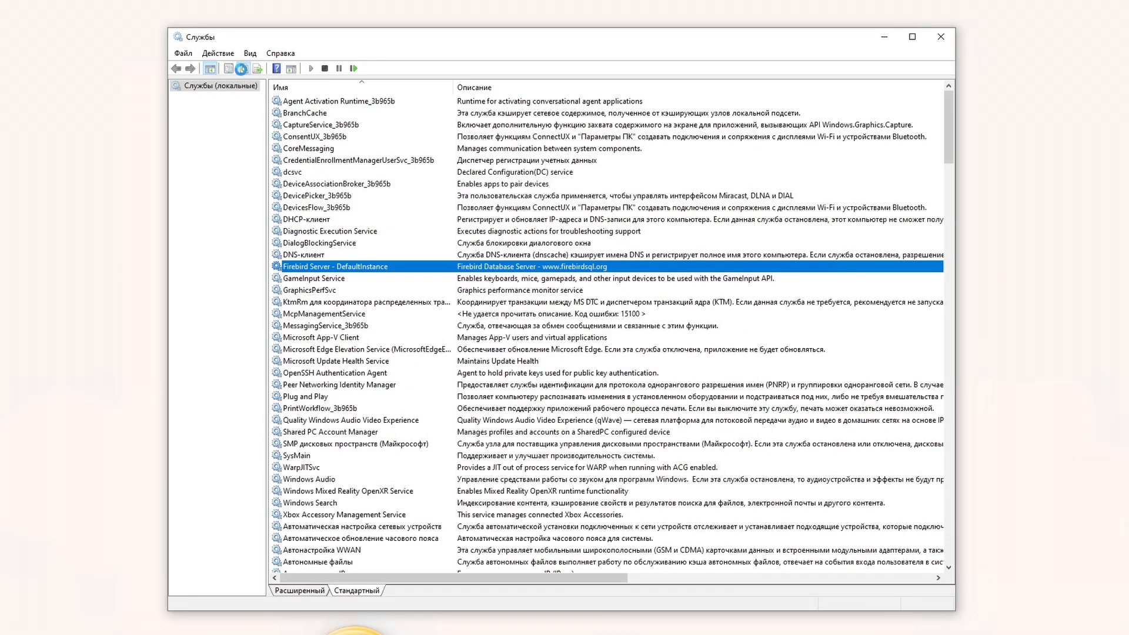
pyautogui.click(241, 68)
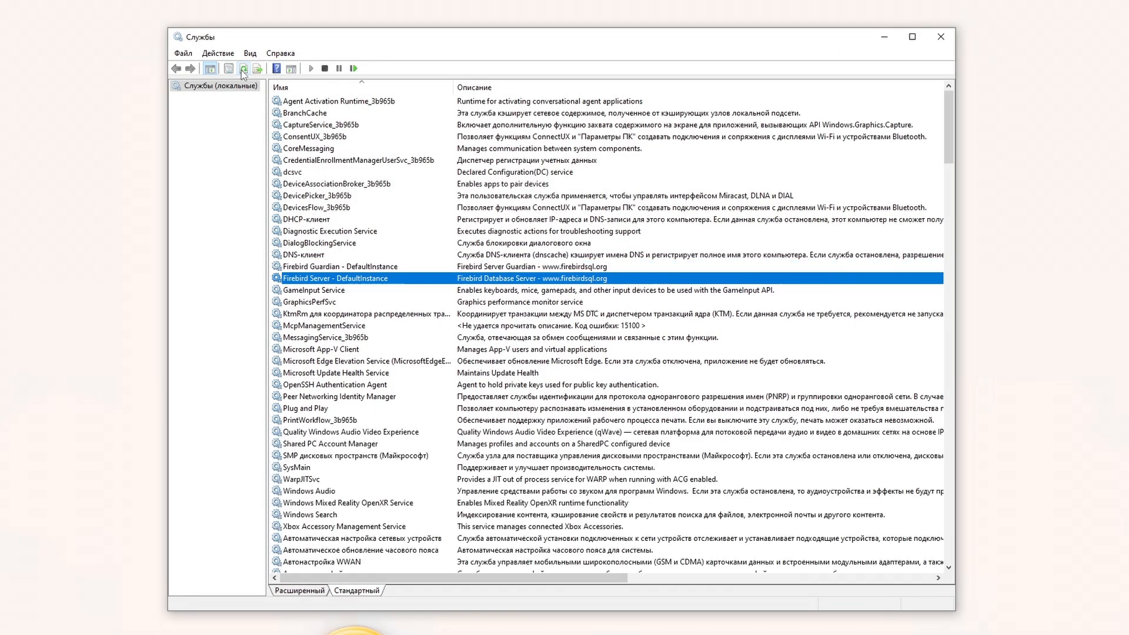
pyautogui.doubleClick(340, 267)
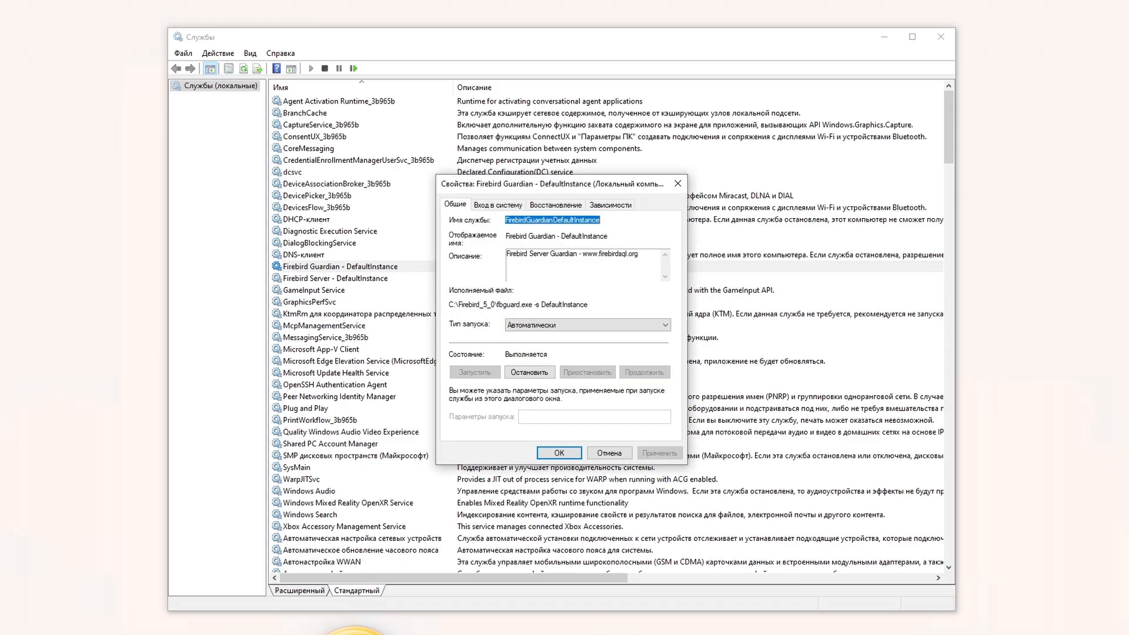
pyautogui.moveTo(589, 305); pyautogui.dragTo(448, 305)
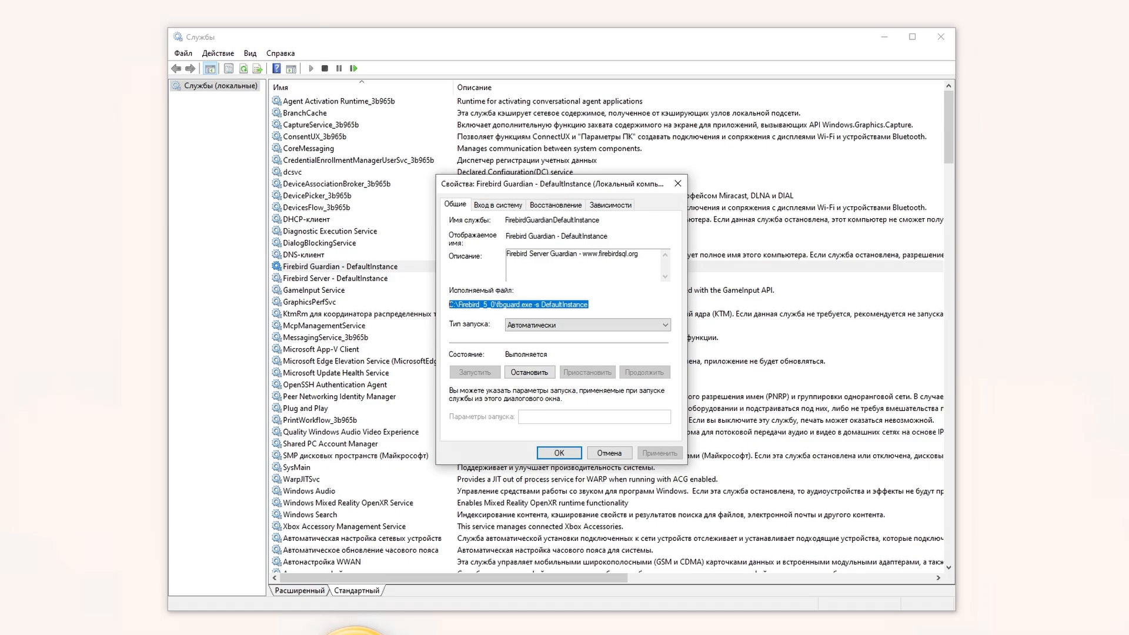
pyautogui.click(448, 304)
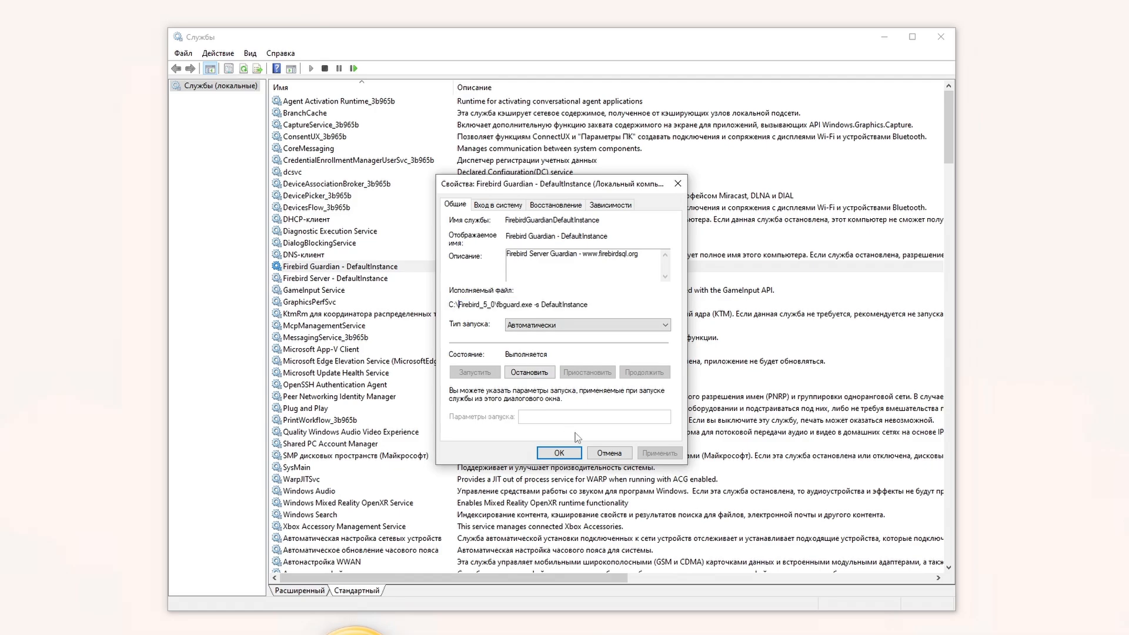
pyautogui.click(610, 453)
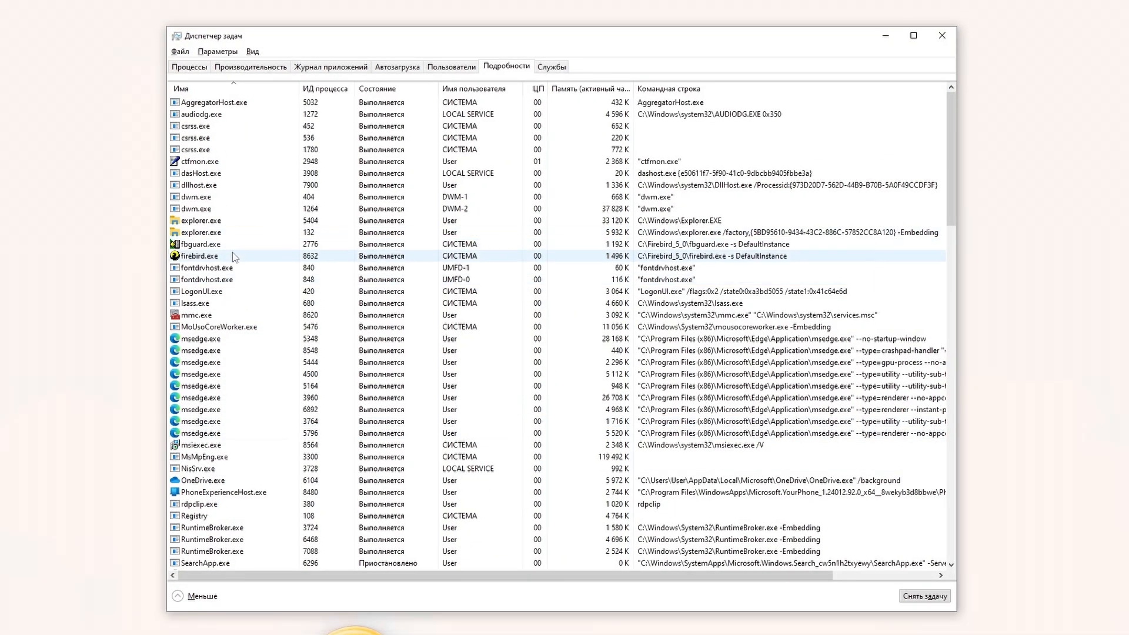
# Step: End the firebird.exe process from Task Manager's Details tab and confirm End process
pyautogui.click(236, 257)
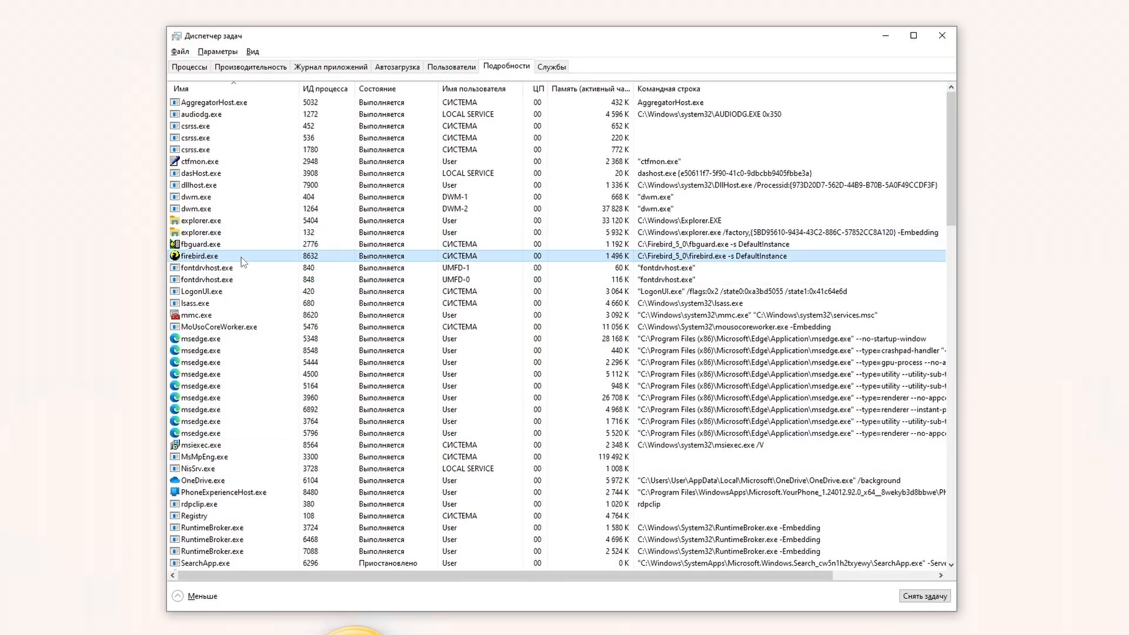
pyautogui.rightClick(242, 256)
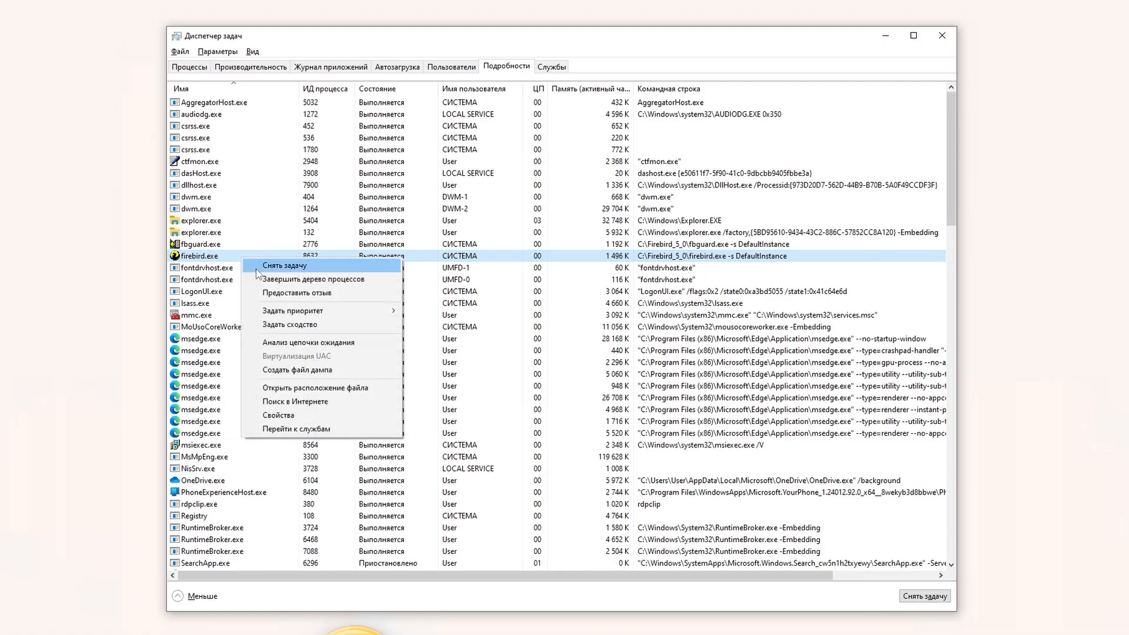
pyautogui.click(259, 267)
pyautogui.click(500, 446)
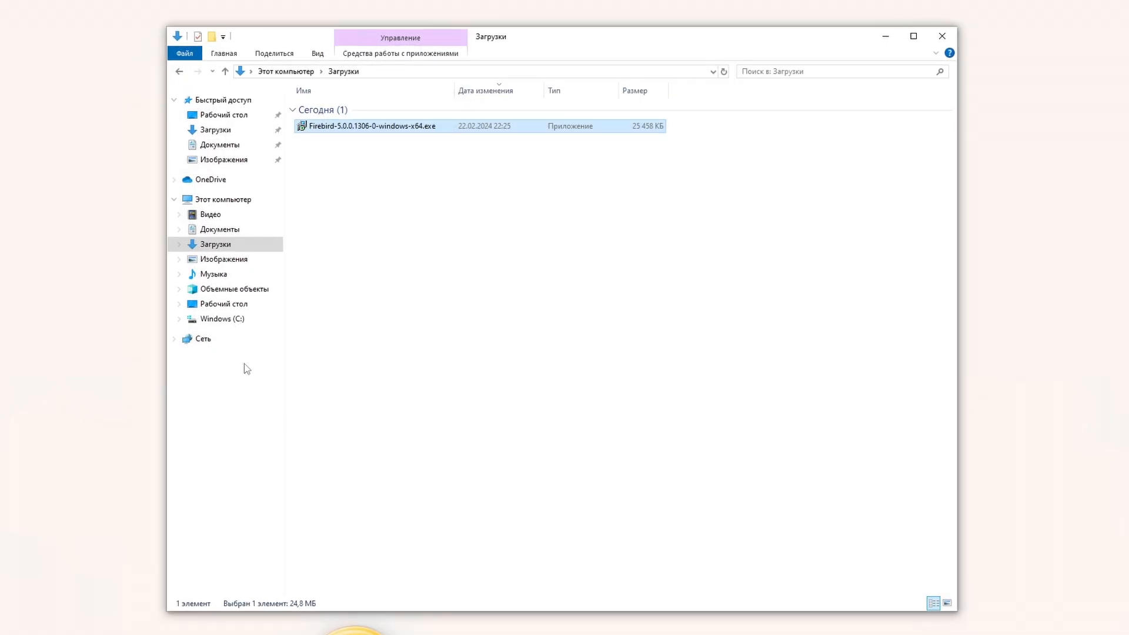
pyautogui.click(231, 324)
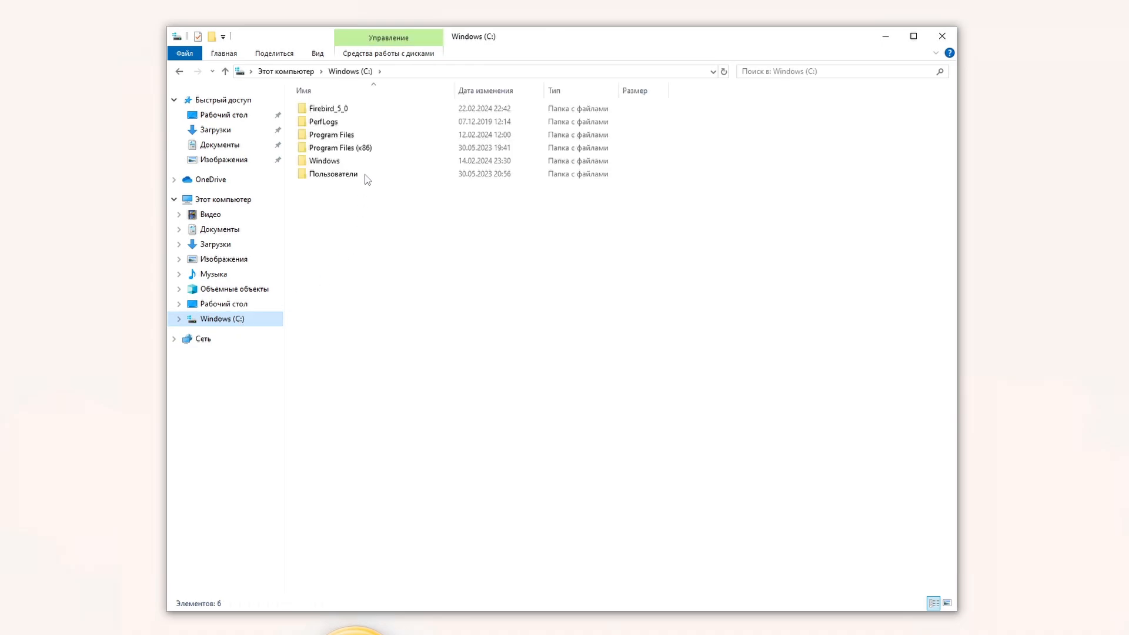
# Step: Read firebird.log in C:\Firebird_5_0 for the abnormal termination and Guardian restart, then launch isql.exe
pyautogui.doubleClick(349, 107)
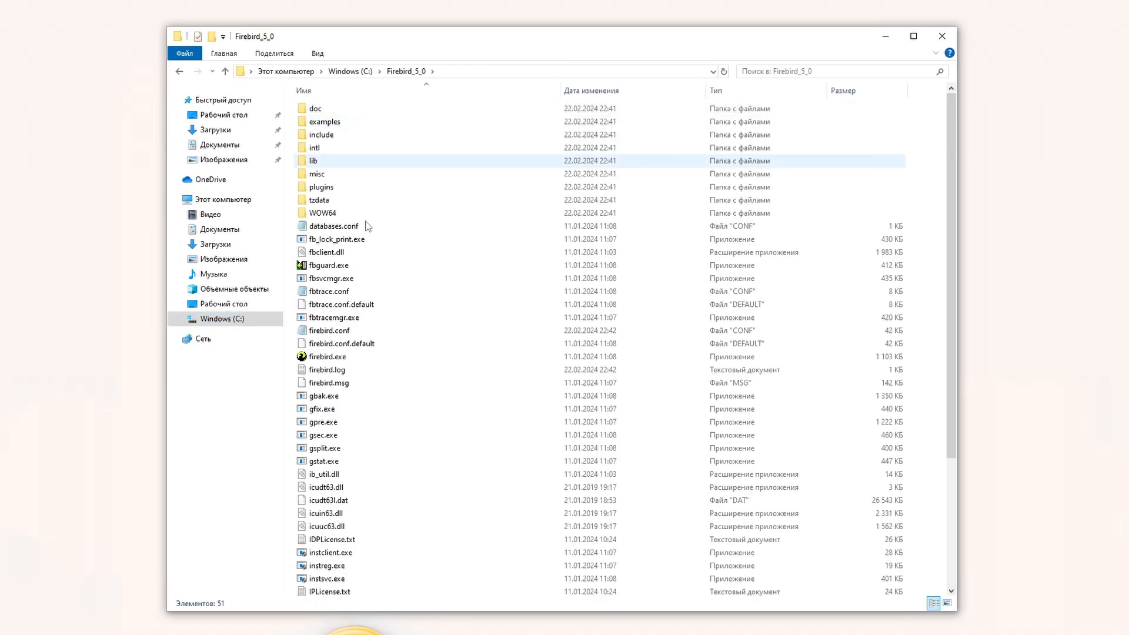
pyautogui.doubleClick(339, 369)
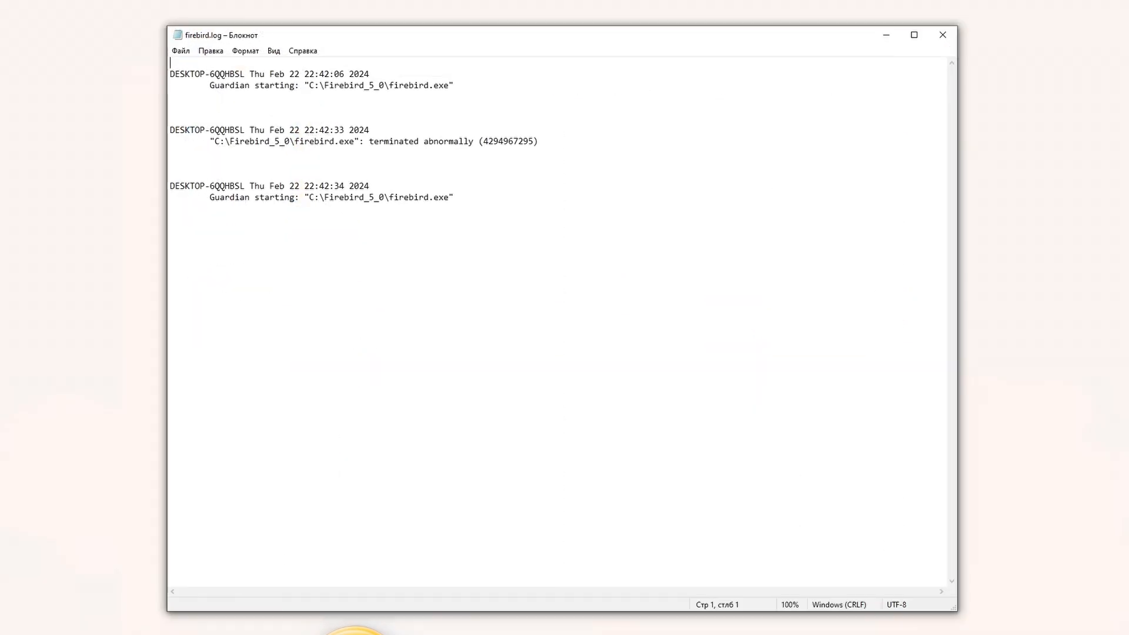
pyautogui.hotkey('ctrl', 'a')
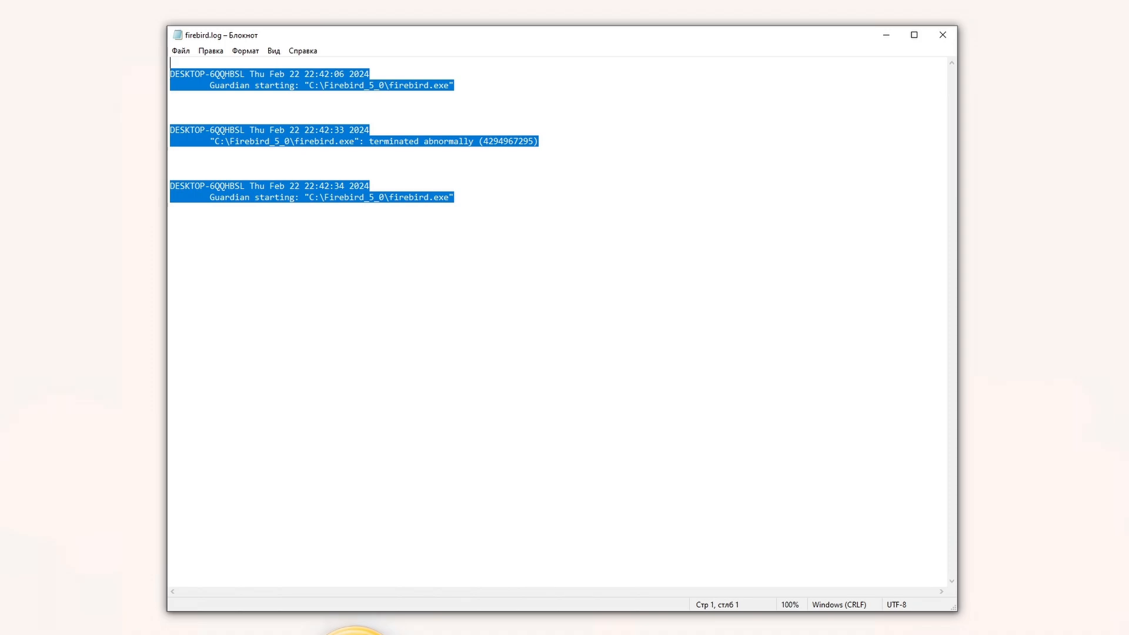
pyautogui.click(170, 118)
pyautogui.click(943, 36)
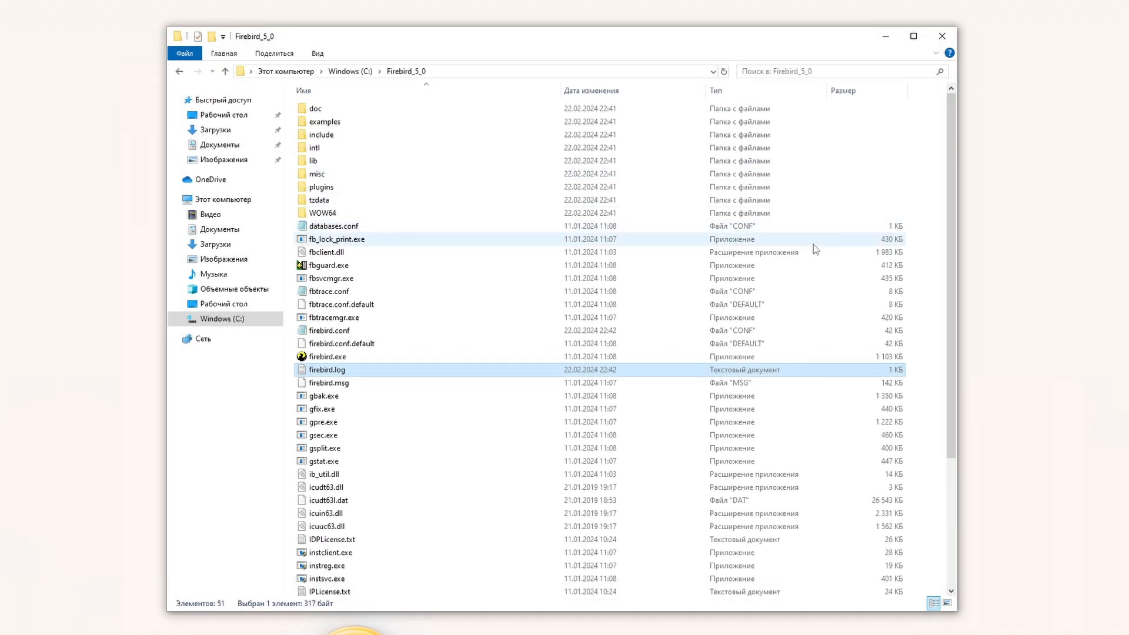
pyautogui.scroll(-4, 469, 517)
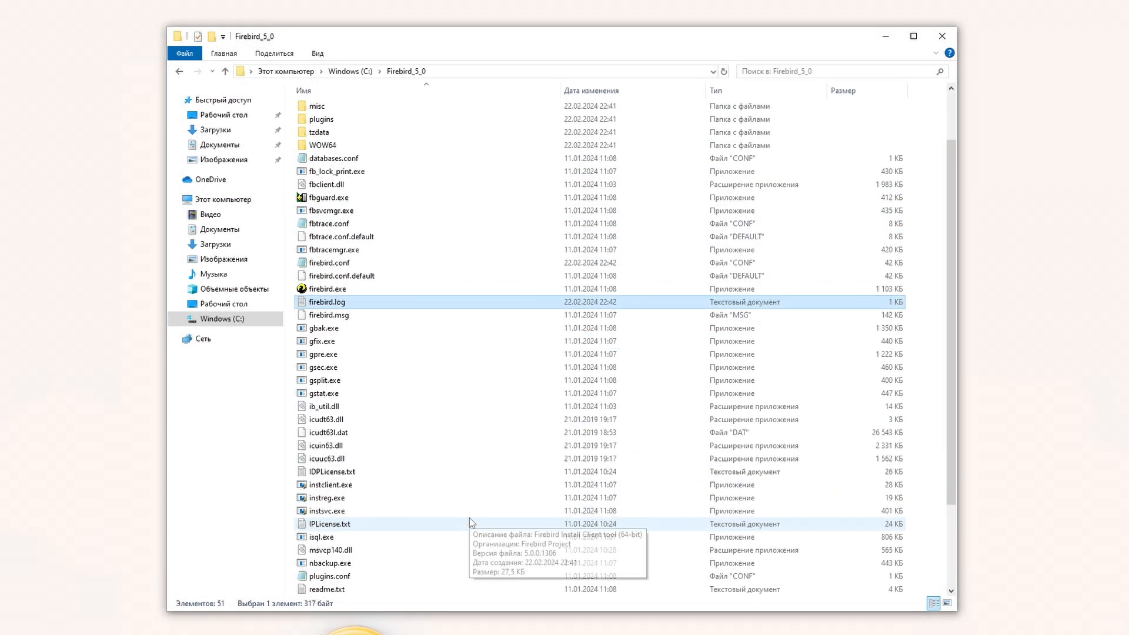
pyautogui.doubleClick(333, 462)
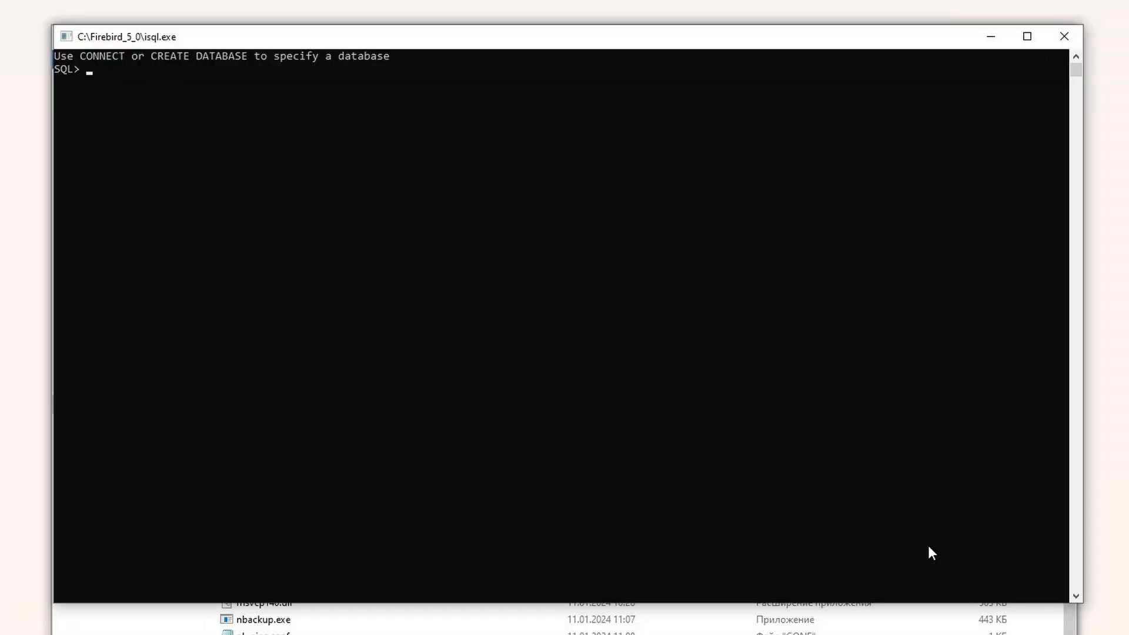
# Step: Connect isql to localhost:employee.fdb as SYSDBA and run show version;
pyautogui.press('Return')
pyautogui.rightClick(241, 139)
pyautogui.press('Return')
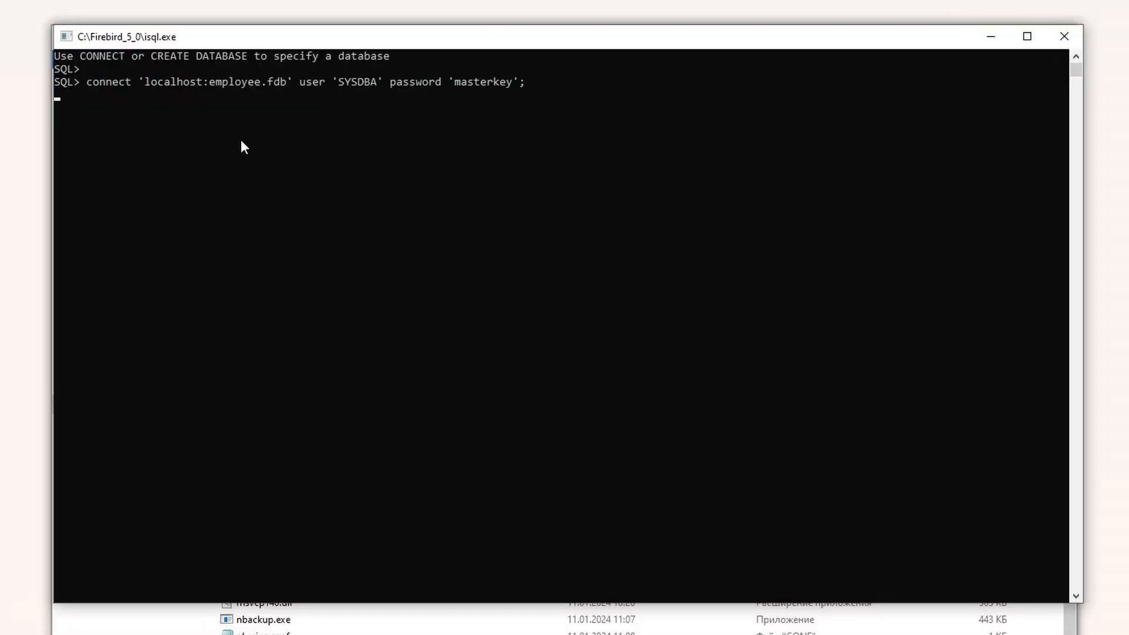
pyautogui.write('sho')
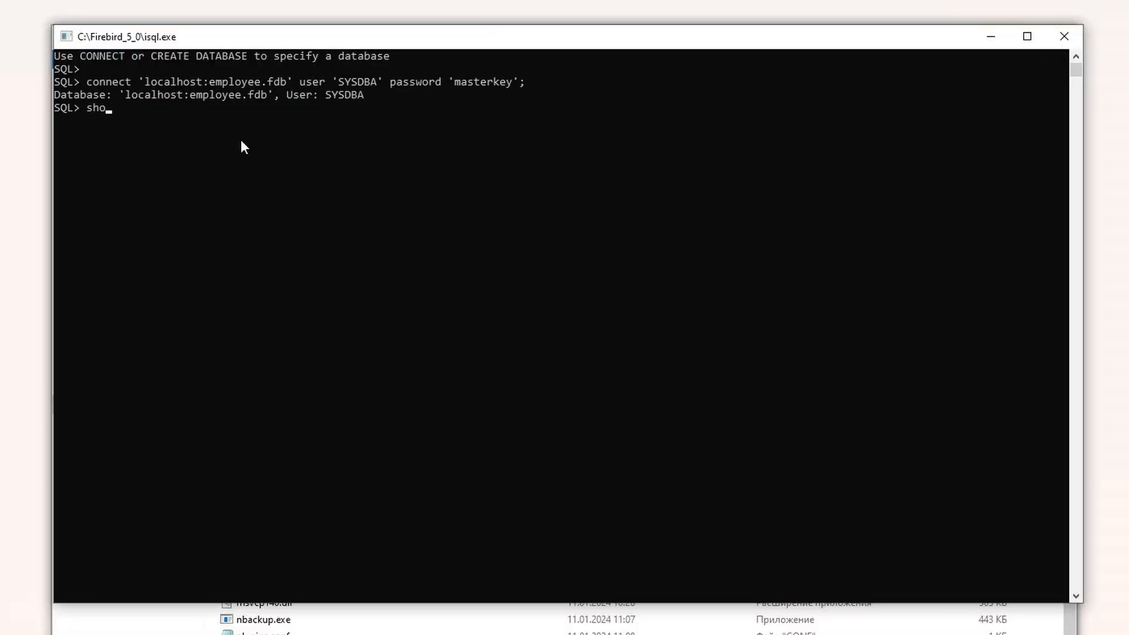
pyautogui.write('w version;')
pyautogui.press('Return')
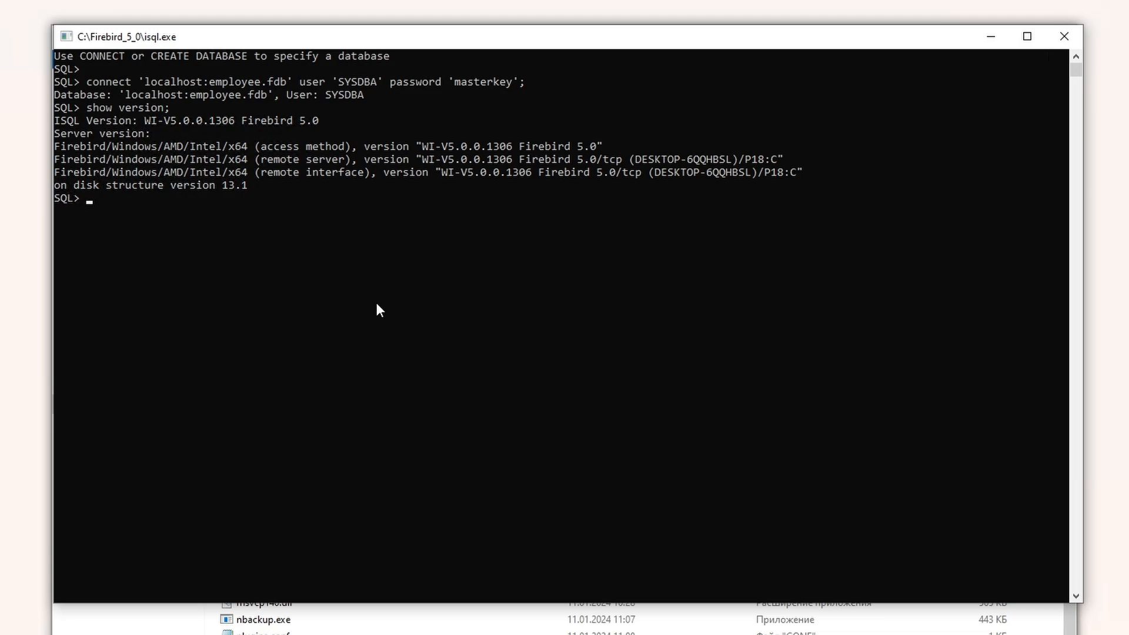
# Step: Start a second isql.exe session and connect it to localhost:employee.fdb the same way
pyautogui.click(285, 634)
pyautogui.click(283, 586)
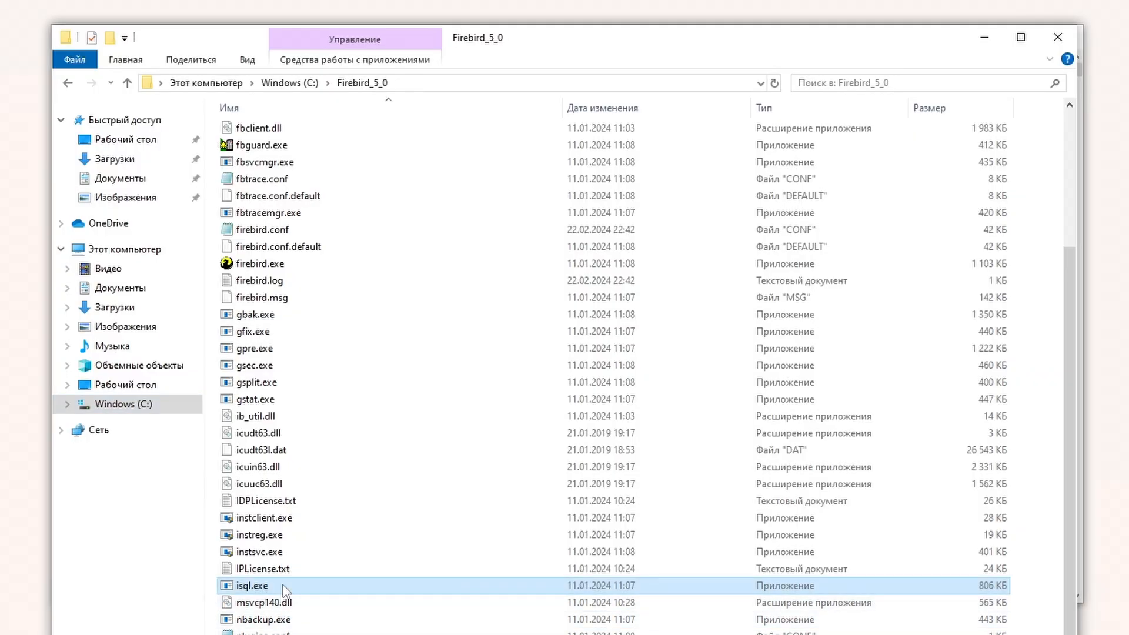
pyautogui.doubleClick(284, 586)
pyautogui.moveTo(201, 209); pyautogui.dragTo(549, 46)
pyautogui.rightClick(283, 135)
pyautogui.press('Return')
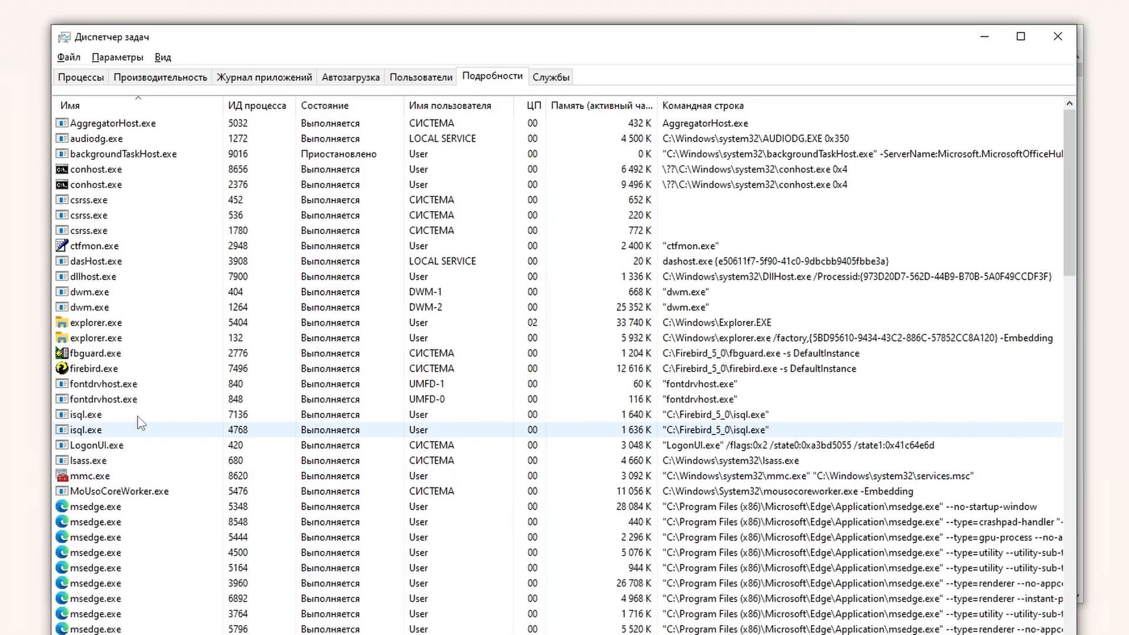
pyautogui.click(131, 371)
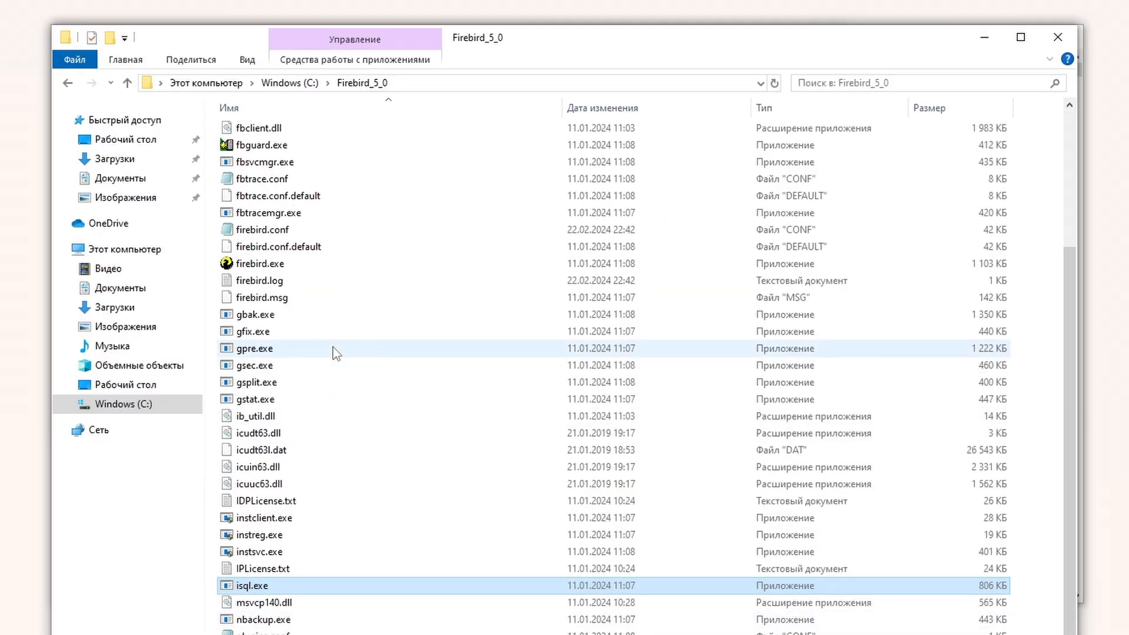
# Step: Search firebird.conf for ServerMode and confirm the active line reads ServerMode = SuperClassic
pyautogui.doubleClick(311, 231)
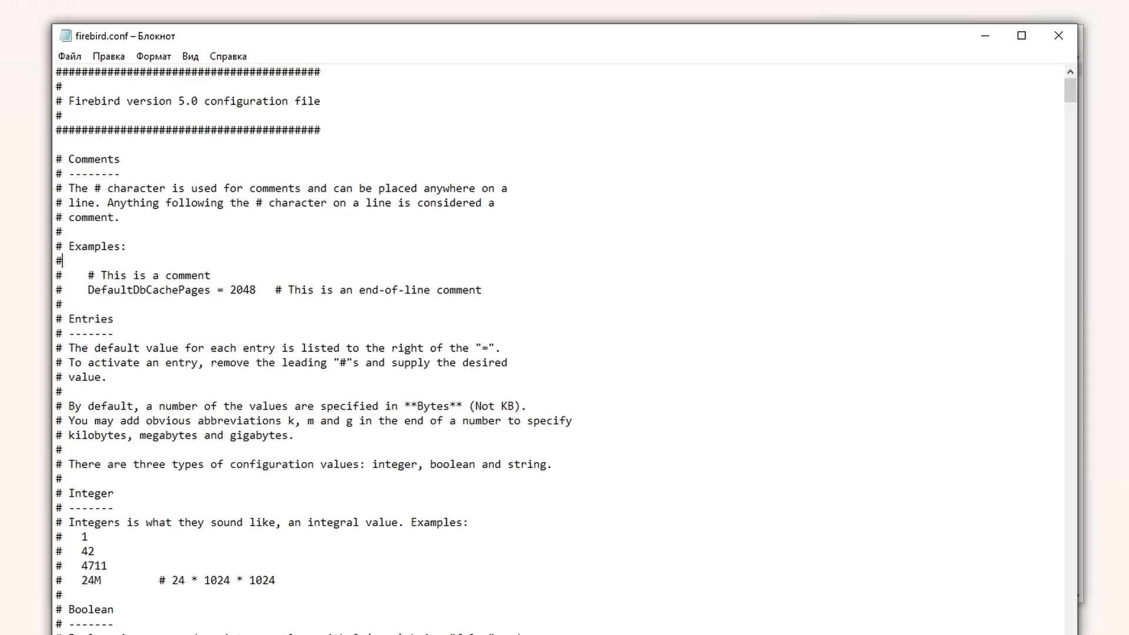
pyautogui.hotkey('ctrl', 'f')
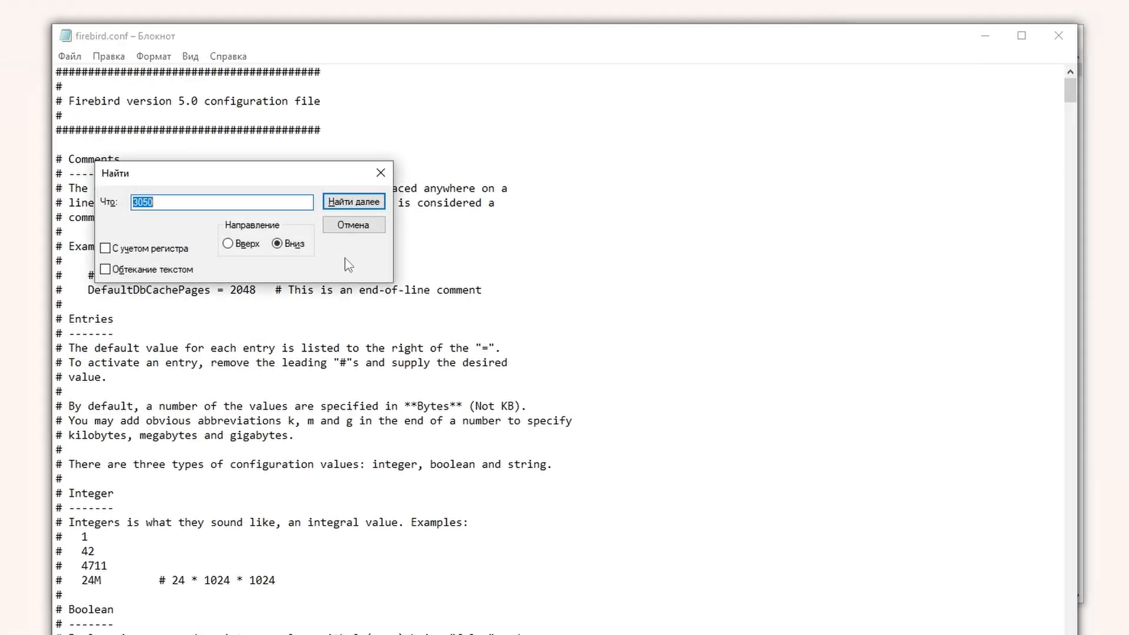
pyautogui.write('ServerMode')
pyautogui.press('Return')
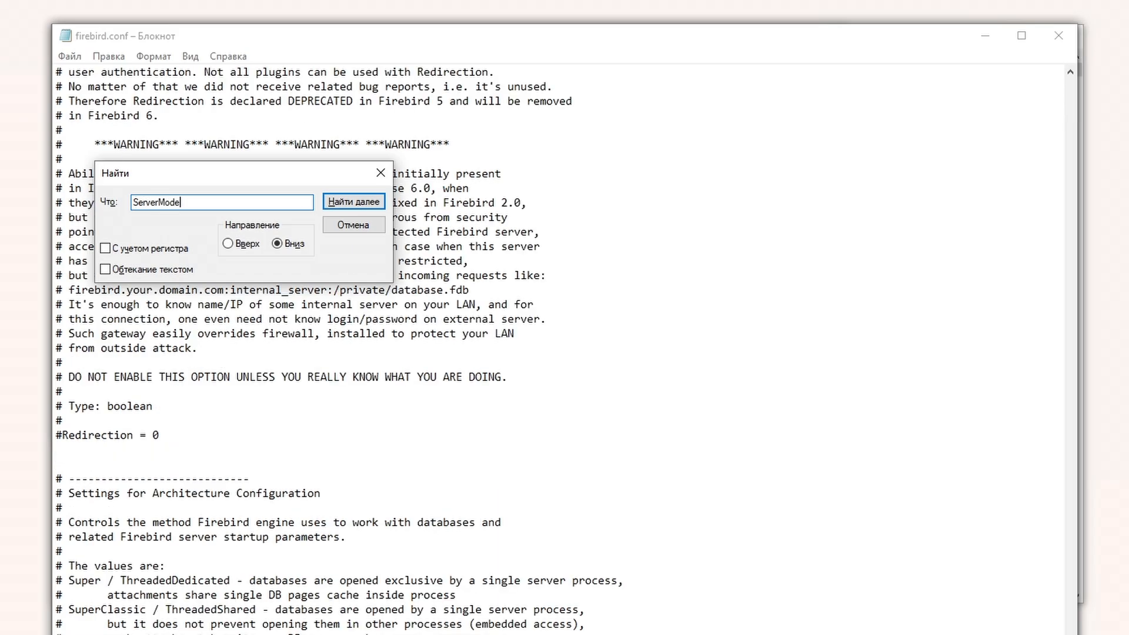
pyautogui.scroll(-3, 341, 376)
pyautogui.moveTo(218, 624); pyautogui.dragTo(56, 624)
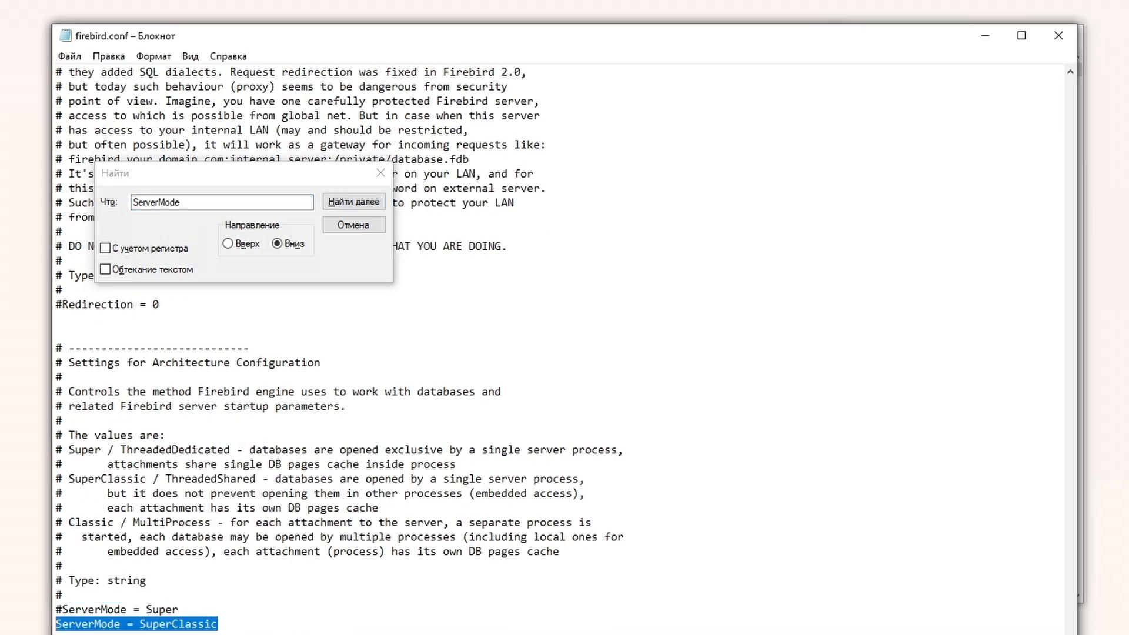
pyautogui.moveTo(178, 609); pyautogui.dragTo(56, 610)
pyautogui.click(218, 624)
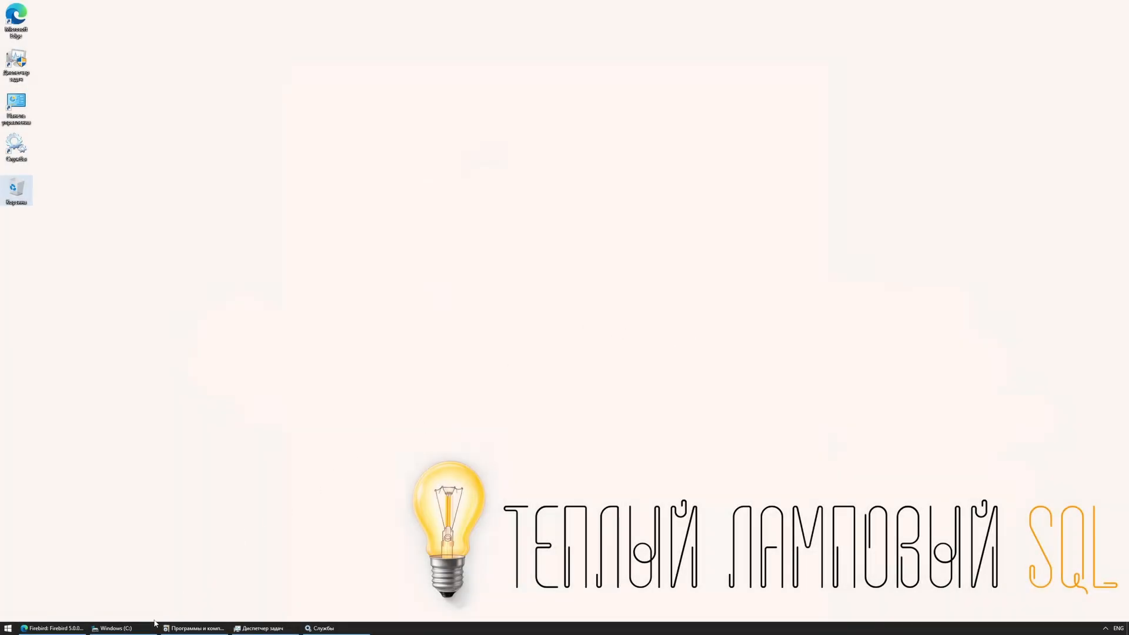
pyautogui.click(113, 628)
# Step: Launch the Firebird 5.0 installer from Downloads and accept the setup language
pyautogui.click(222, 241)
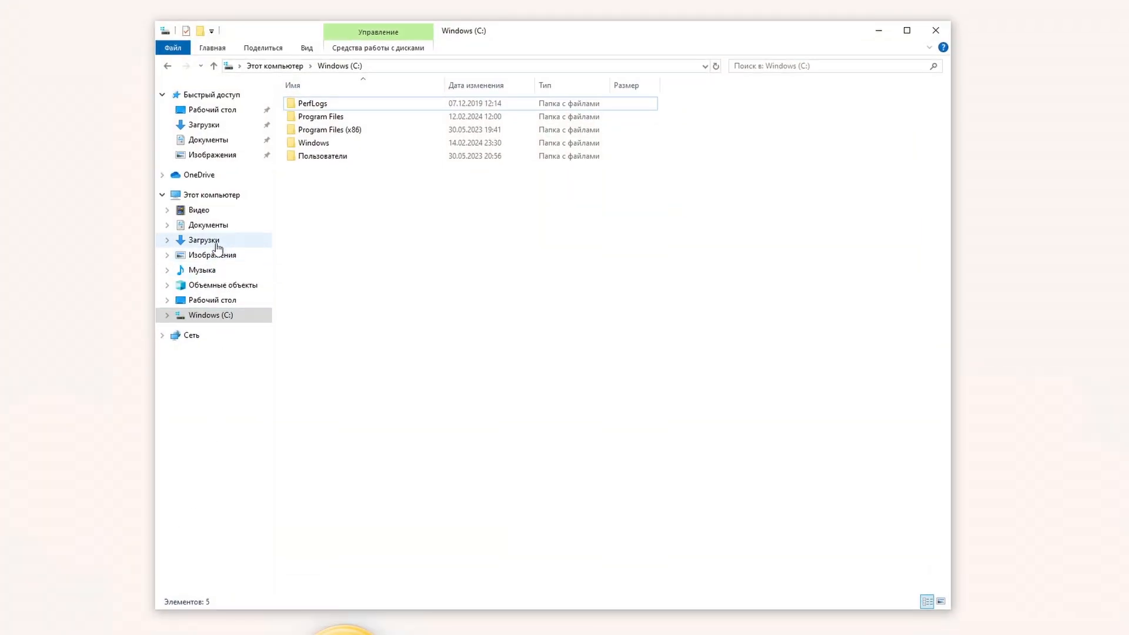
pyautogui.doubleClick(365, 120)
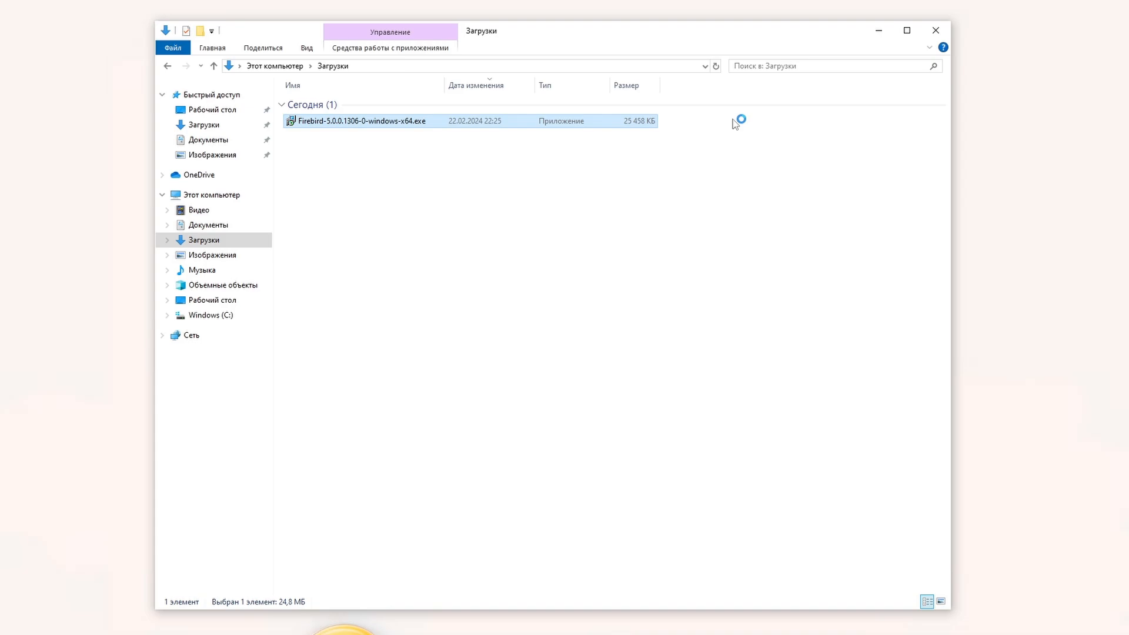
pyautogui.click(879, 30)
pyautogui.click(650, 390)
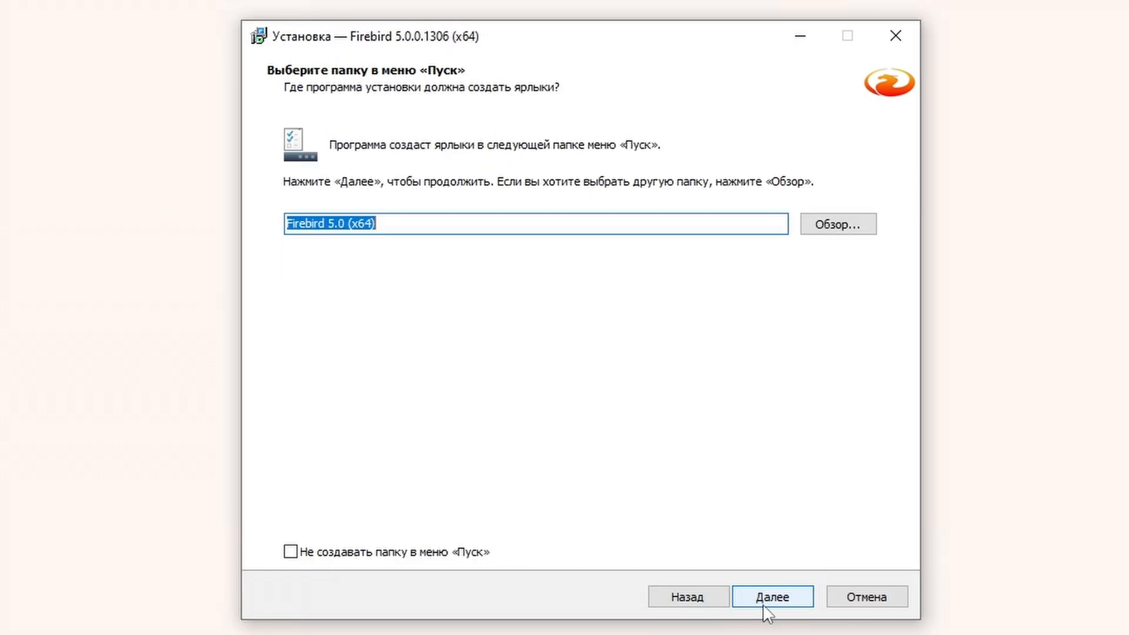
pyautogui.click(764, 604)
# Step: Enter the SYSDBA password twice, install, then locate the C:\Firebird_5_0 folder
pyautogui.click(772, 597)
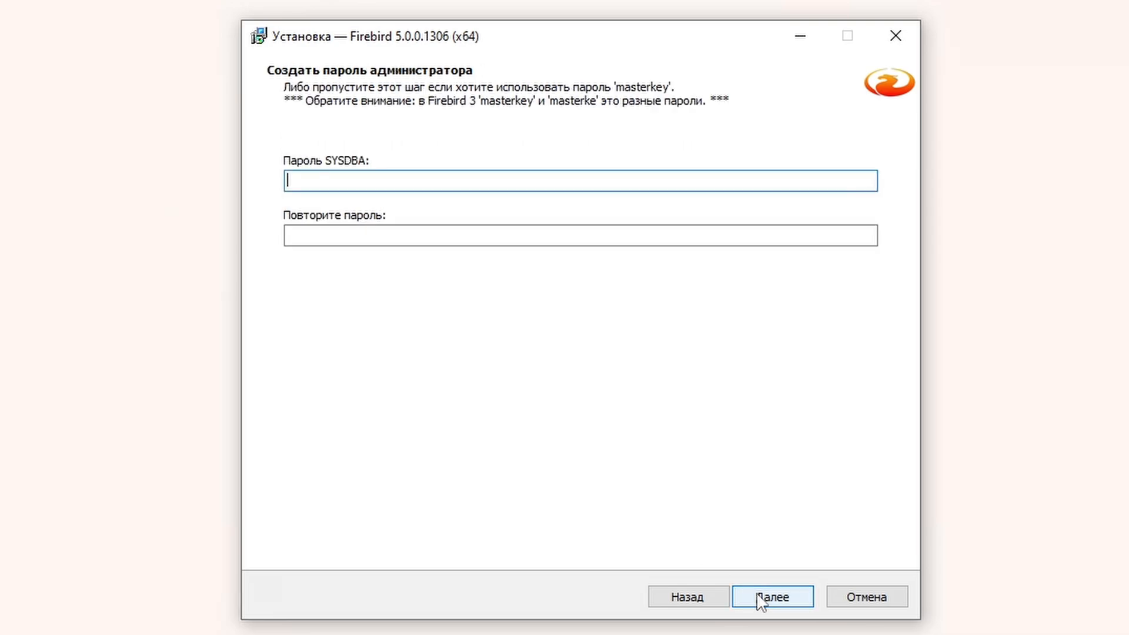
pyautogui.write('masterkey')
pyautogui.press('Tab')
pyautogui.write('masterkey')
pyautogui.click(787, 604)
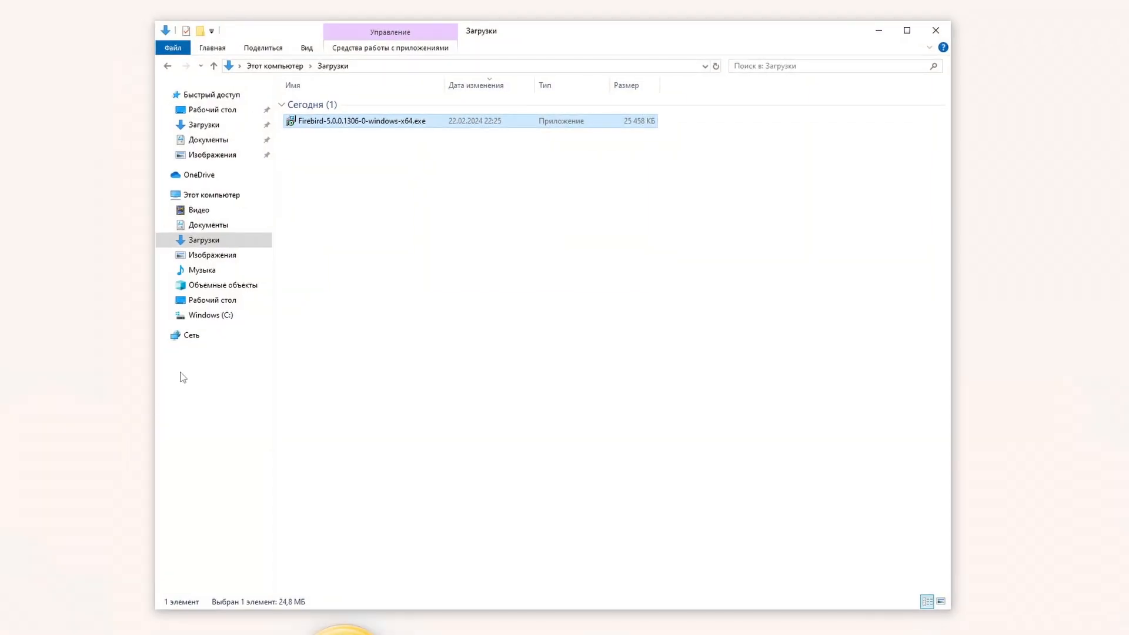
pyautogui.click(194, 315)
pyautogui.click(321, 106)
# Step: Launch isql.exe from C:\Firebird_5_0 and connect to localhost:employee.fdb as SYSDBA
pyautogui.doubleClick(320, 107)
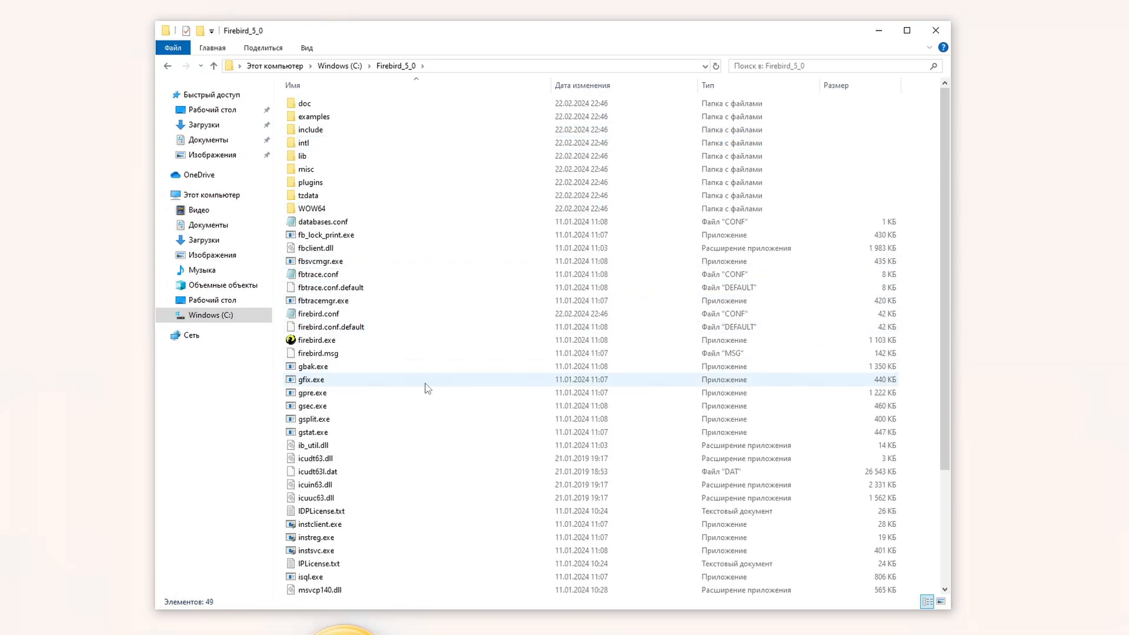
pyautogui.scroll(-2, 426, 383)
pyautogui.doubleClick(310, 509)
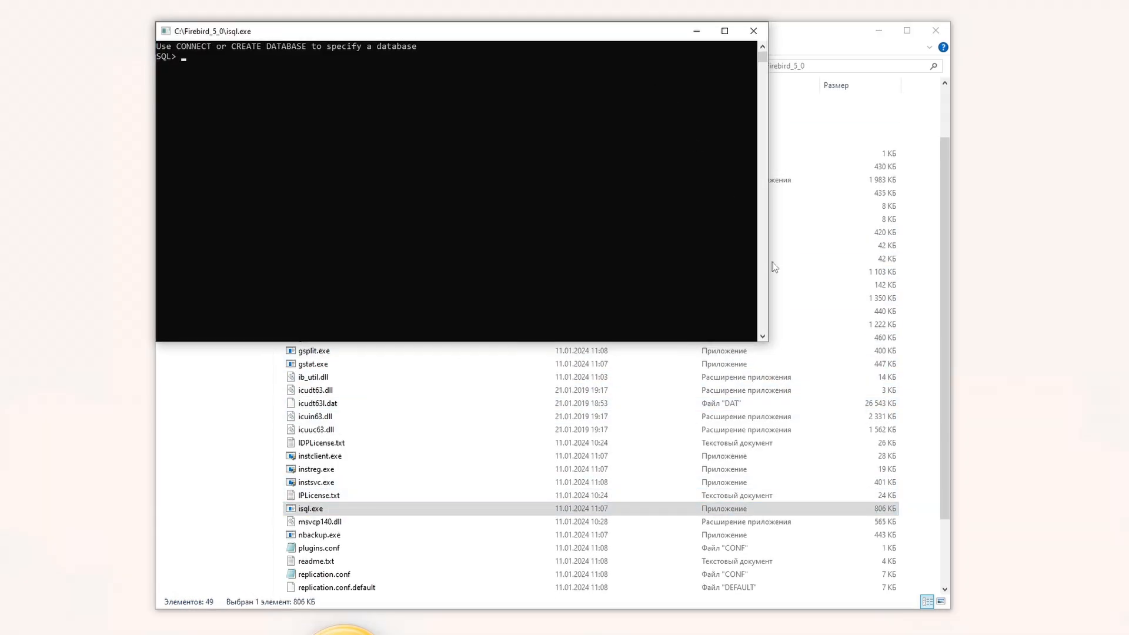
pyautogui.moveTo(772, 344); pyautogui.dragTo(832, 355)
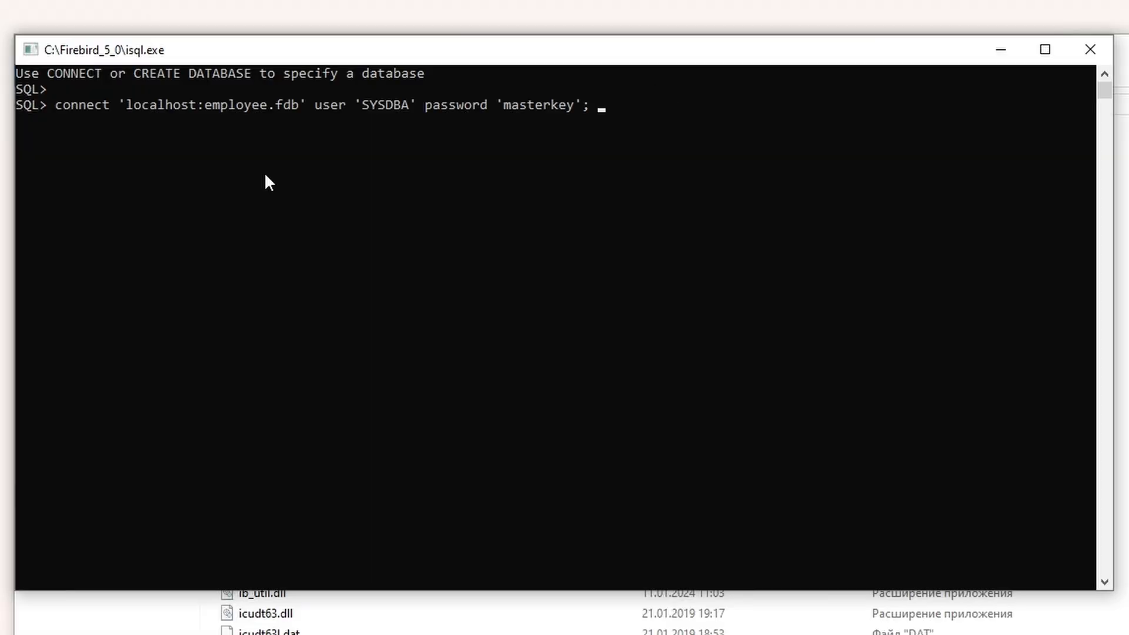
pyautogui.press('Return')
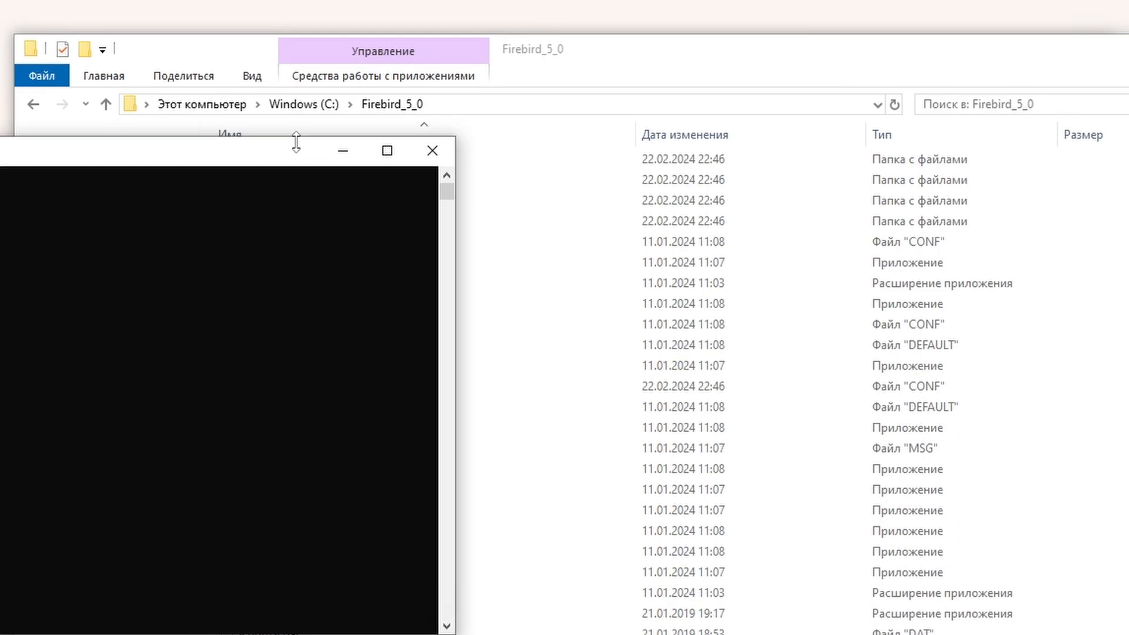
pyautogui.moveTo(298, 141); pyautogui.dragTo(817, 59)
pyautogui.rightClick(245, 190)
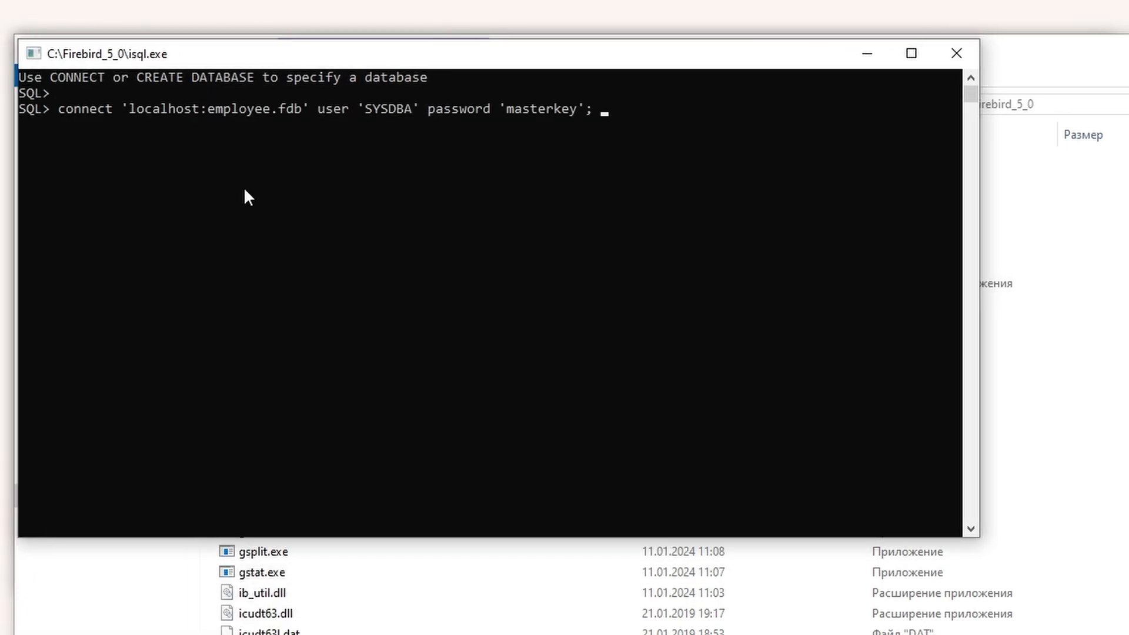
pyautogui.press('Return')
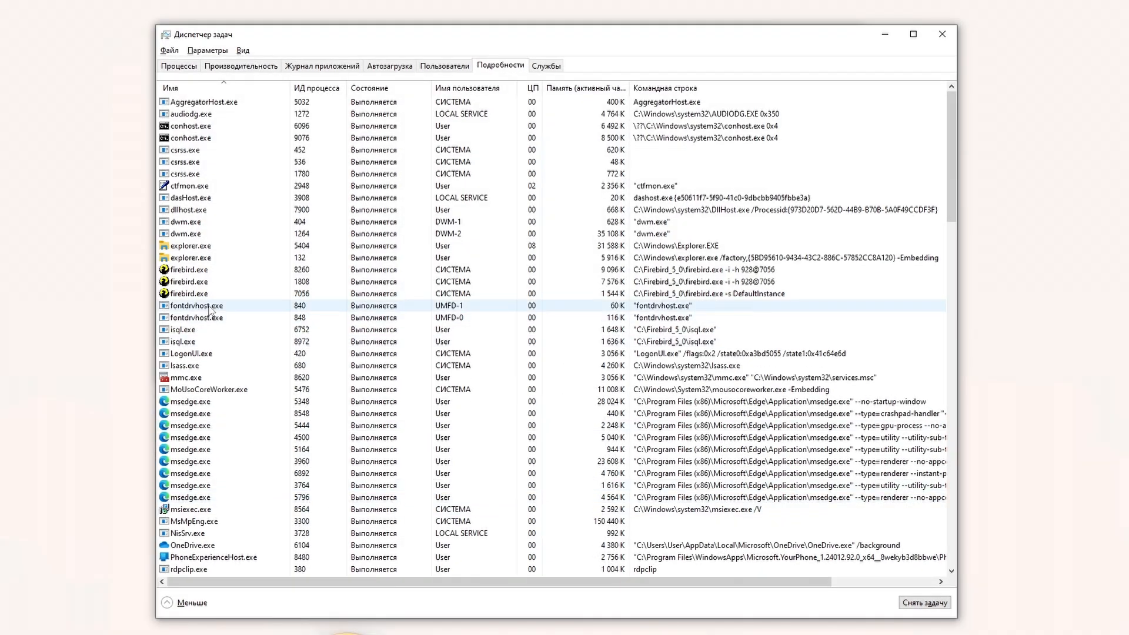
# Step: Inspect firebird.exe processes 7056, 8260 and 1808, then rerun the Firebird 5.0 installer from Downloads
pyautogui.click(217, 294)
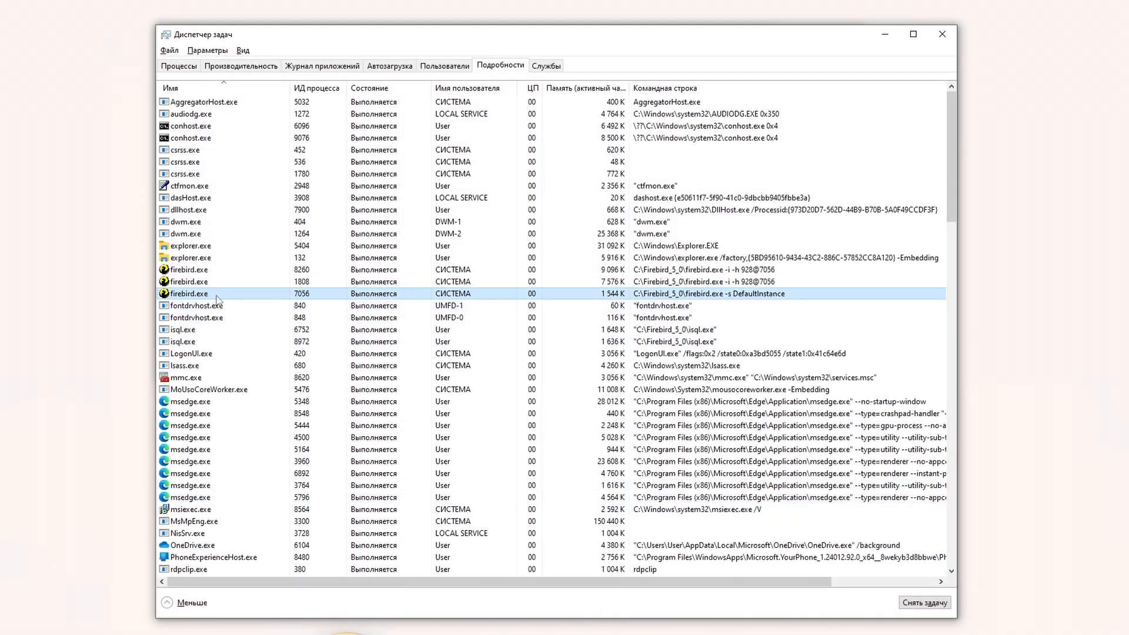
pyautogui.click(300, 269)
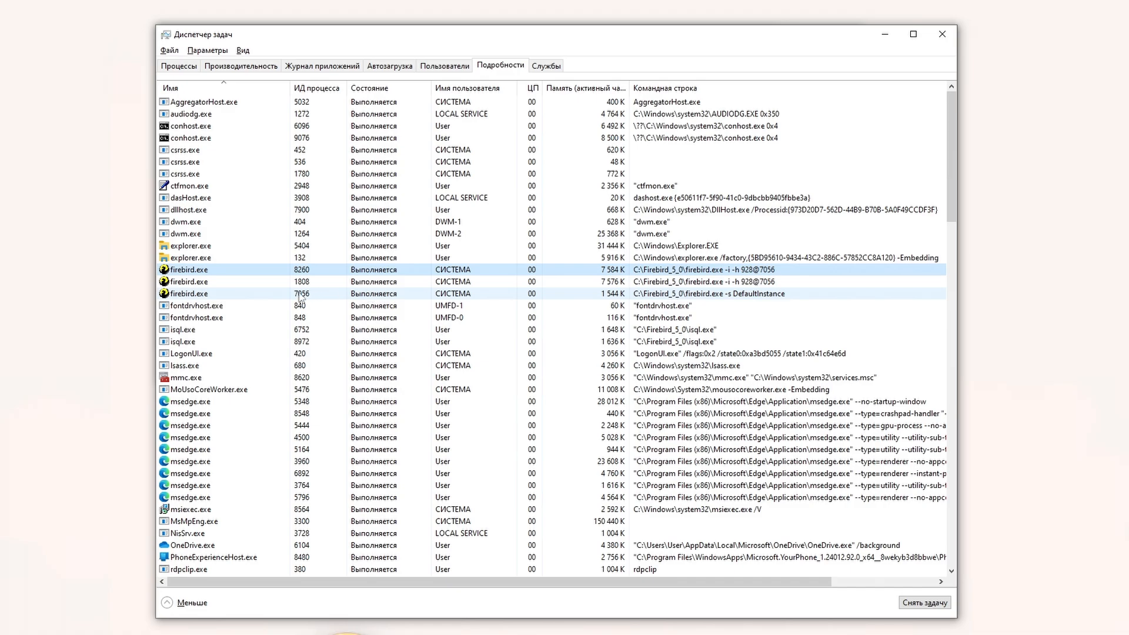
pyautogui.click(301, 295)
pyautogui.click(762, 282)
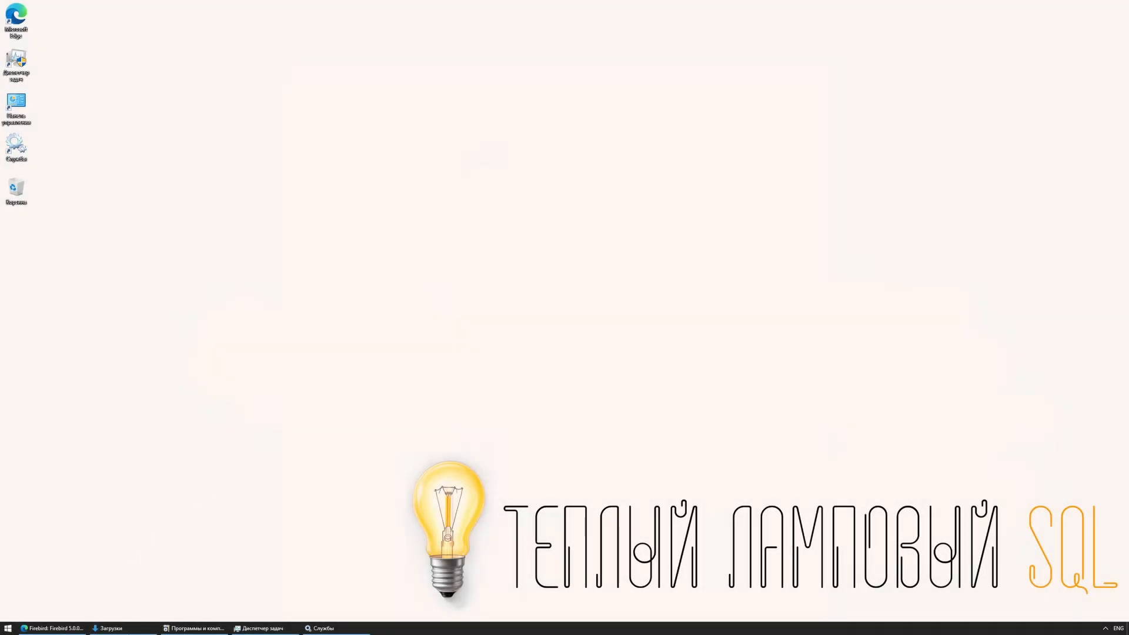
pyautogui.click(129, 629)
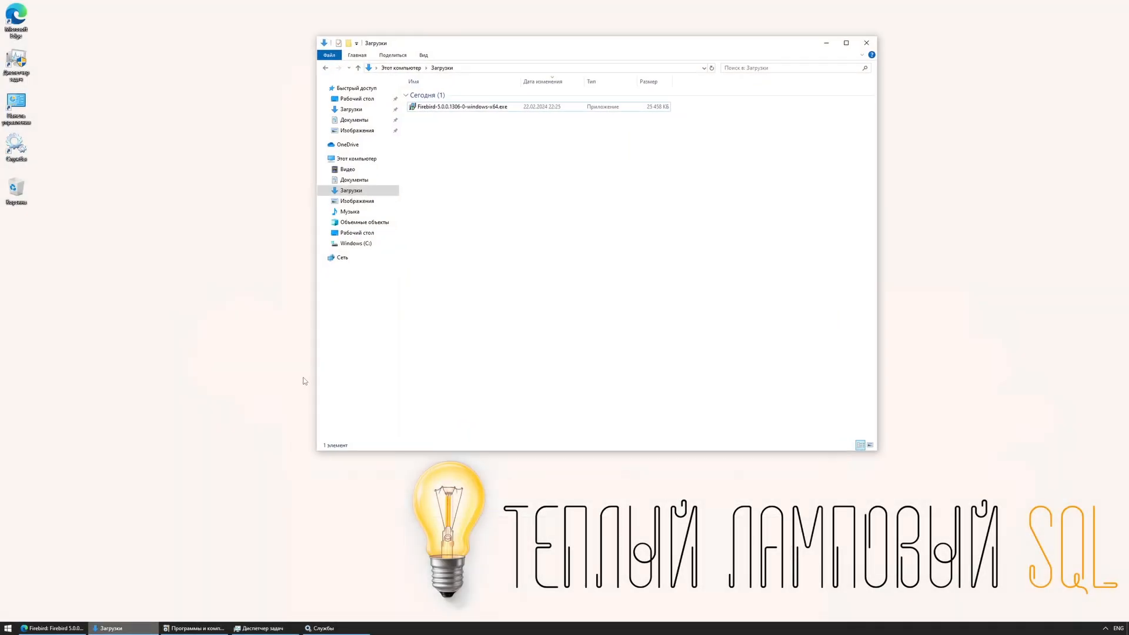
pyautogui.doubleClick(485, 107)
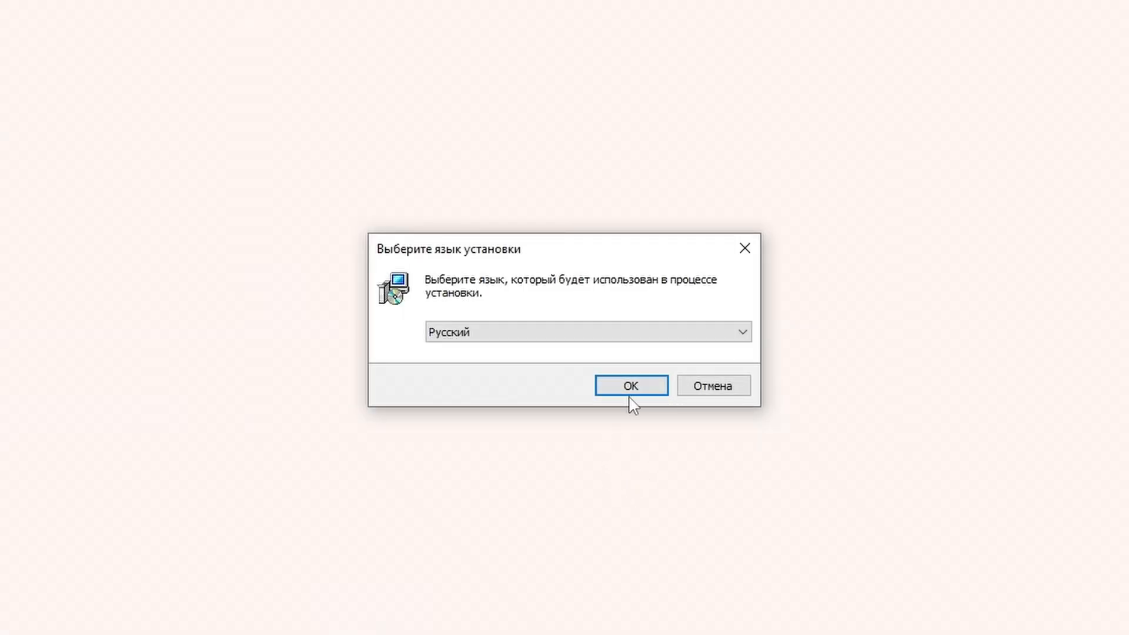
# Step: Choose Russian, accept the license and set the install folder to C:\Firebird_5_0
pyautogui.click(628, 393)
pyautogui.click(447, 527)
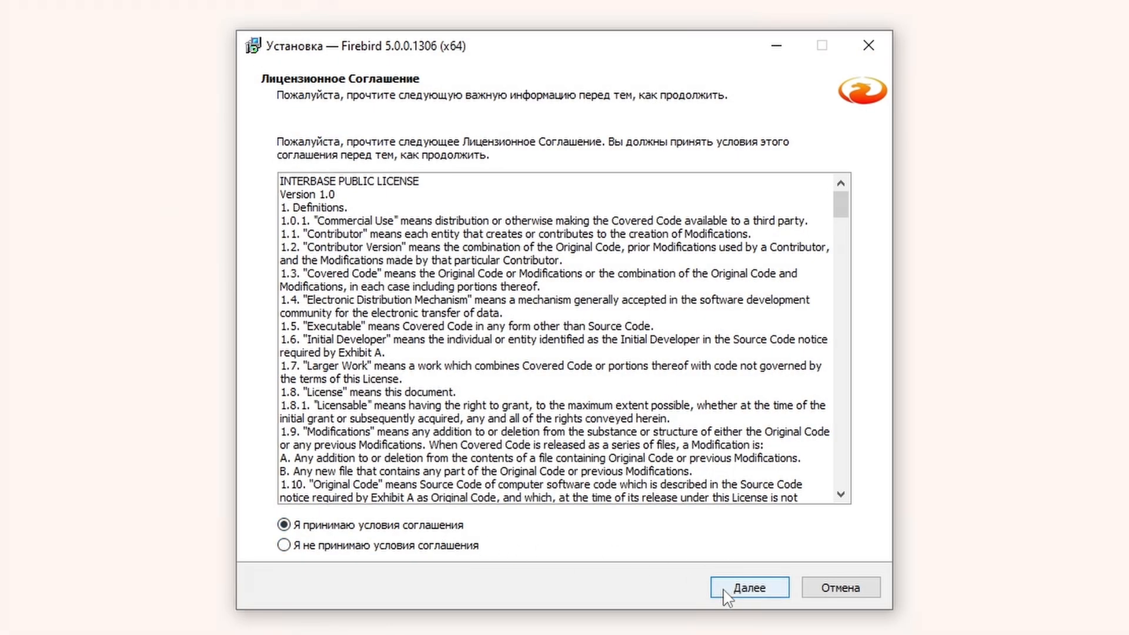
pyautogui.click(726, 588)
pyautogui.click(727, 589)
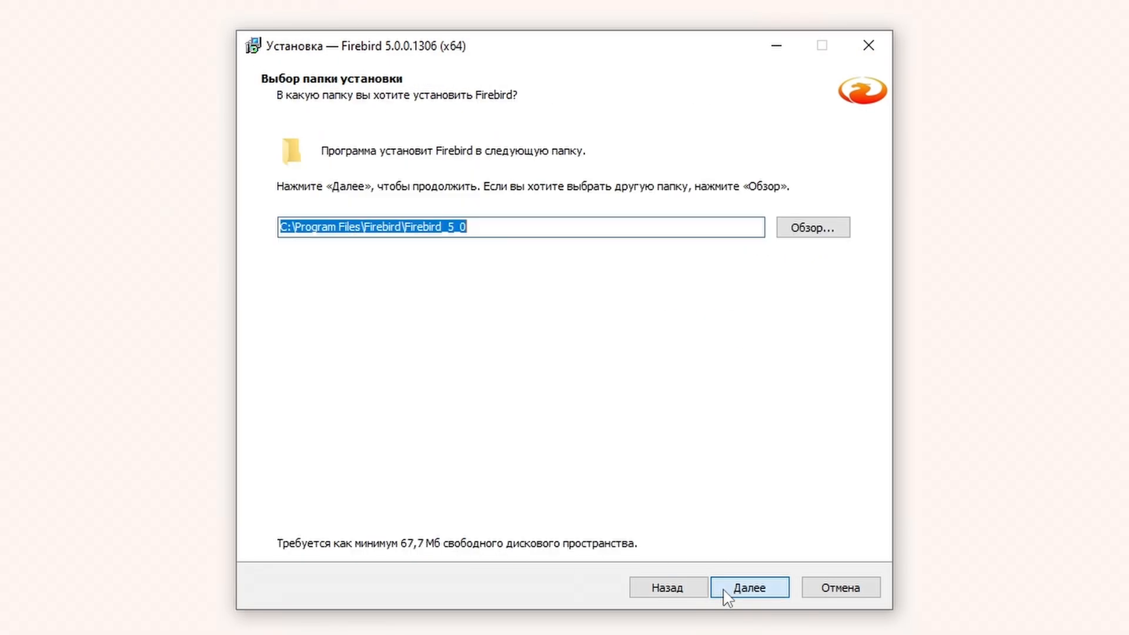
pyautogui.click(814, 228)
pyautogui.press('Home')
pyautogui.click(677, 580)
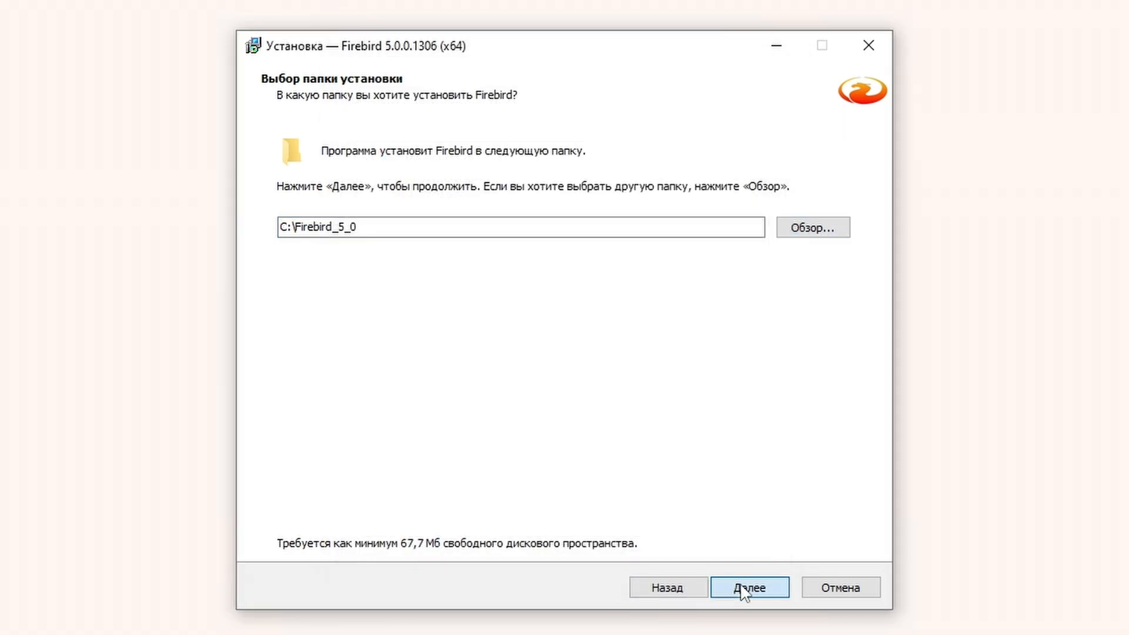
pyautogui.click(740, 588)
# Step: Select the developer and administrator tools setup type and run the installation
pyautogui.click(575, 203)
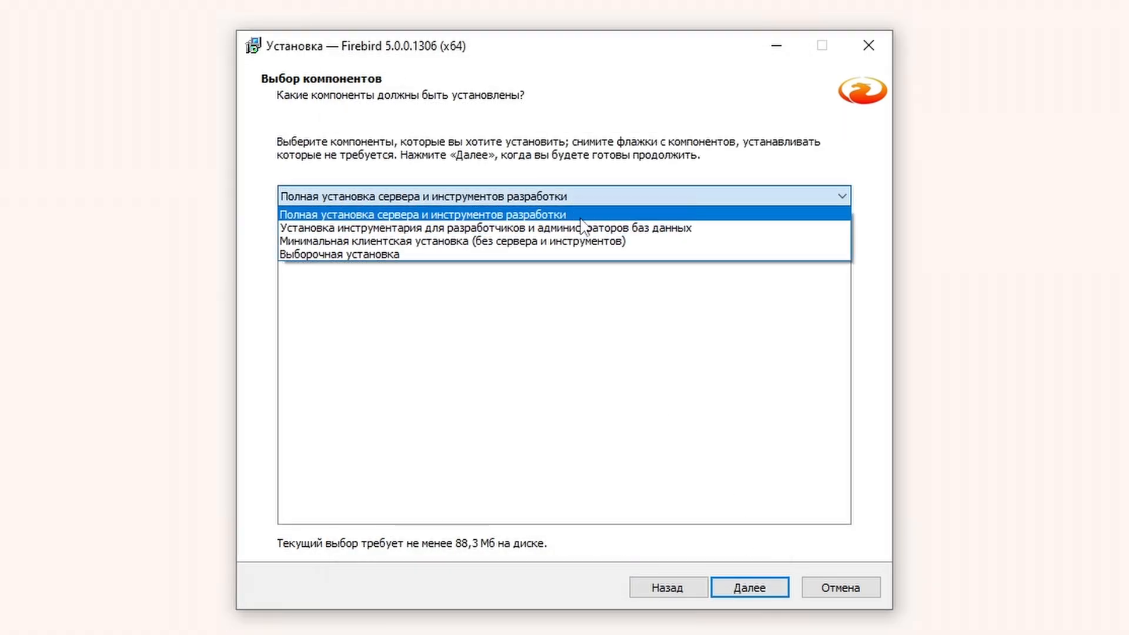
pyautogui.click(665, 228)
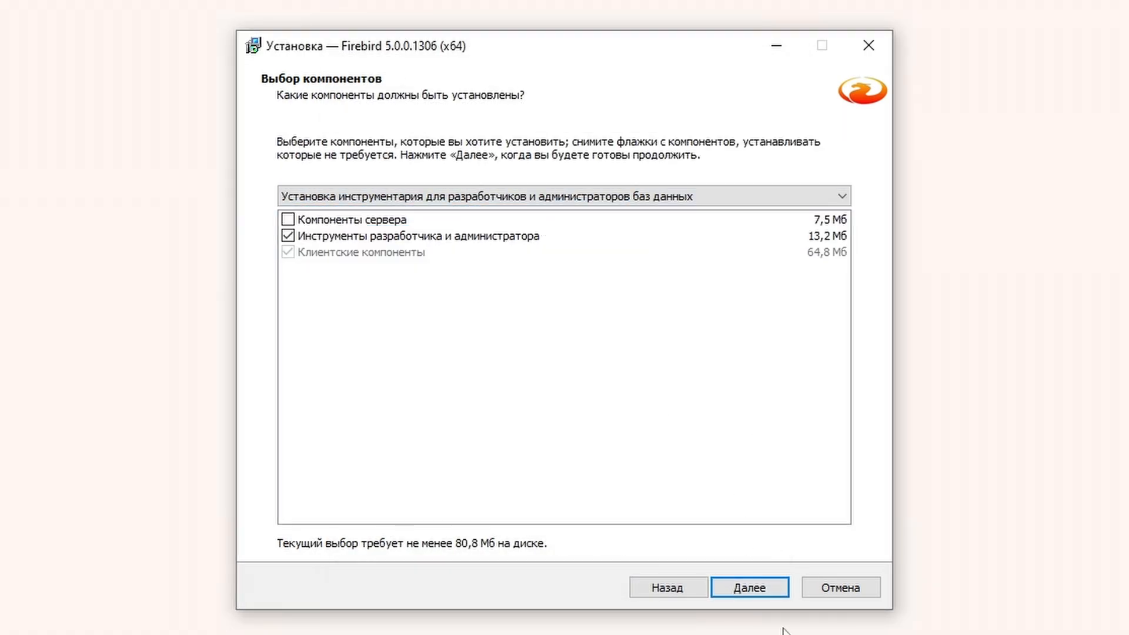
pyautogui.click(749, 597)
pyautogui.click(748, 597)
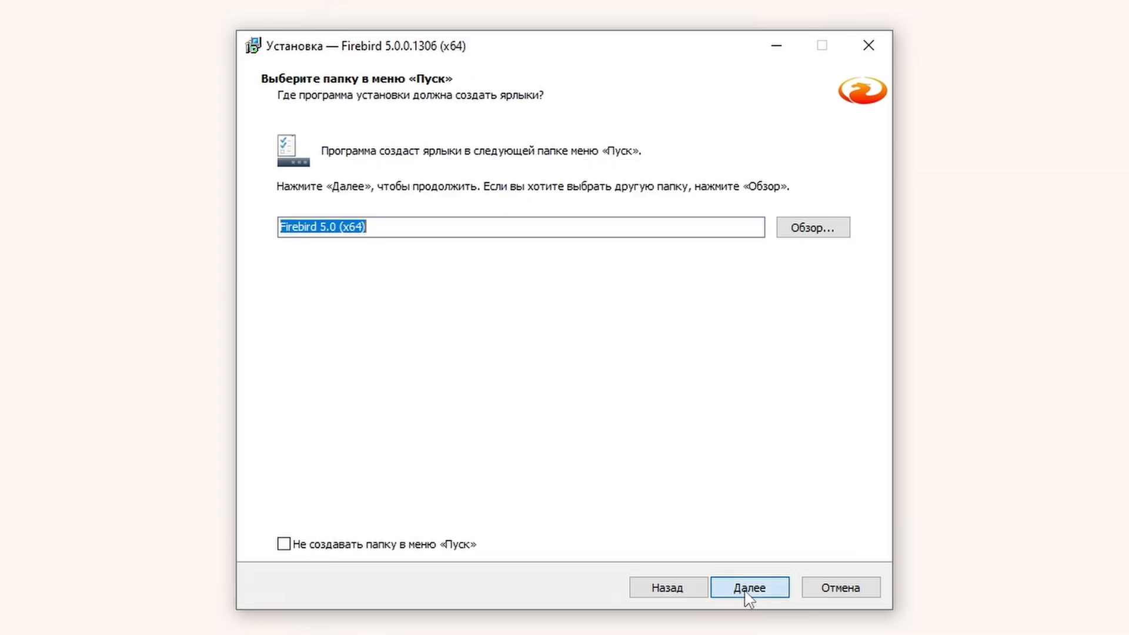
pyautogui.click(746, 593)
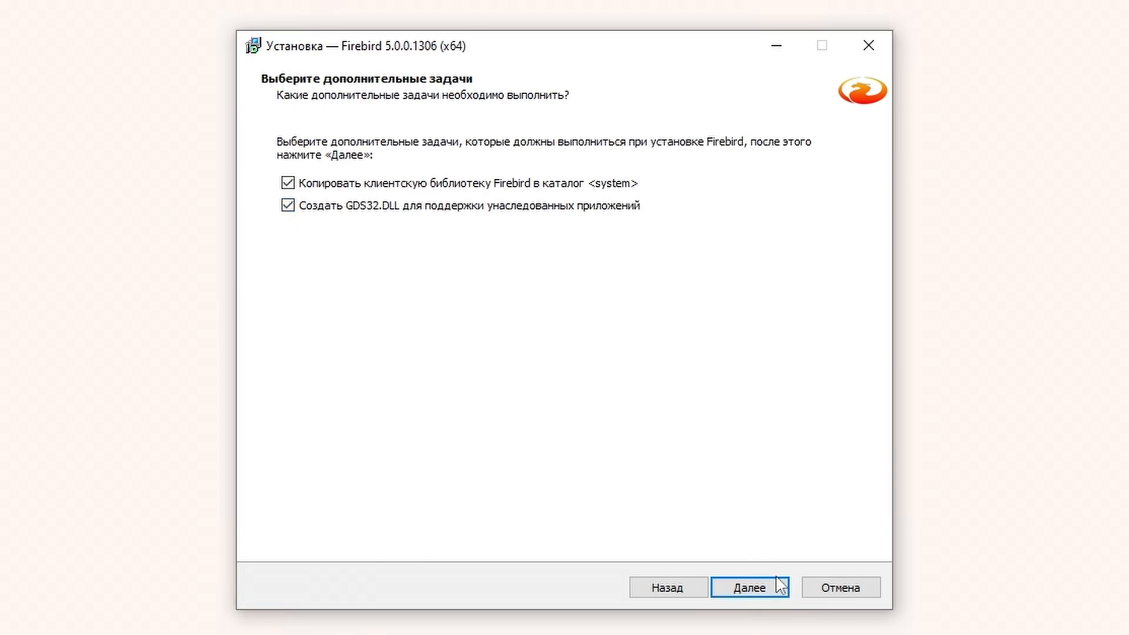
pyautogui.click(782, 596)
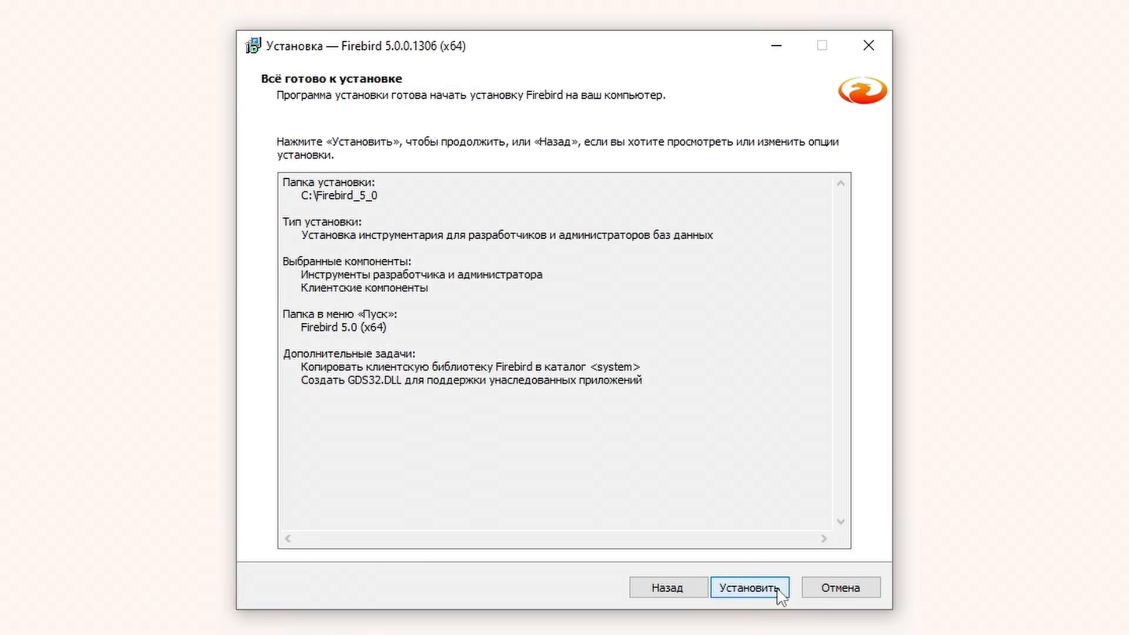
pyautogui.click(782, 594)
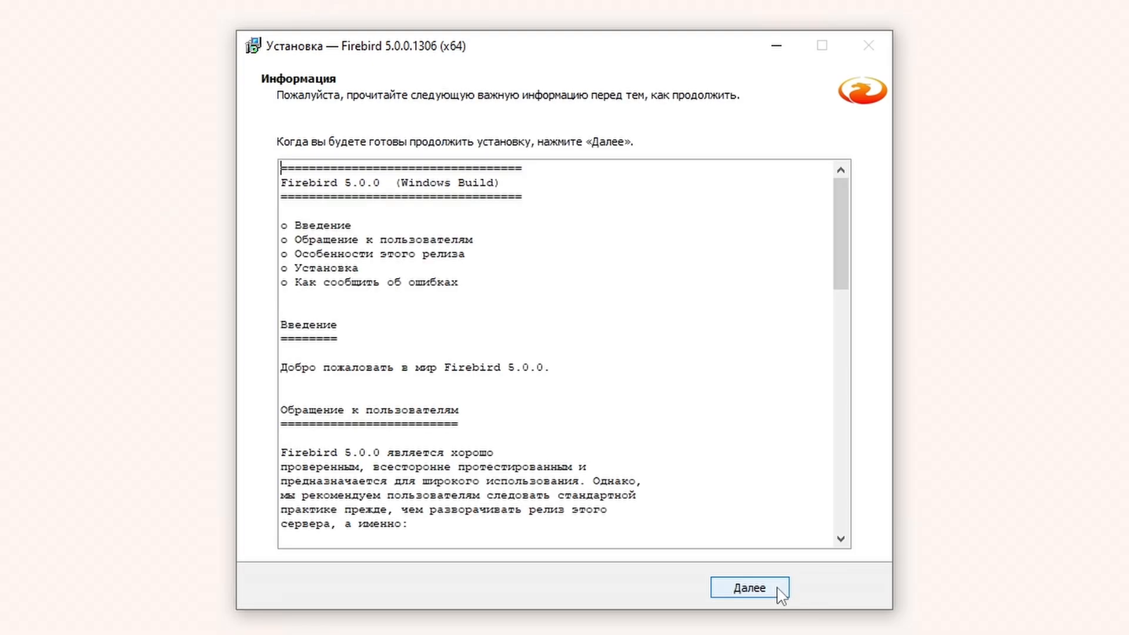
# Step: Finish the installer without showing the after-installation notes
pyautogui.click(750, 588)
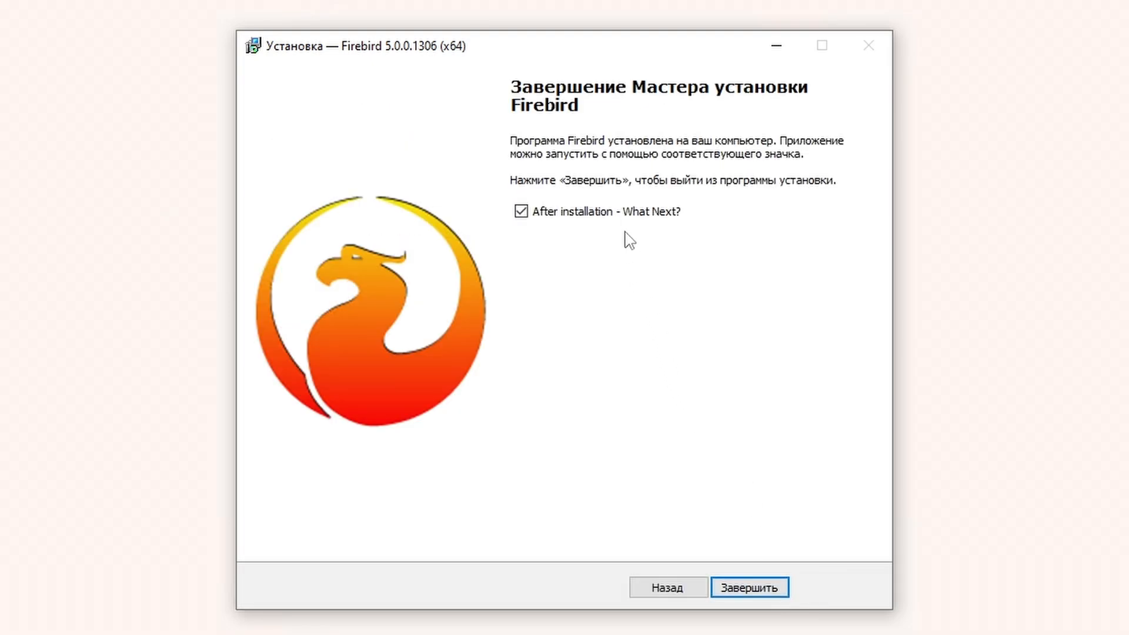
pyautogui.click(625, 217)
pyautogui.click(782, 591)
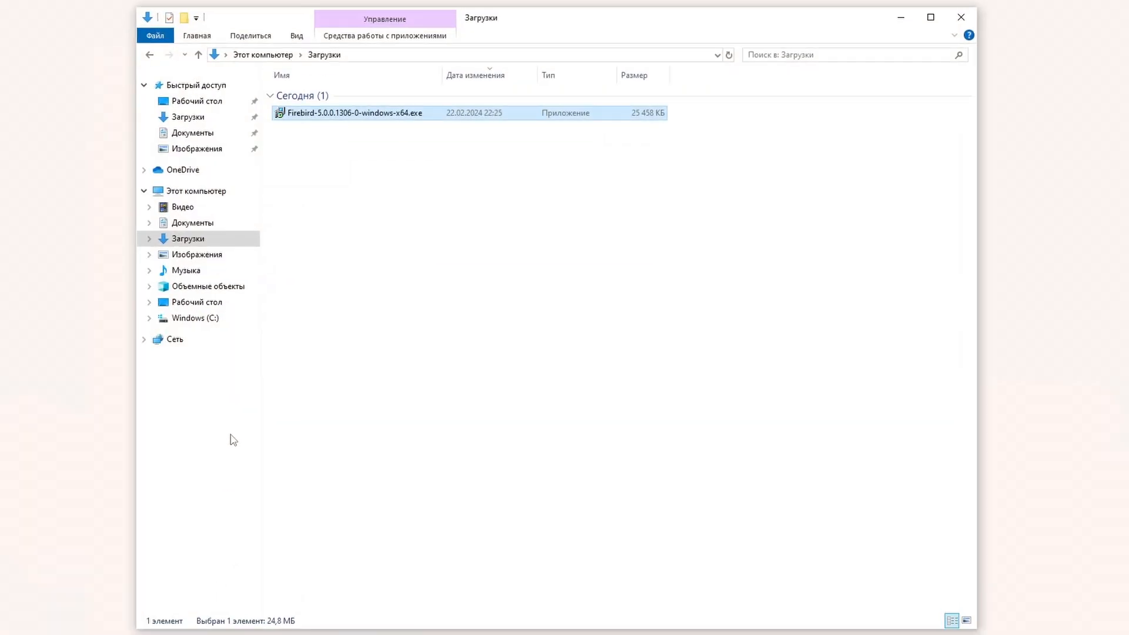
# Step: Launch isql.exe from C:\Firebird_5_0, then return Explorer to the C: drive root
pyautogui.click(206, 322)
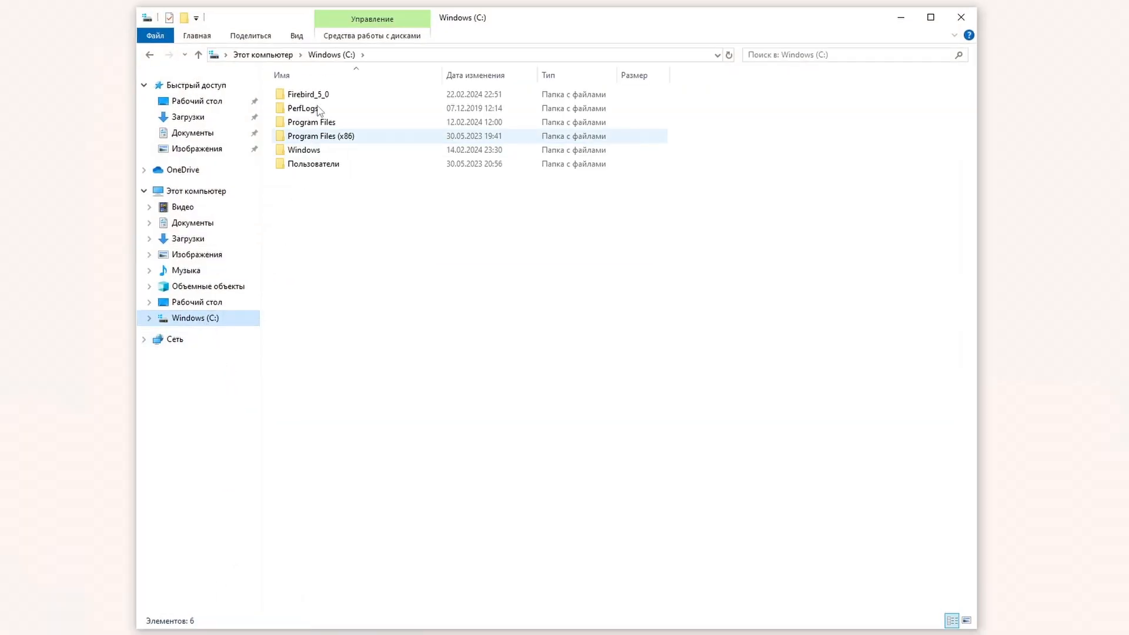
pyautogui.doubleClick(297, 96)
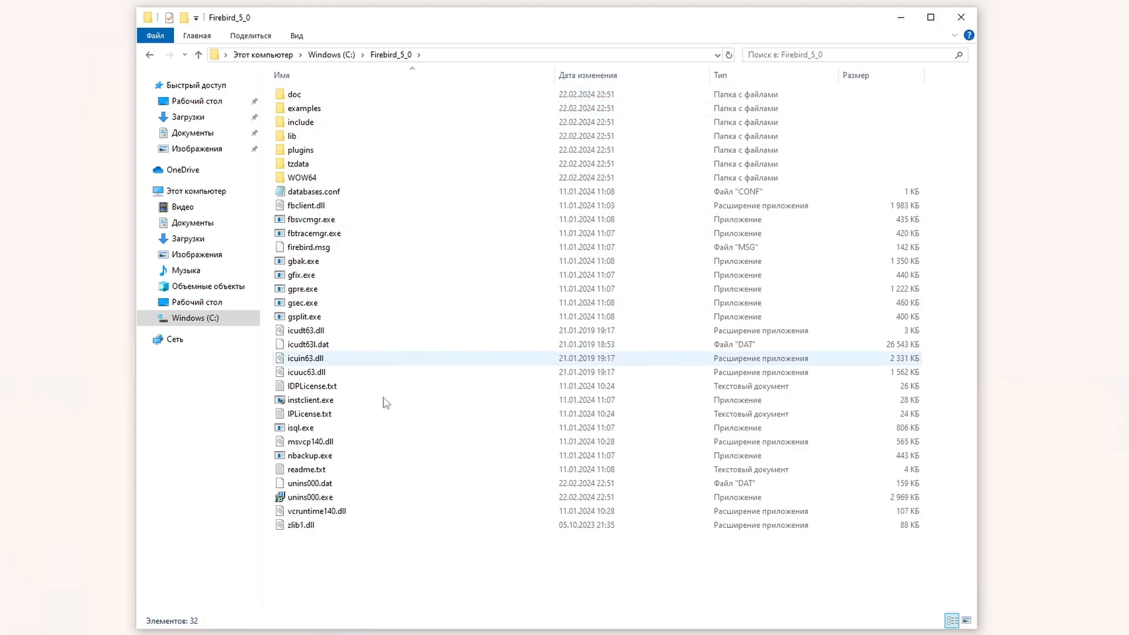
pyautogui.click(358, 433)
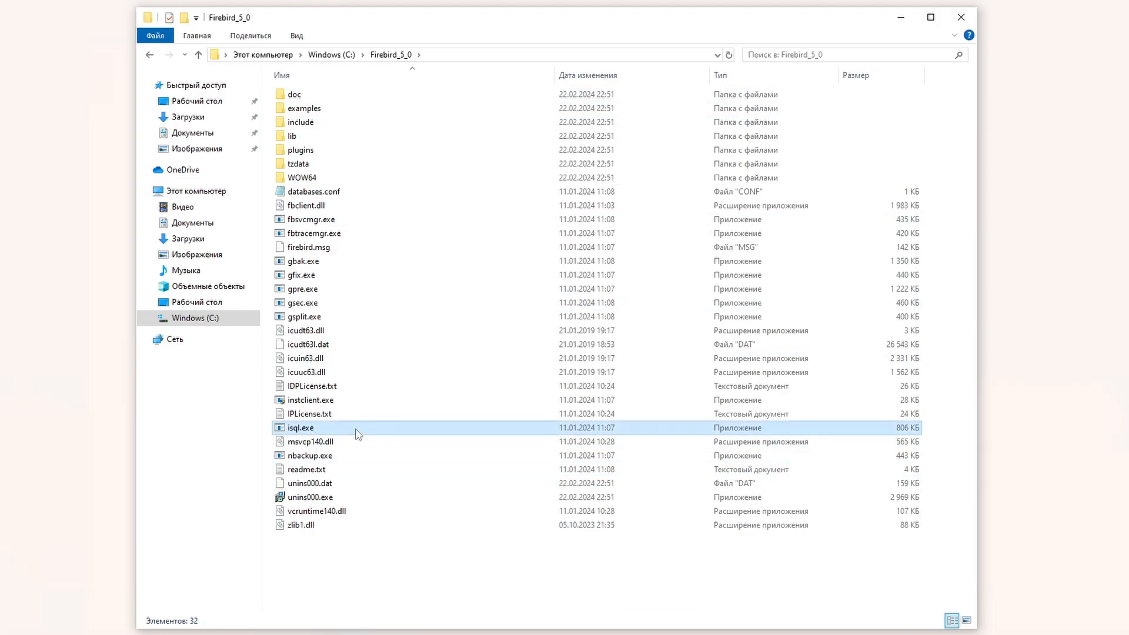
pyautogui.doubleClick(360, 434)
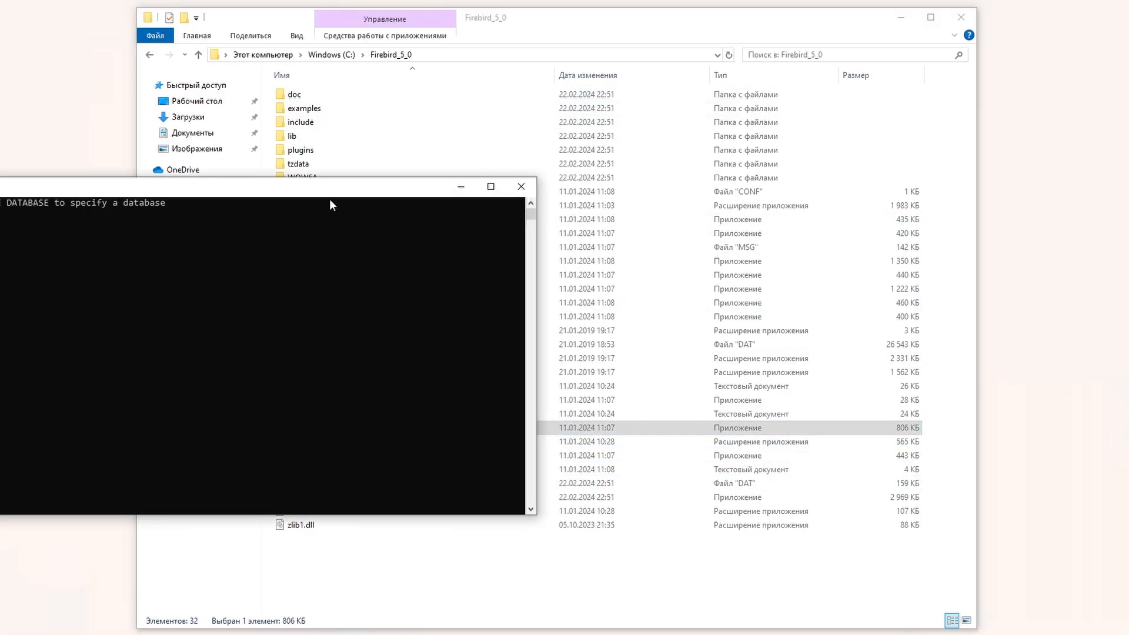
pyautogui.moveTo(462, 173); pyautogui.dragTo(623, 71)
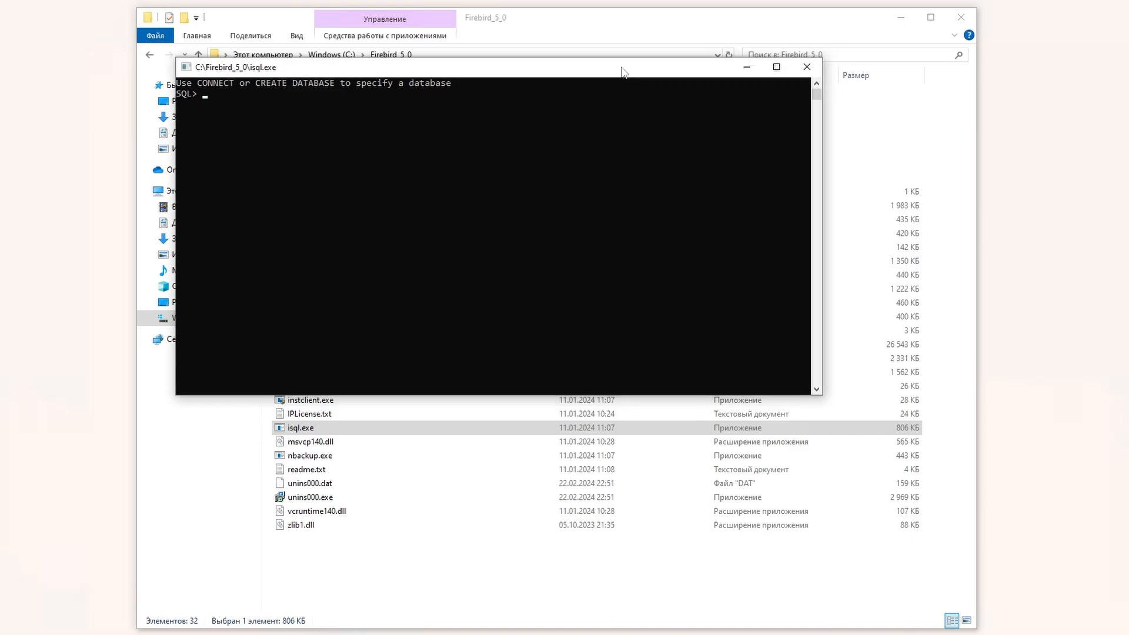
pyautogui.click(247, 423)
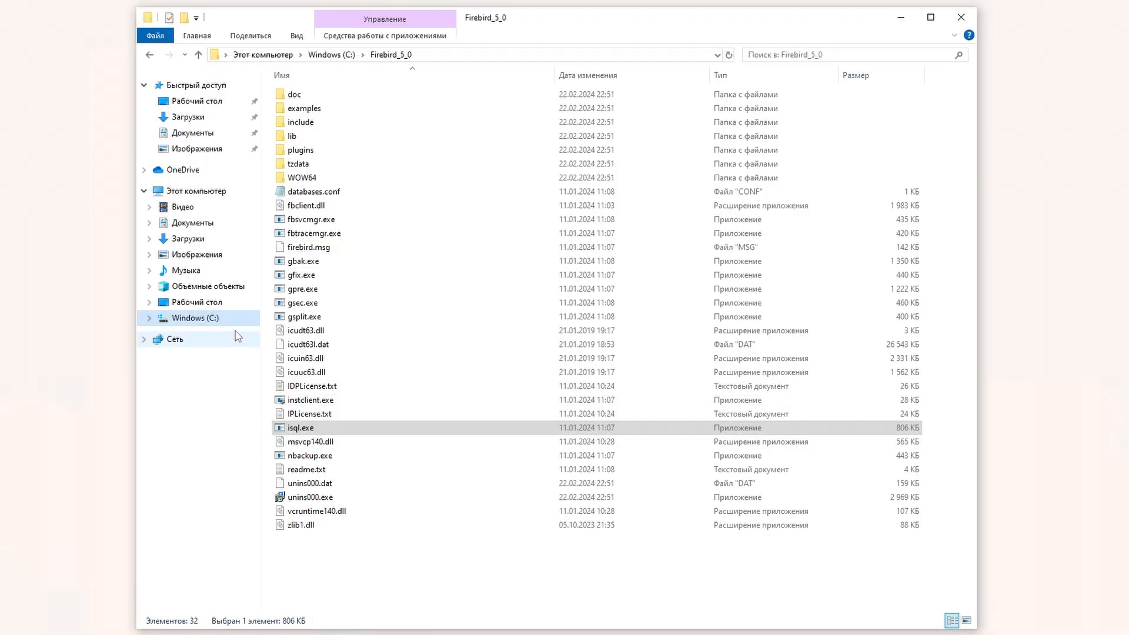
pyautogui.click(232, 322)
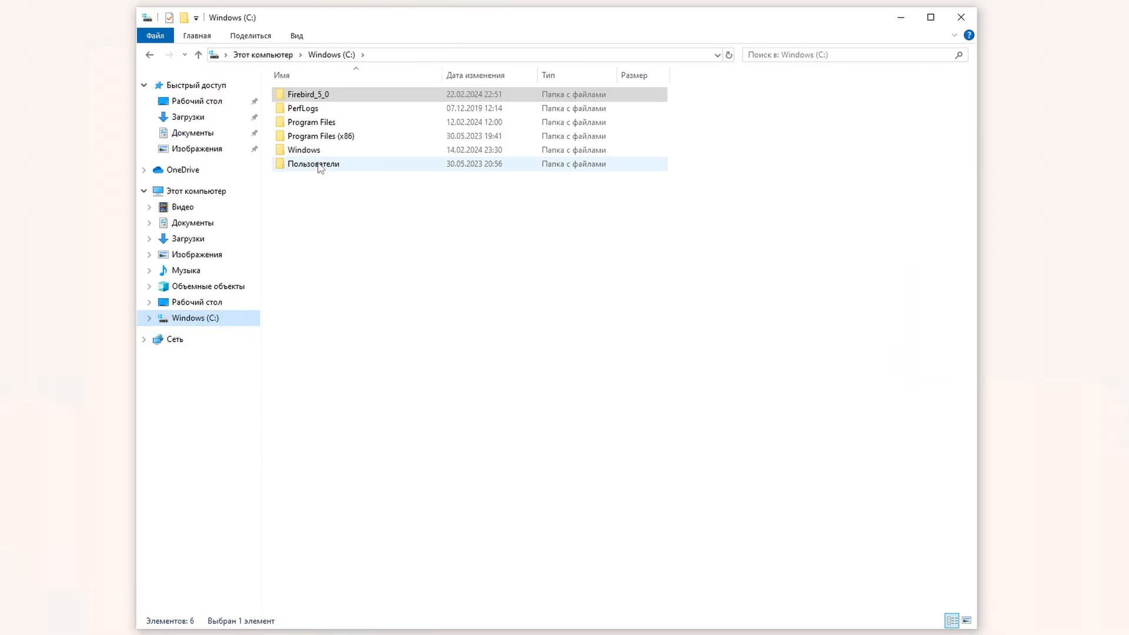
# Step: Open the C:\Windows\System32 folder
pyautogui.click(316, 152)
pyautogui.doubleClick(316, 152)
pyautogui.scroll(-10, 383, 250)
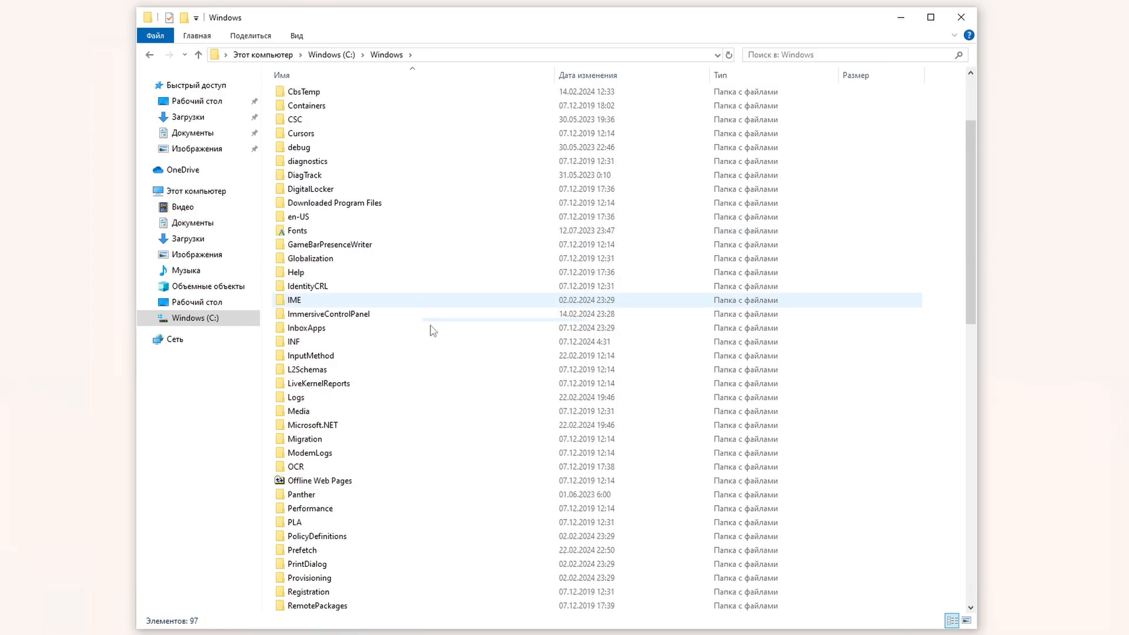
pyautogui.scroll(-1, 376, 529)
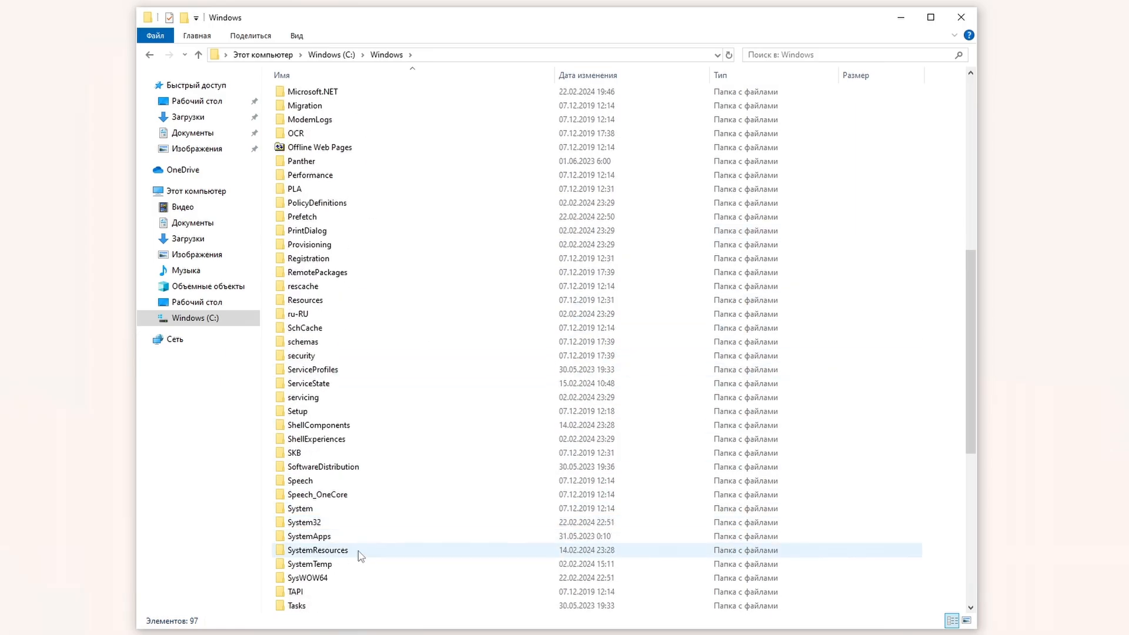
pyautogui.doubleClick(345, 525)
# Step: Search for FBCLIENT.DLL and show its Properties on the Подробно tab
pyautogui.hotkey('ctrl', 'f')
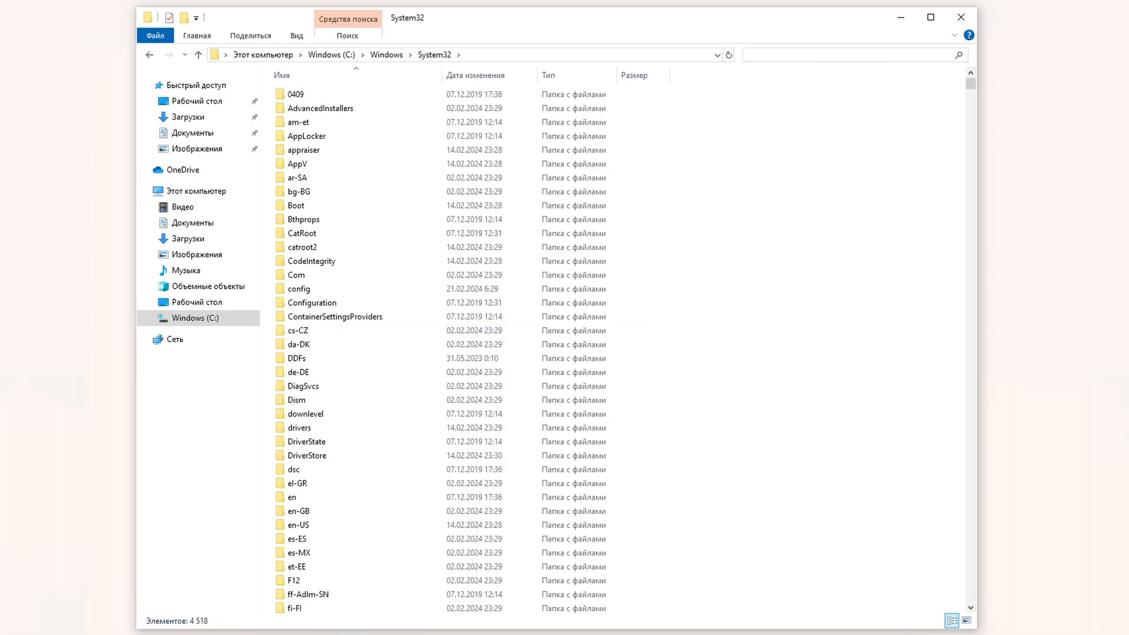
pyautogui.write('fbcli')
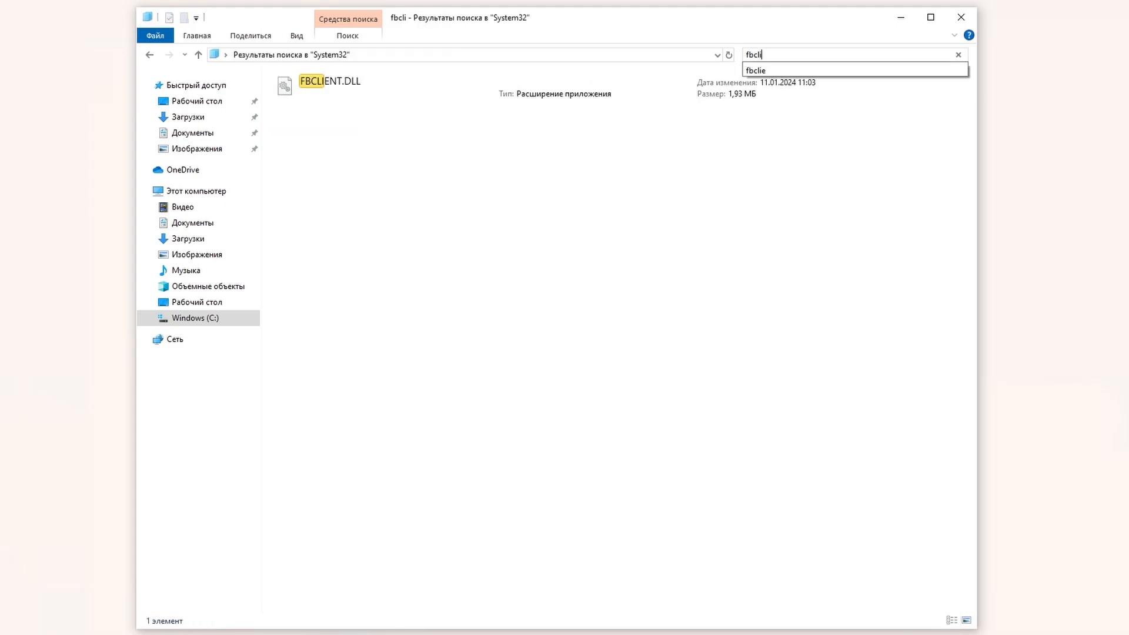
pyautogui.click(433, 93)
pyautogui.rightClick(433, 94)
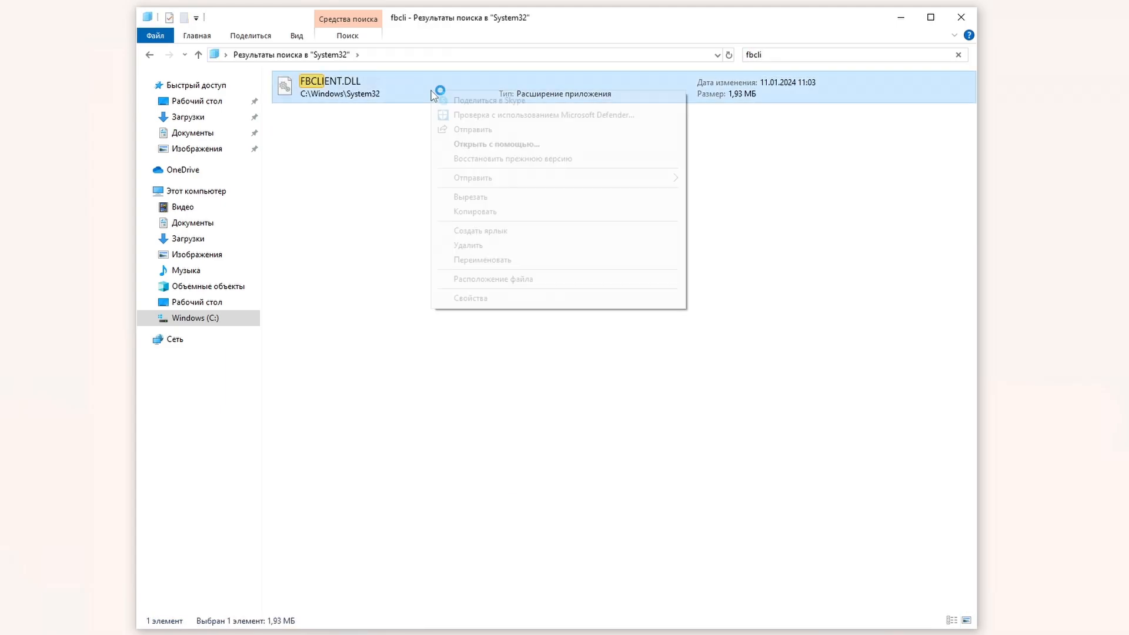
pyautogui.click(517, 297)
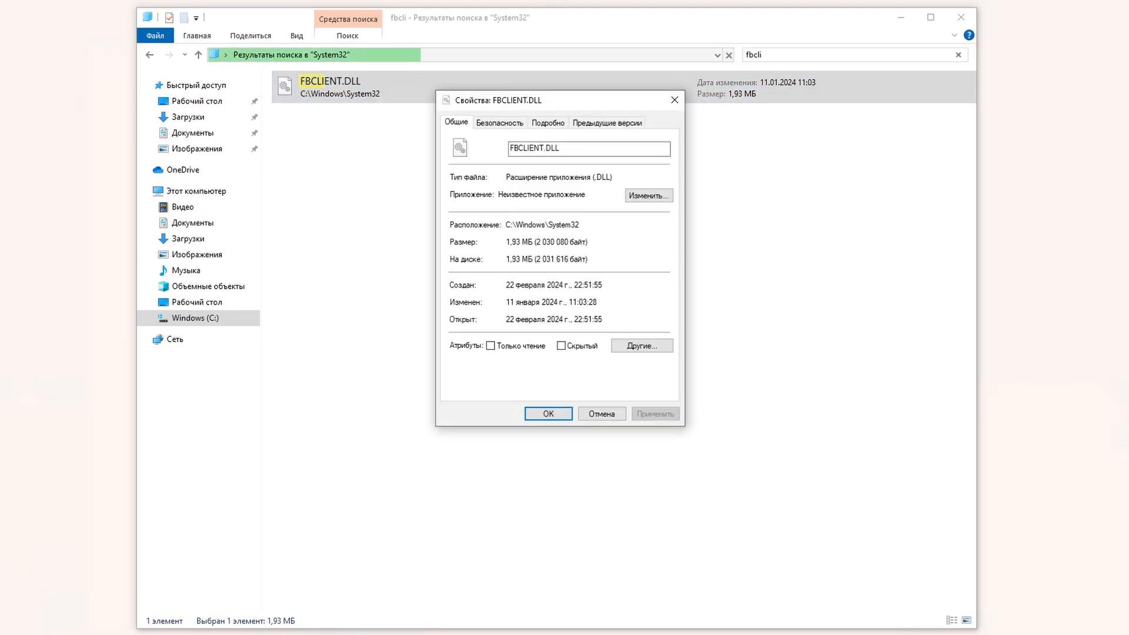
pyautogui.moveTo(635, 99); pyautogui.dragTo(290, 236)
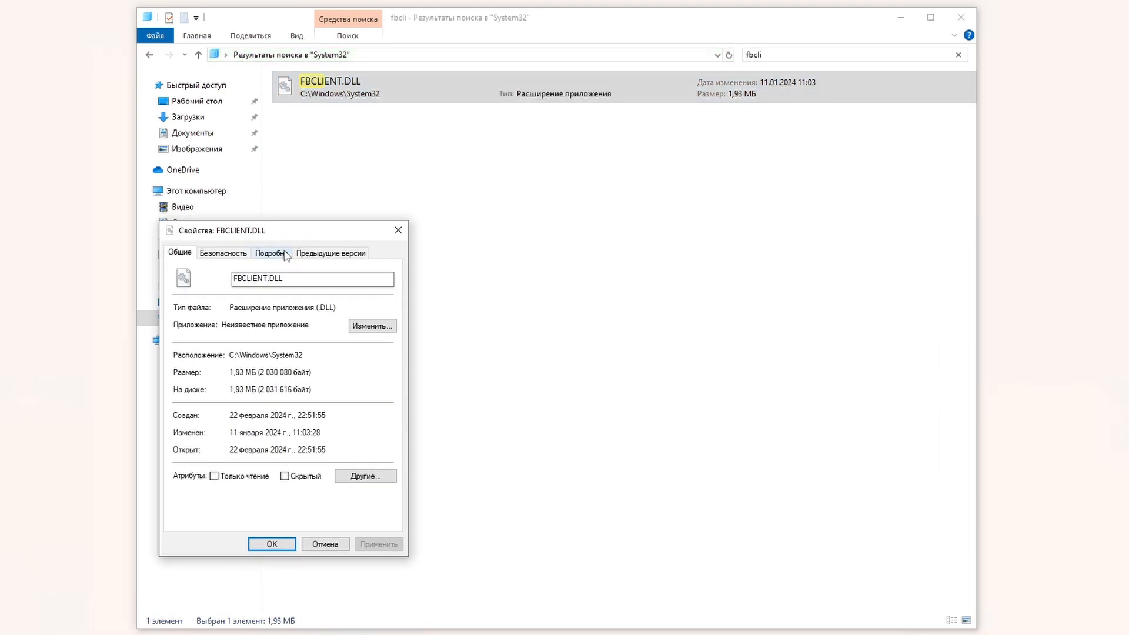
pyautogui.click(285, 253)
# Step: Search for GDS32.DLL and show its Подробно details beside FBCLIENT.DLL's
pyautogui.click(776, 56)
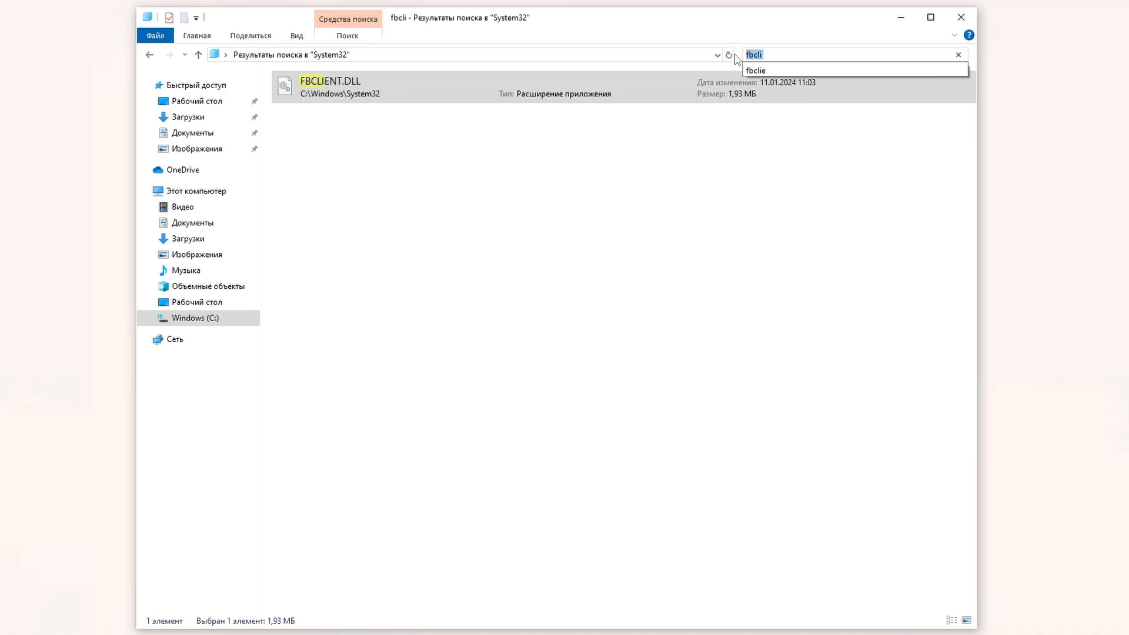
pyautogui.write('gds32')
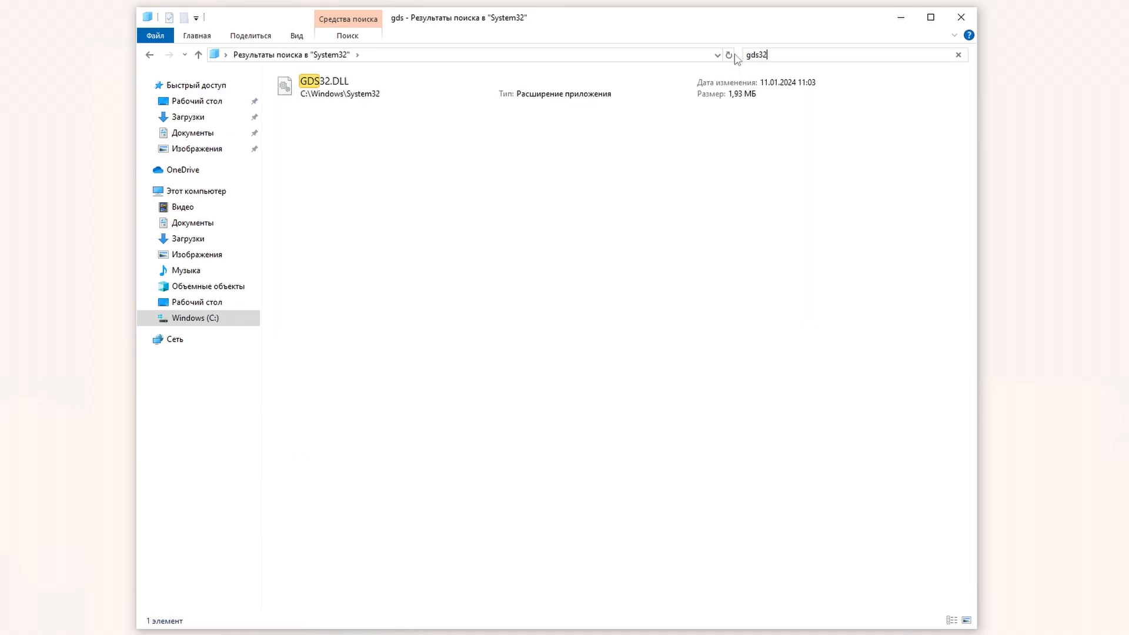
pyautogui.click(483, 91)
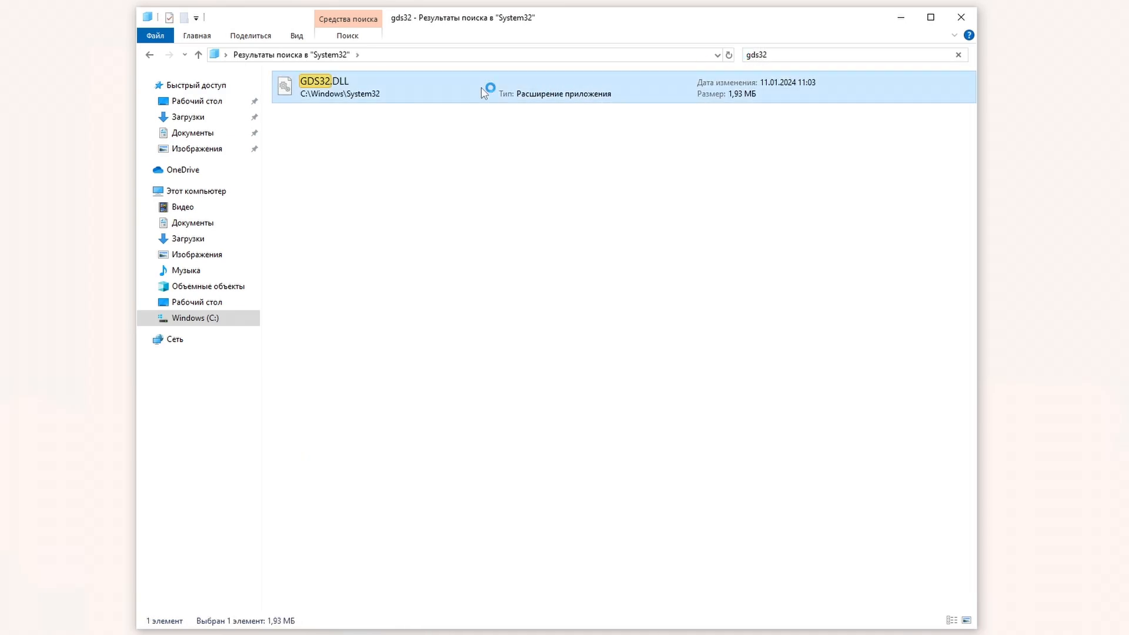
pyautogui.rightClick(483, 91)
pyautogui.click(549, 298)
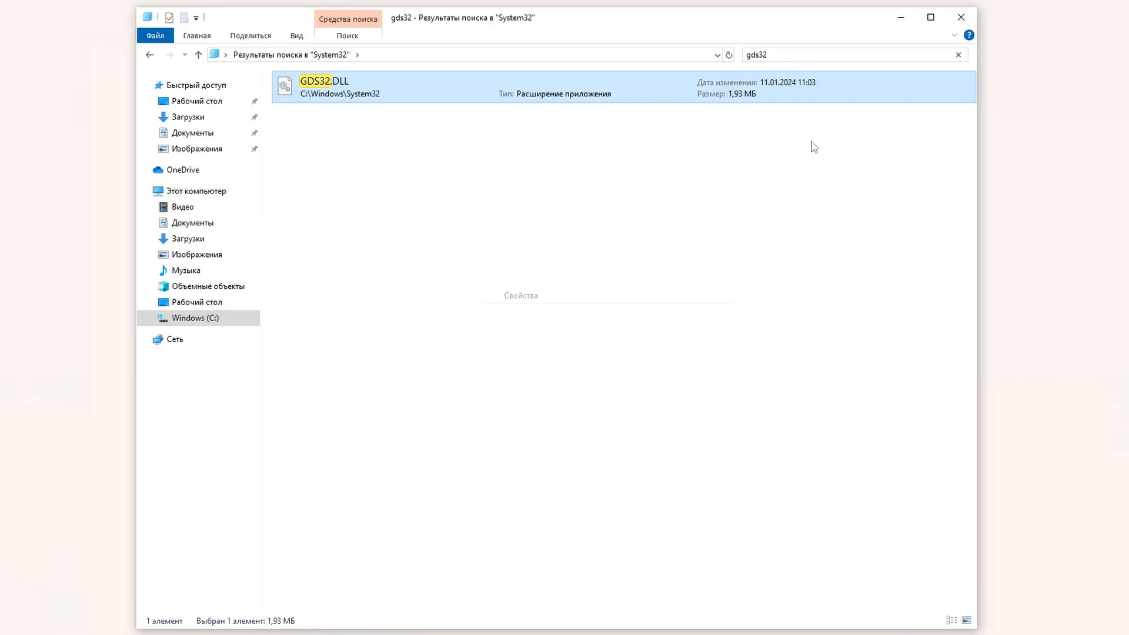
pyautogui.click(902, 17)
pyautogui.moveTo(637, 103); pyautogui.dragTo(574, 238)
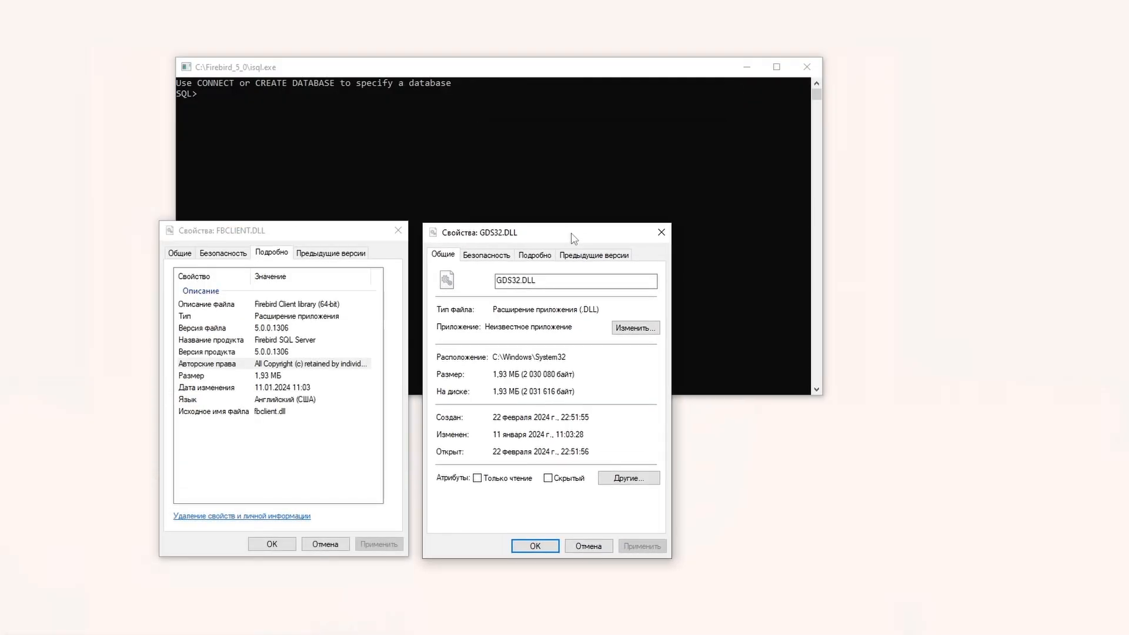
pyautogui.click(544, 256)
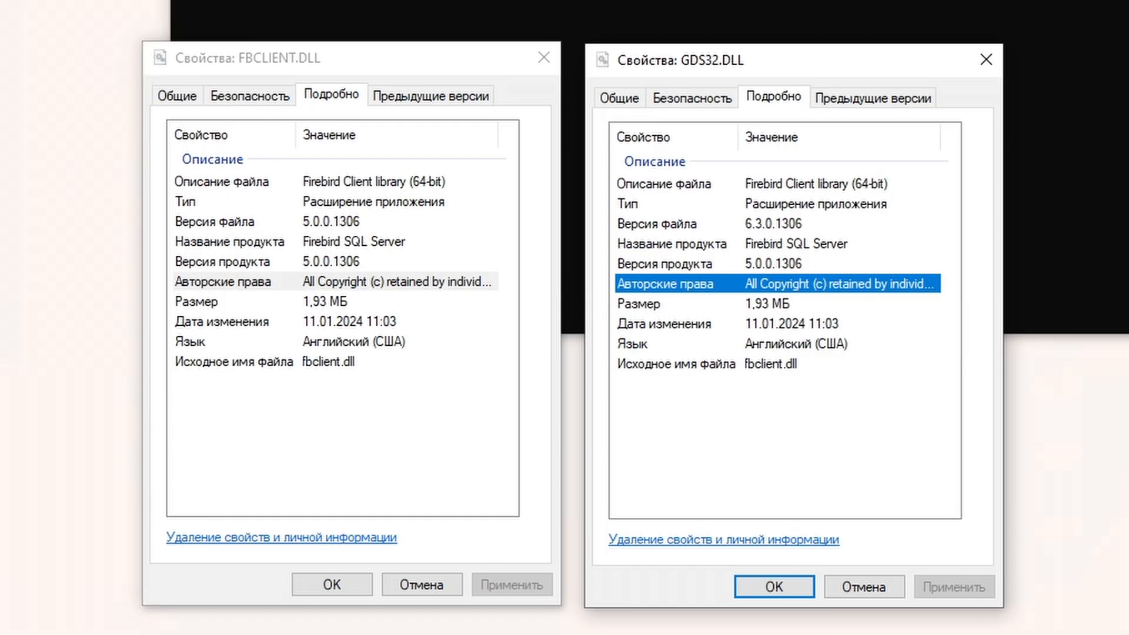
pyautogui.click(808, 222)
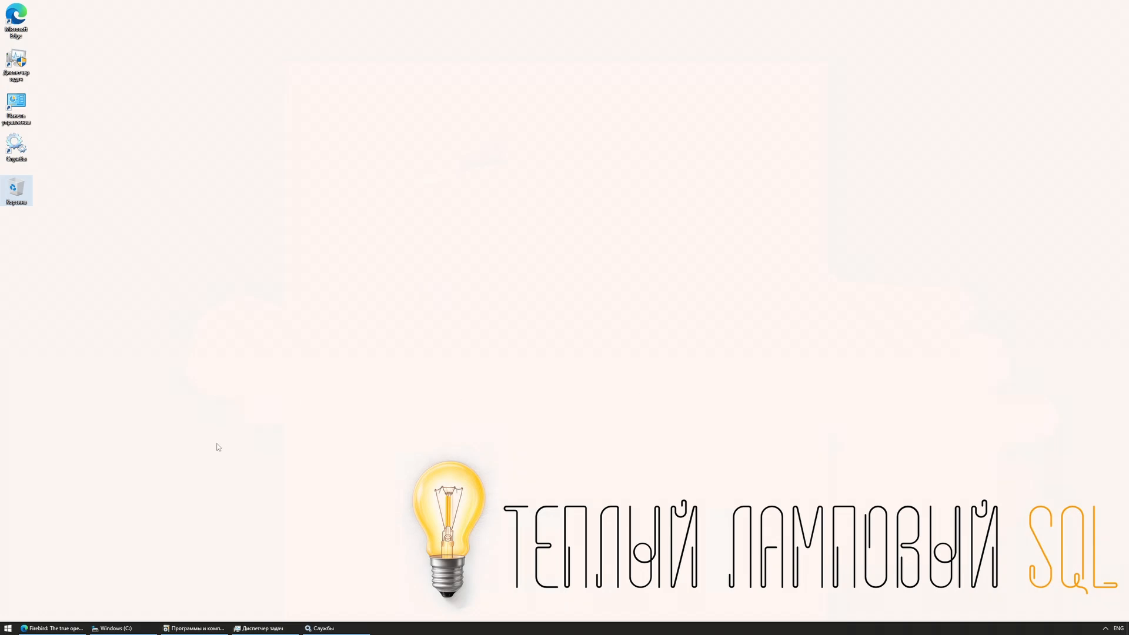
# Step: Download the Windows x64 zip kit from firebirdsql.org's Firebird 5.0 downloads page
pyautogui.click(83, 630)
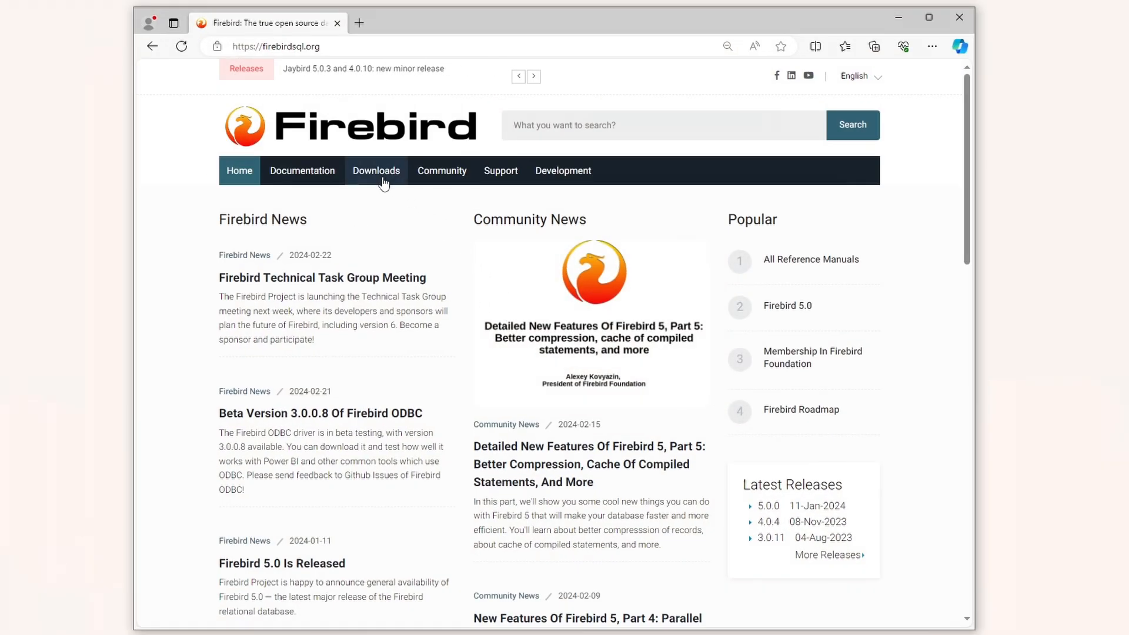
pyautogui.click(383, 178)
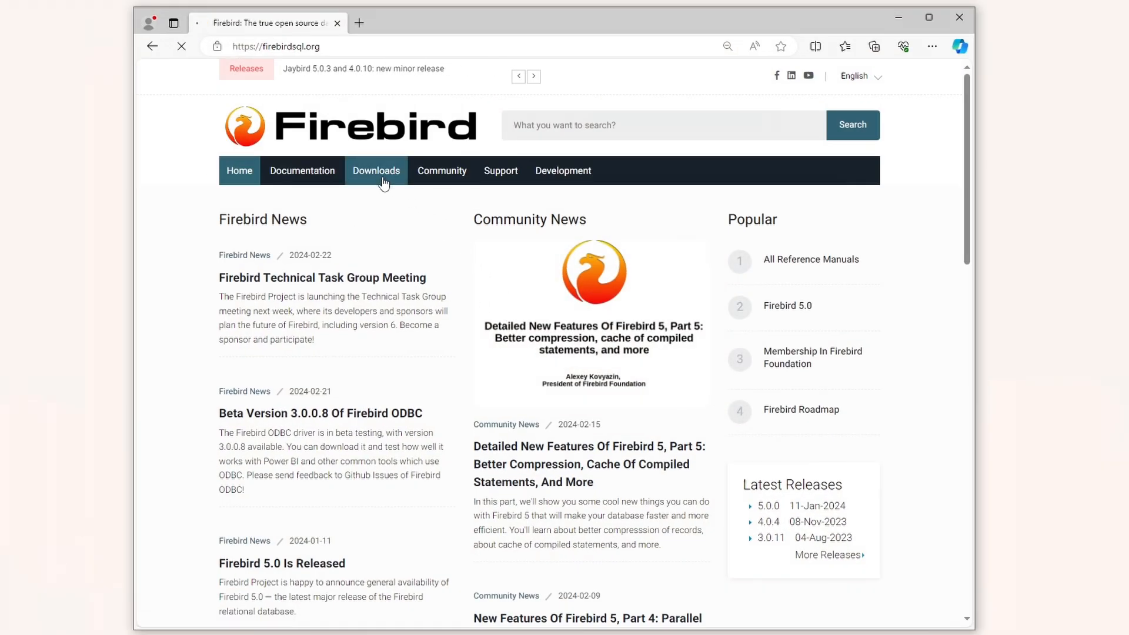
pyautogui.click(318, 289)
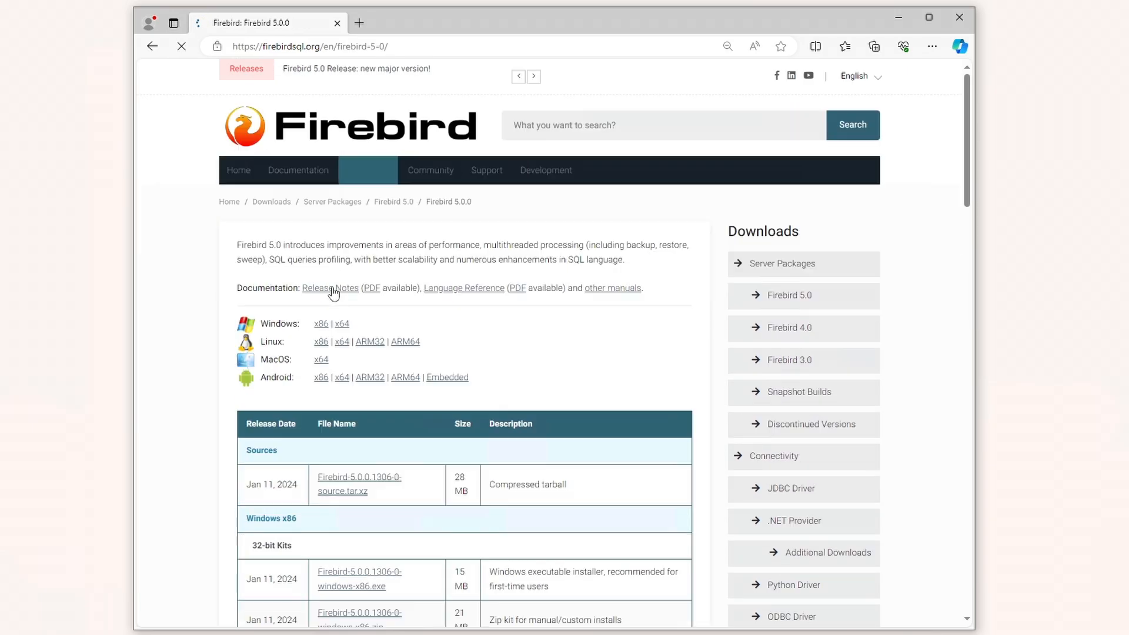
pyautogui.click(345, 325)
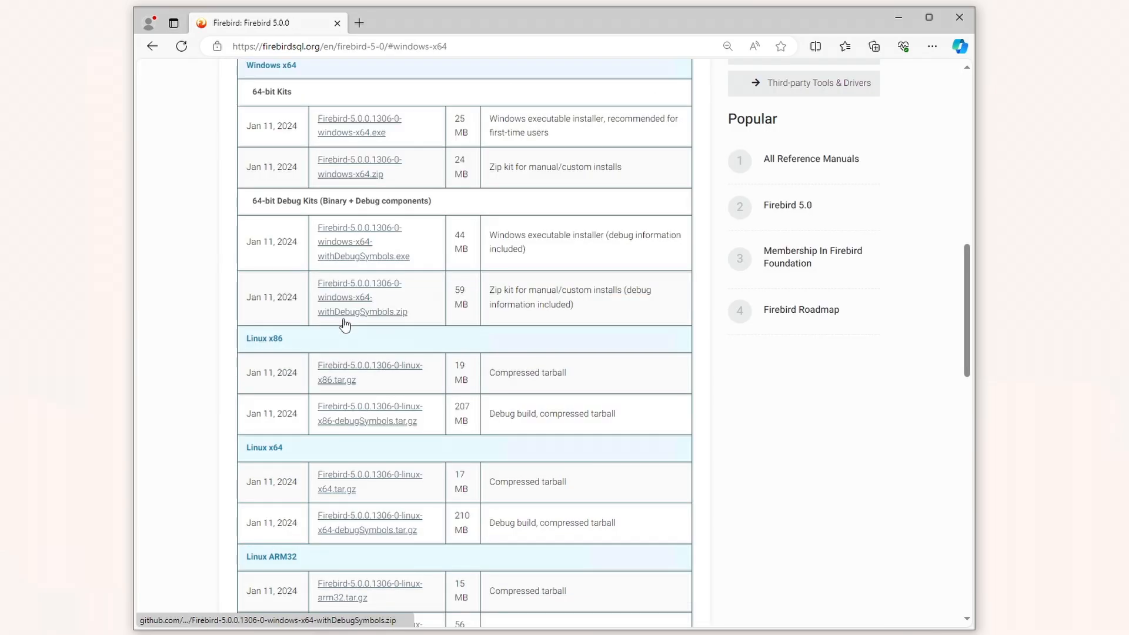
pyautogui.click(343, 173)
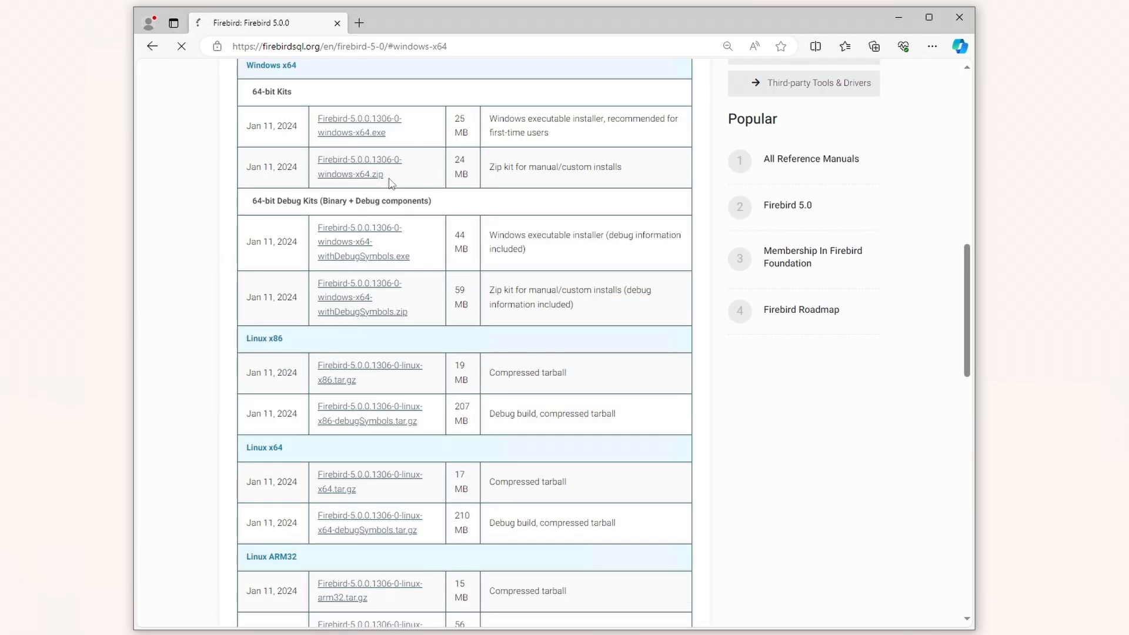
pyautogui.click(902, 16)
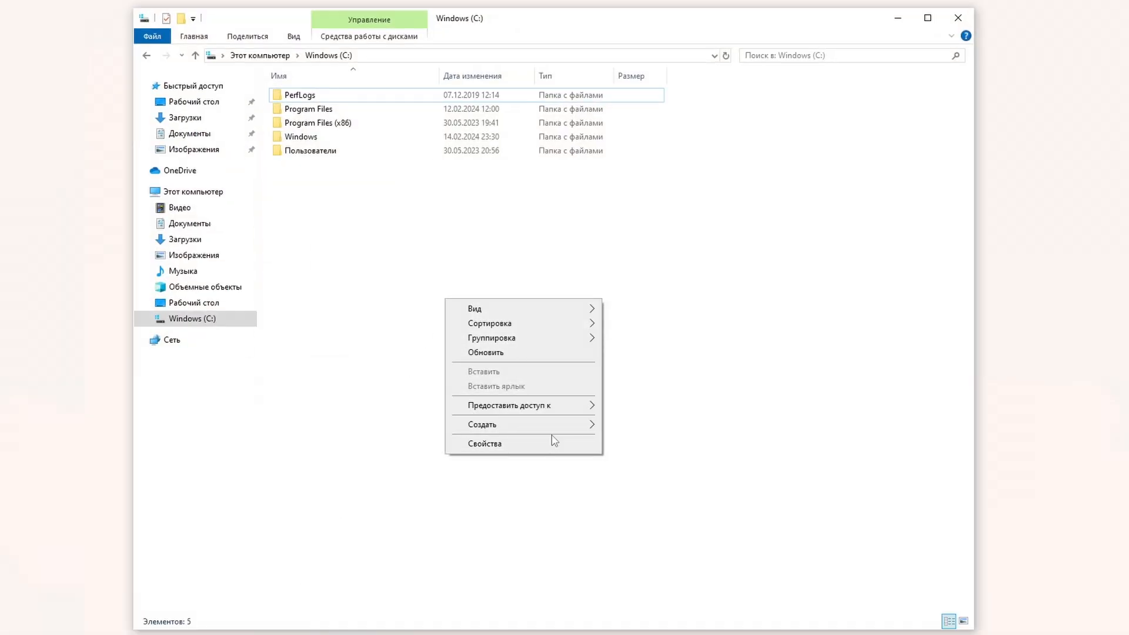
# Step: Create a new folder named Firebird50 on drive C:
pyautogui.moveTo(583, 424)
pyautogui.click(638, 425)
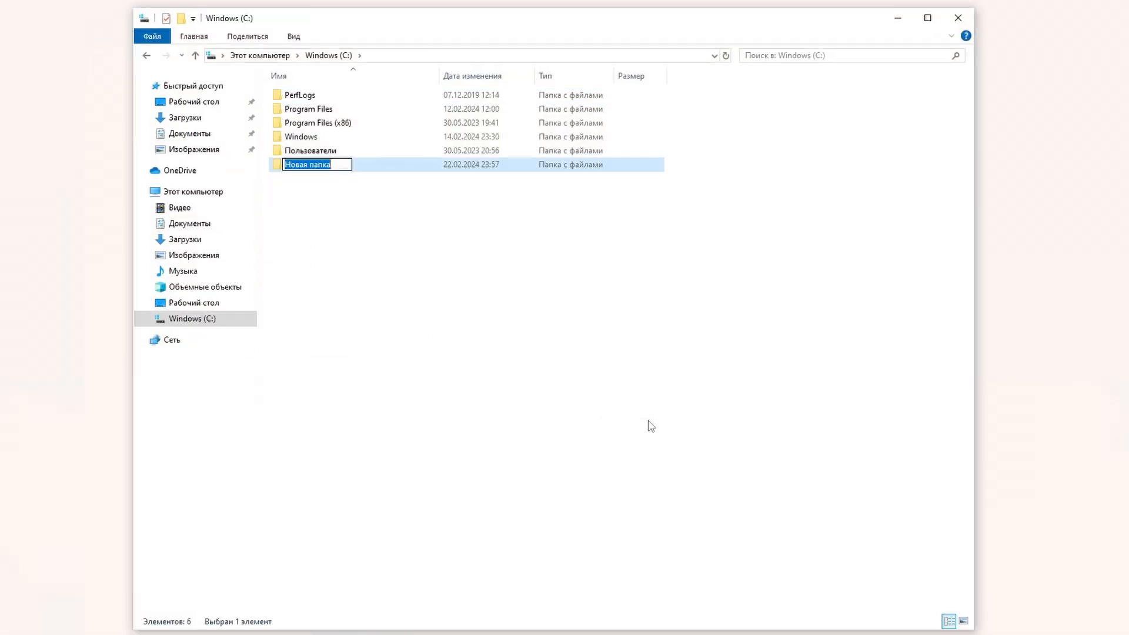
pyautogui.write('Firebi')
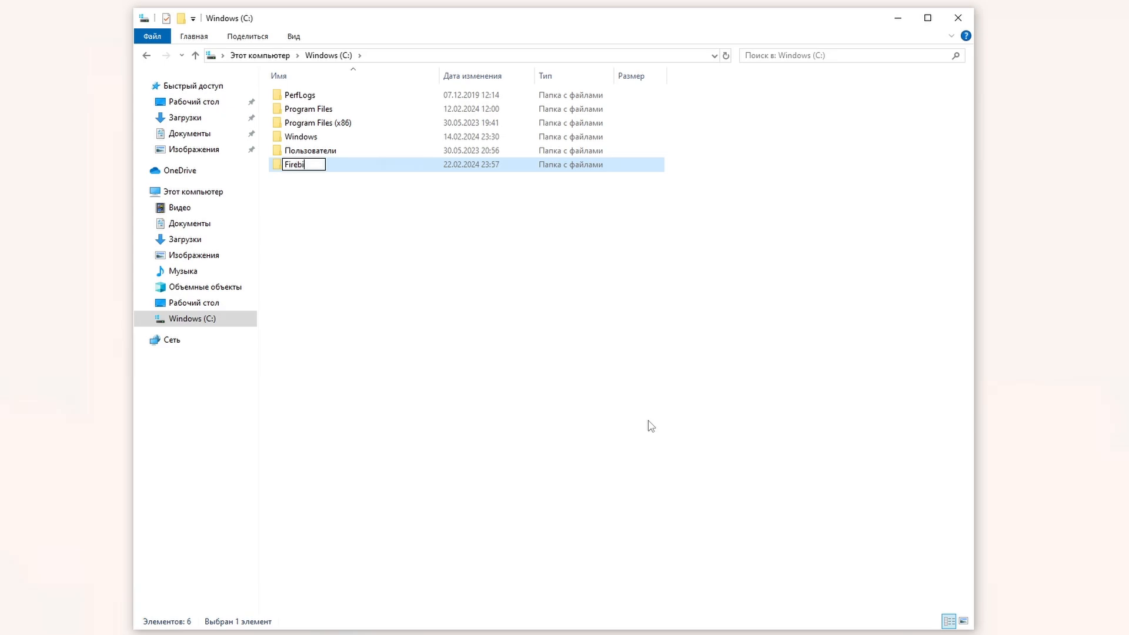
pyautogui.write('rd50')
pyautogui.press('Return')
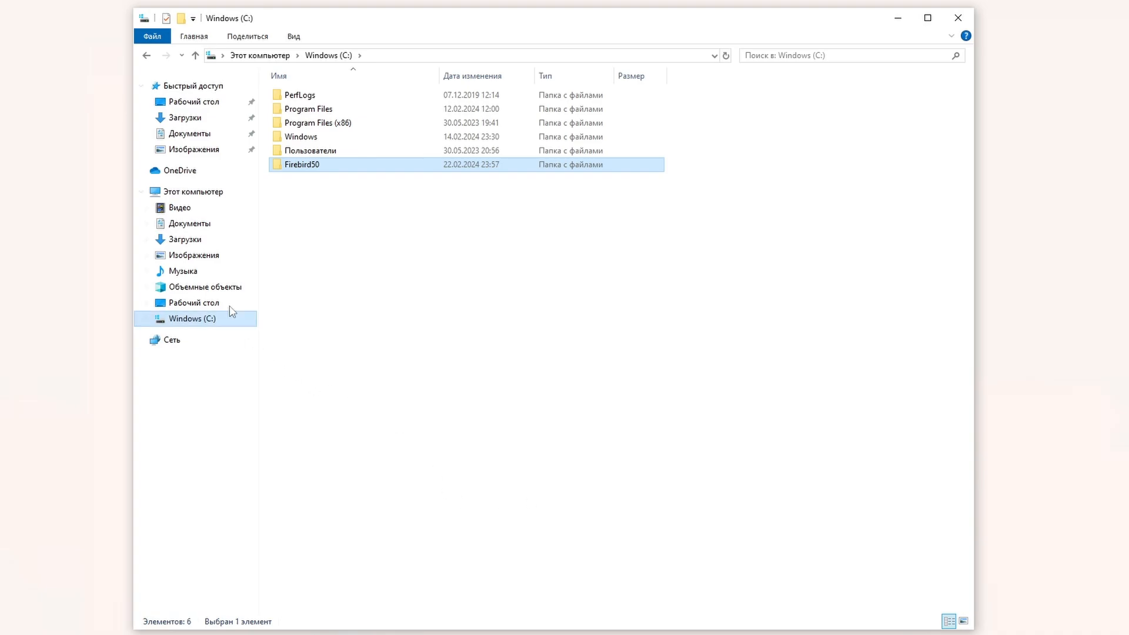
# Step: Copy all 47 items from the downloaded Firebird zip into C:\Firebird50
pyautogui.click(203, 240)
pyautogui.doubleClick(371, 114)
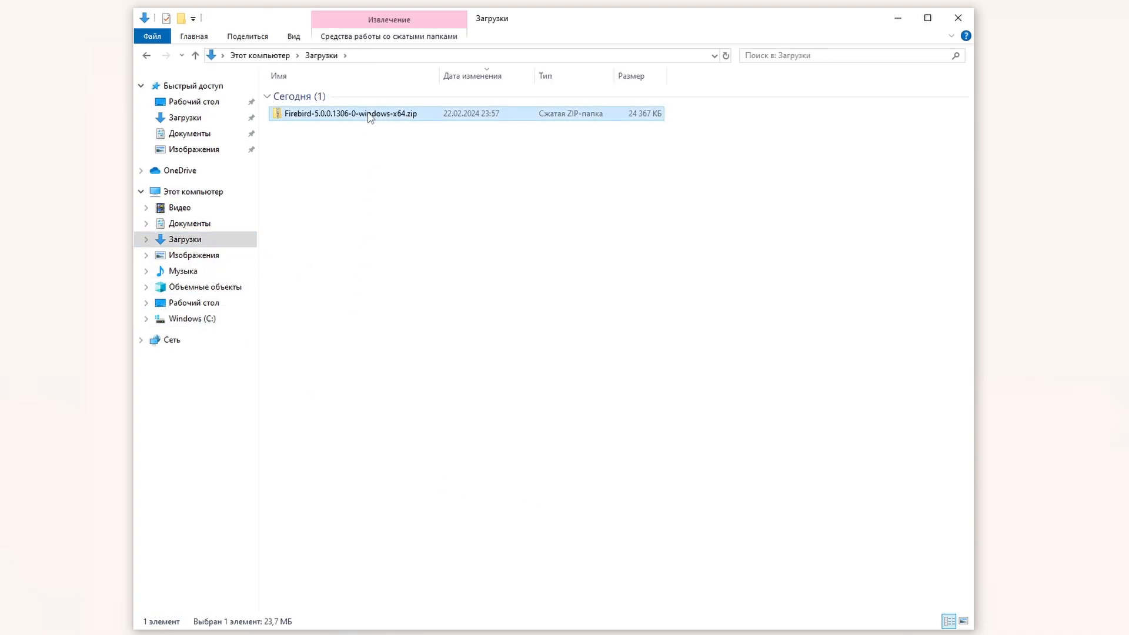
pyautogui.click(552, 401)
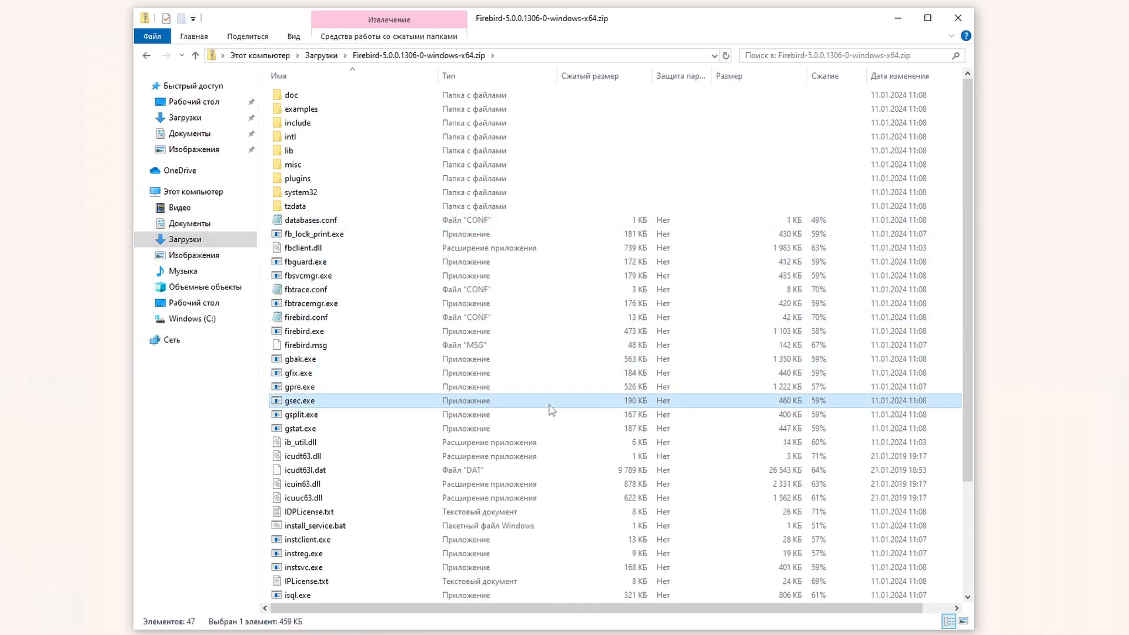
pyautogui.hotkey('ctrl', 'a')
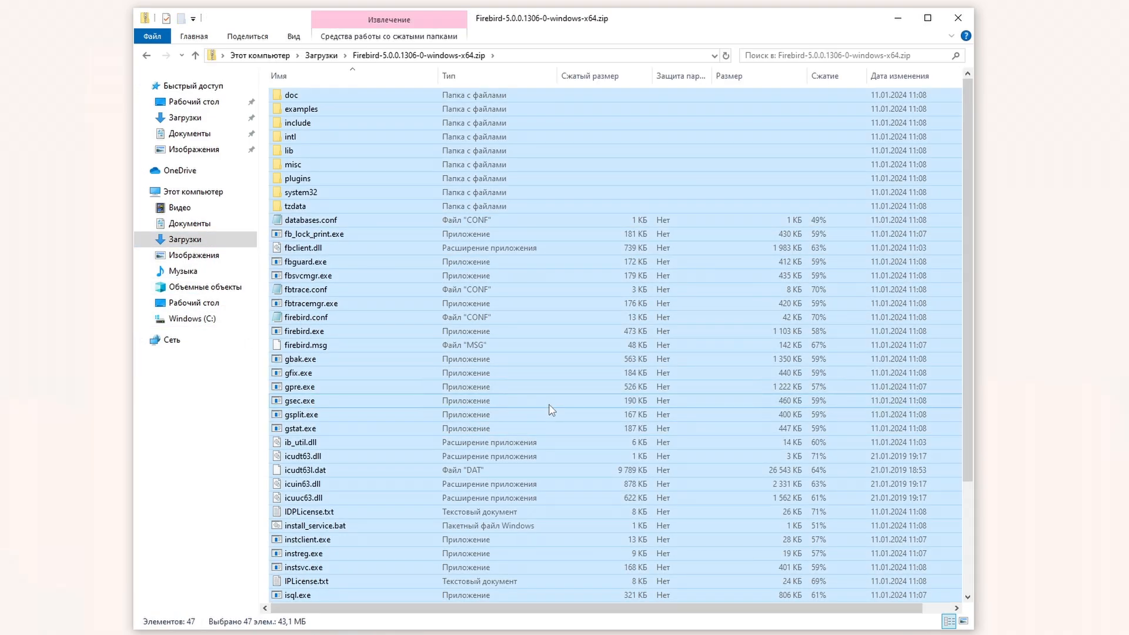
pyautogui.click(189, 319)
pyautogui.doubleClick(301, 95)
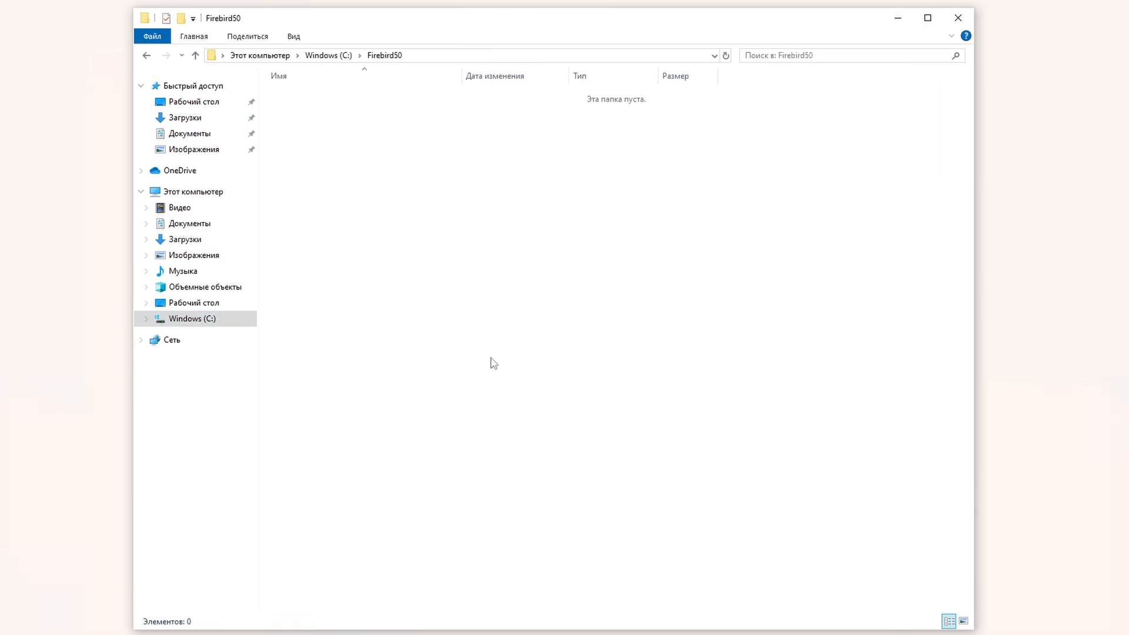
pyautogui.hotkey('ctrl', 'v')
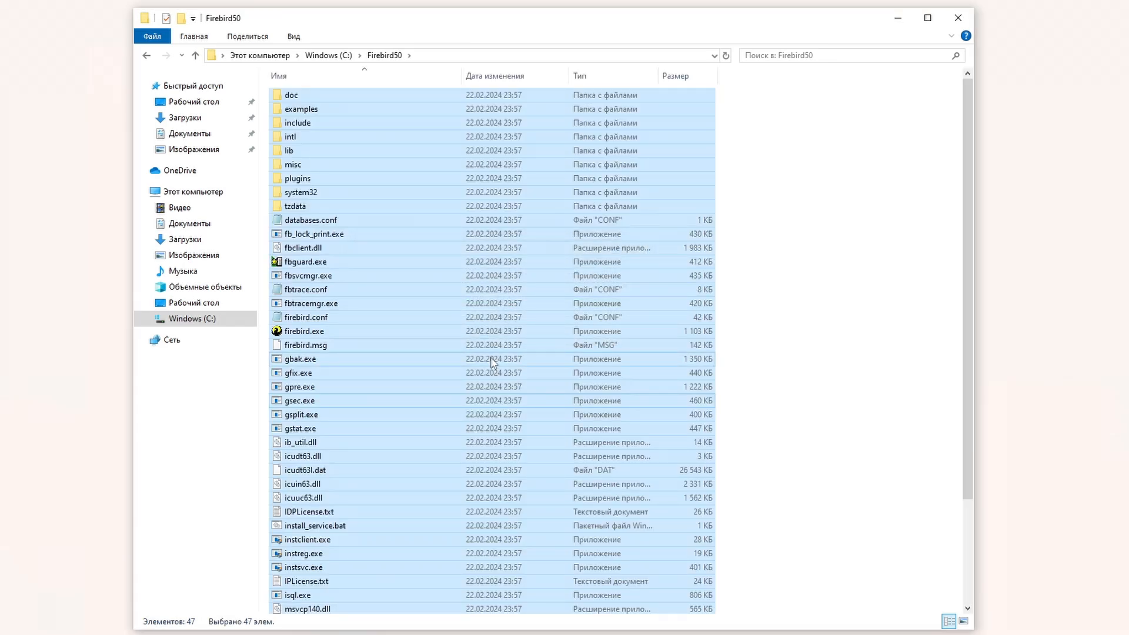
pyautogui.click(776, 355)
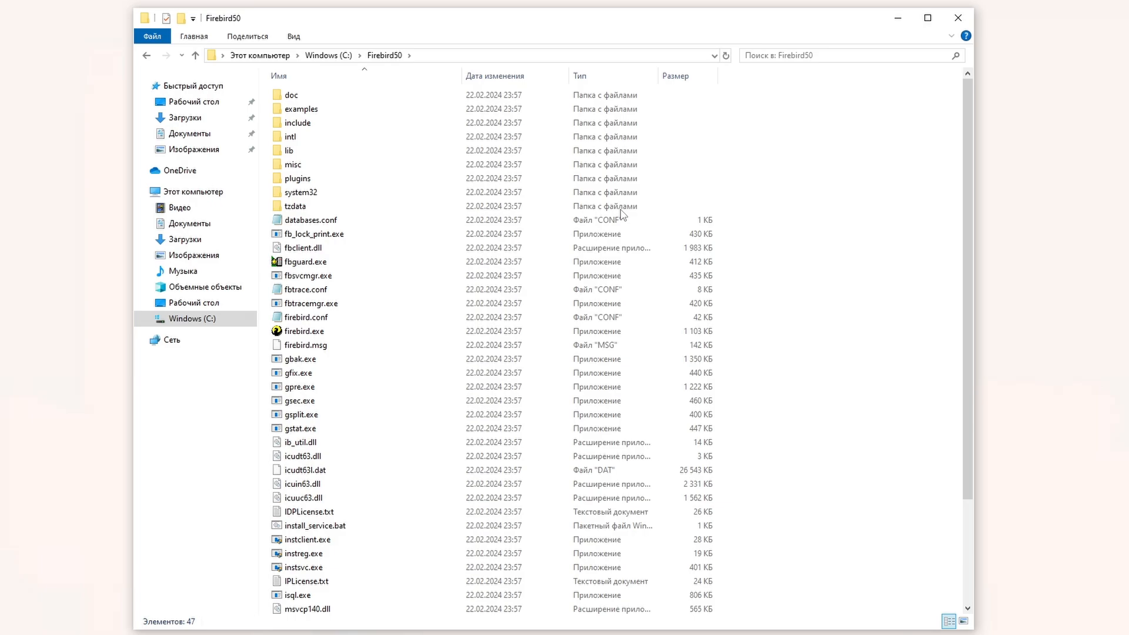
# Step: Open a command prompt in C:\Firebird50 and run install_service.bat
pyautogui.click(500, 57)
pyautogui.write('cmd')
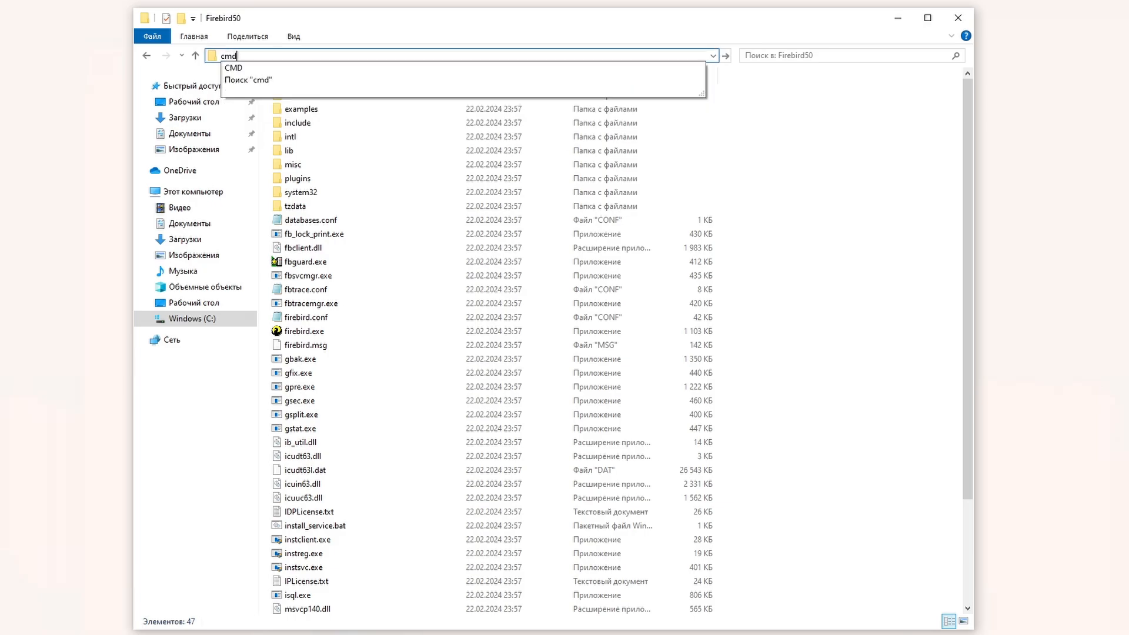
pyautogui.press('Return')
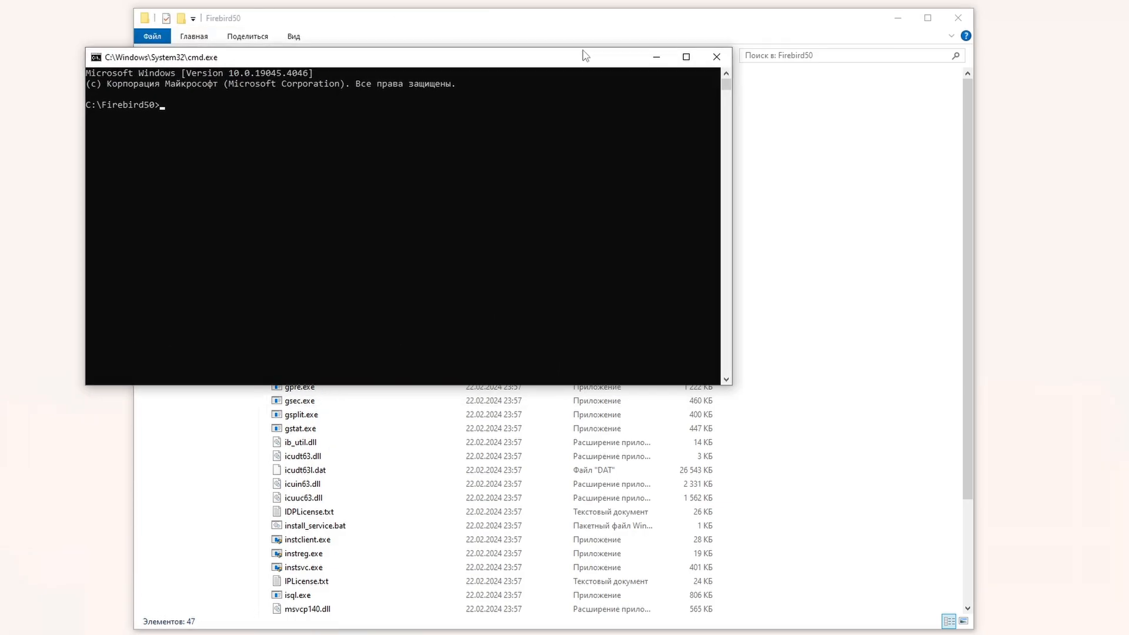
pyautogui.write('inst')
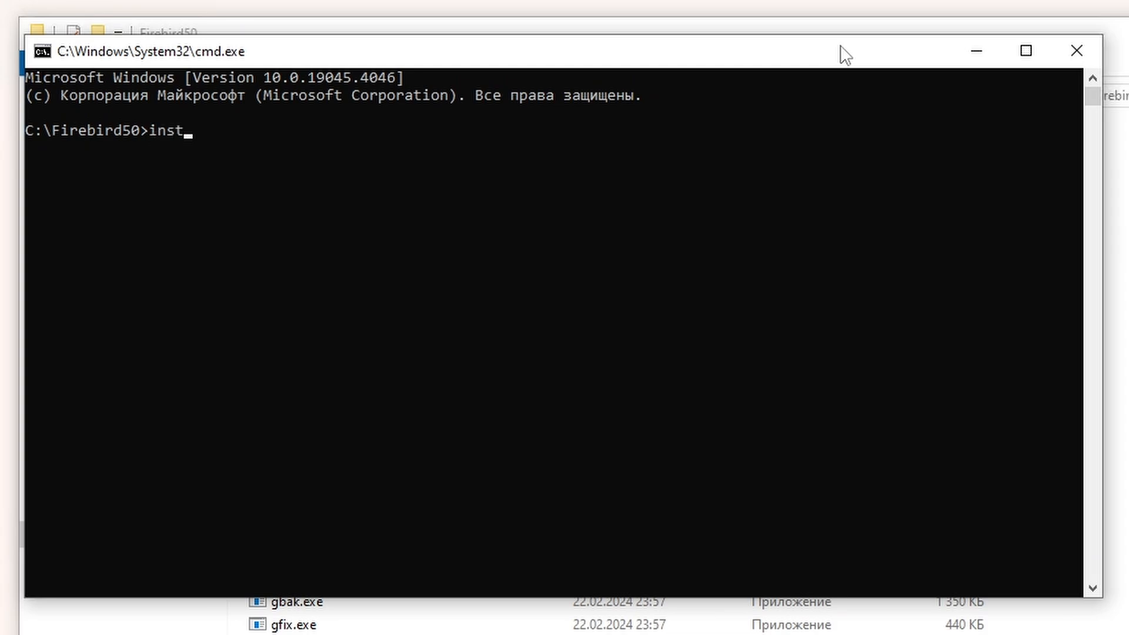
pyautogui.press('Tab')
pyautogui.press('Return')
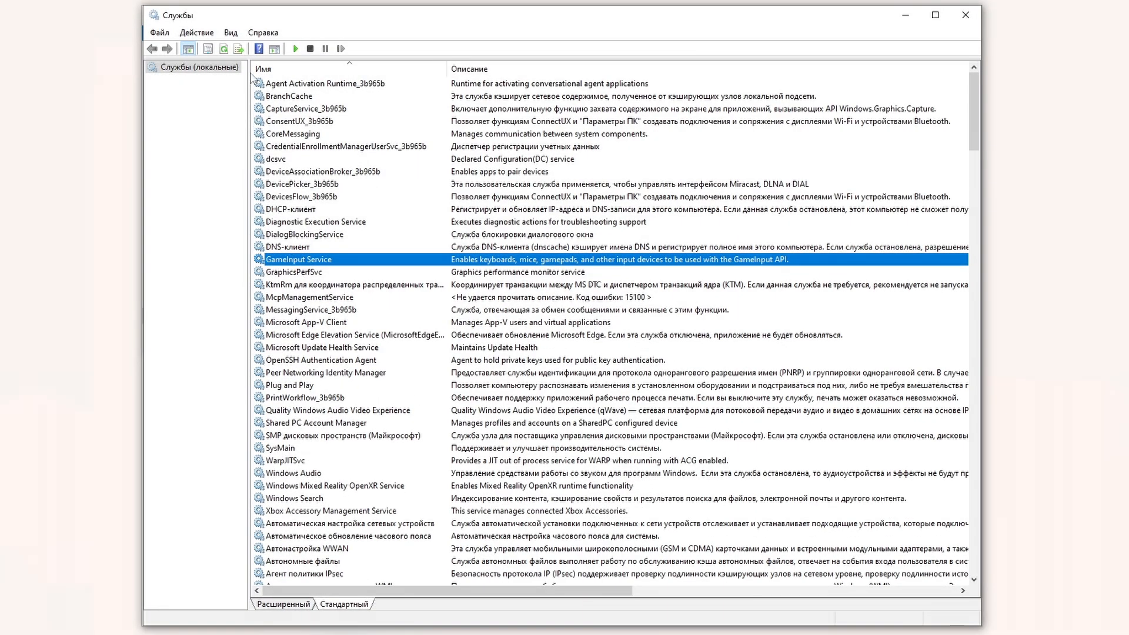
# Step: Check the new Firebird Server - DefaultInstance service in the Services list
pyautogui.click(224, 48)
pyautogui.click(352, 262)
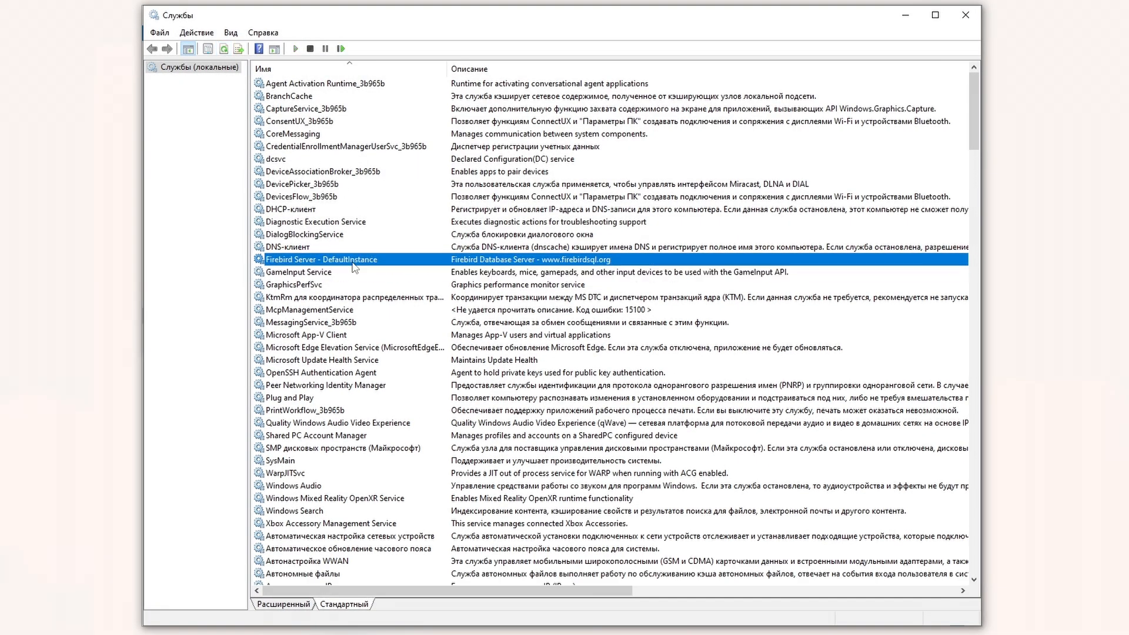
pyautogui.doubleClick(355, 264)
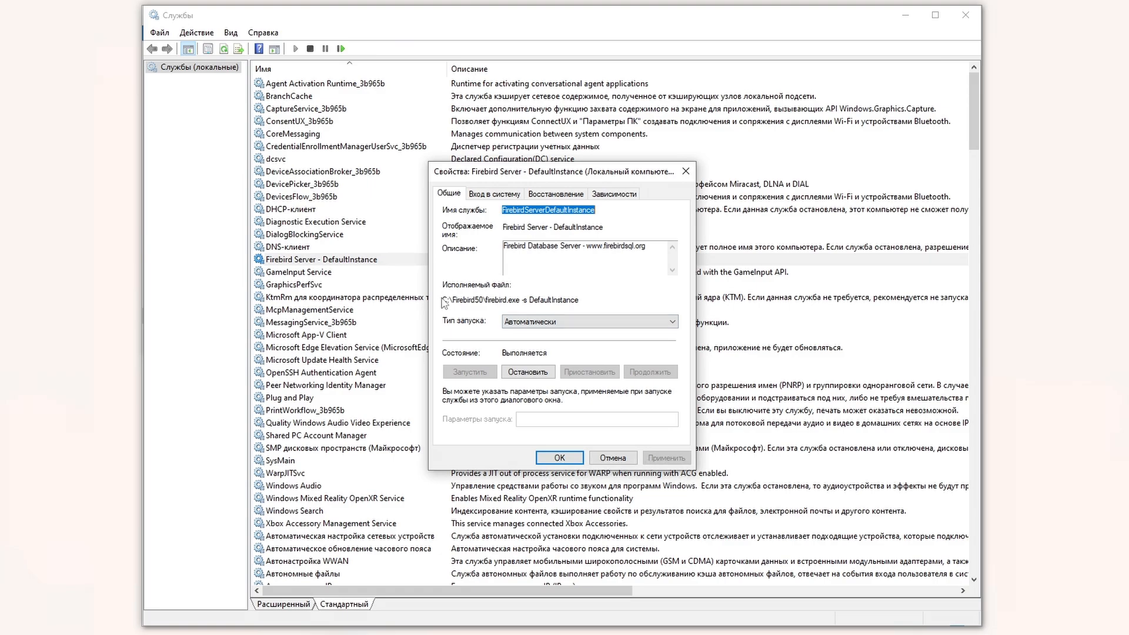
pyautogui.click(616, 458)
pyautogui.click(915, 15)
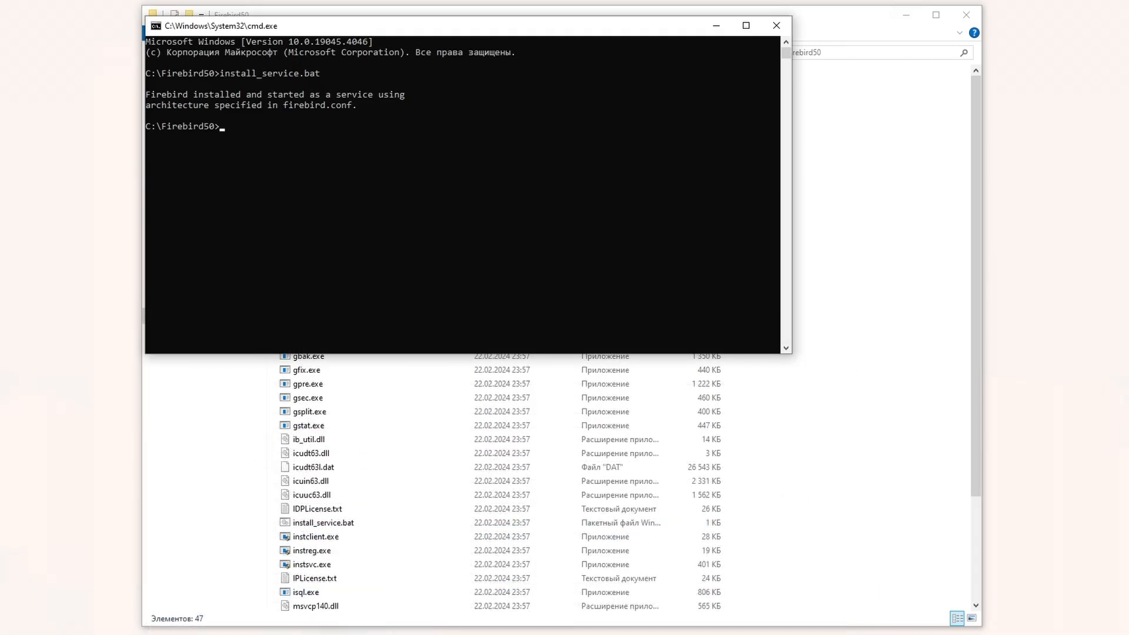
# Step: Confirm firebird.exe is running in Task Manager
pyautogui.hotkey('ctrl', 'shift', 'Escape')
pyautogui.click(235, 260)
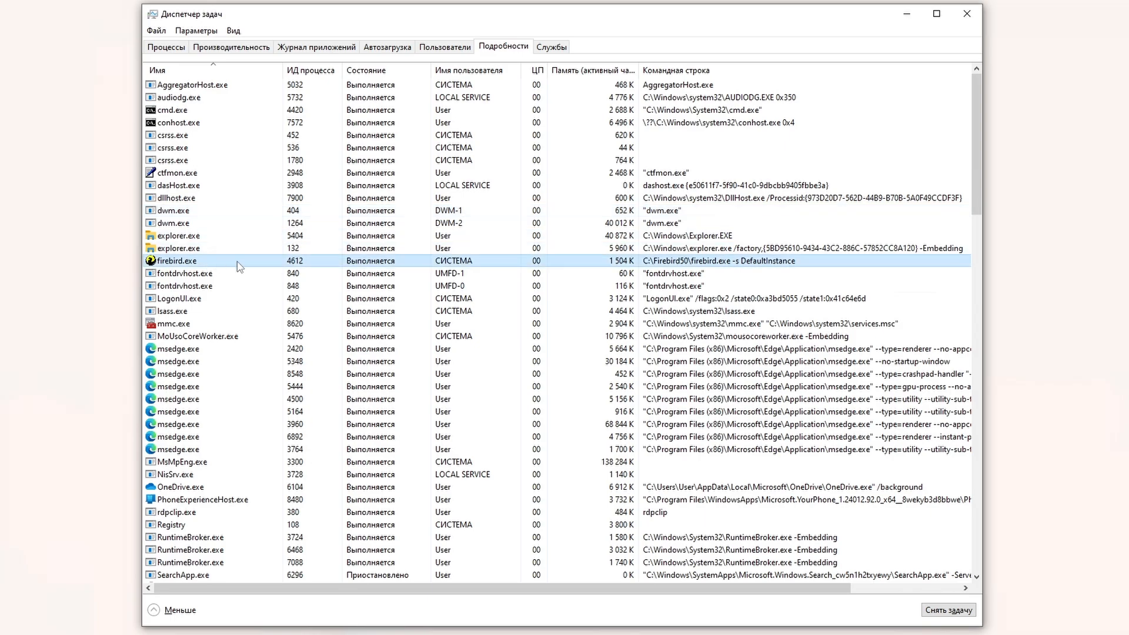
pyautogui.click(907, 13)
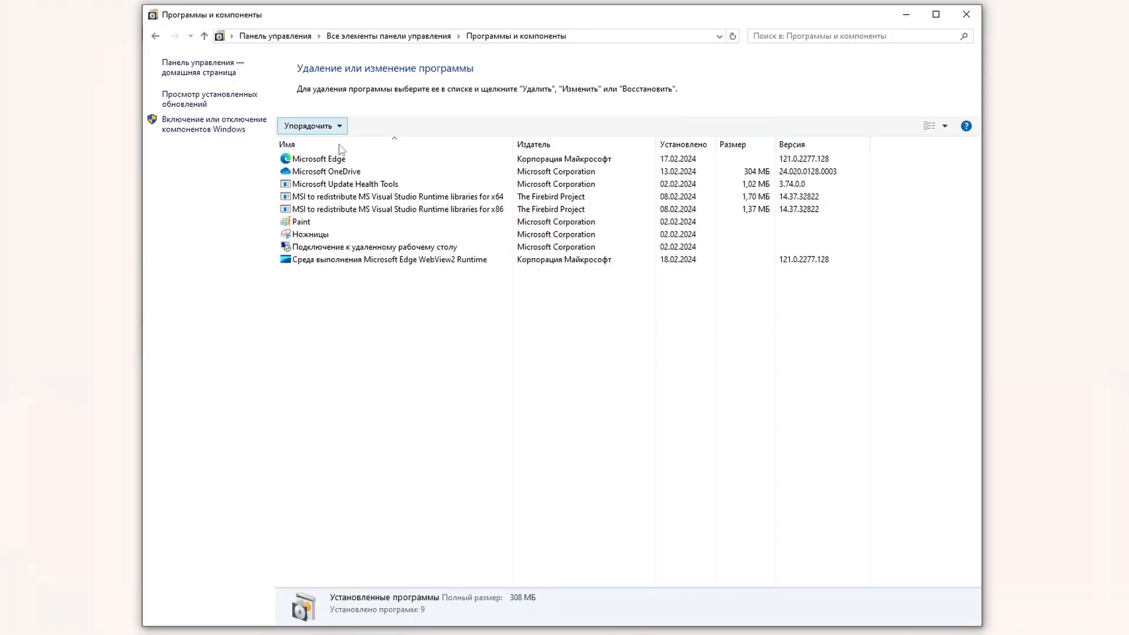
# Step: Refresh the installed programs list, then return to the command prompt
pyautogui.rightClick(398, 308)
pyautogui.click(432, 372)
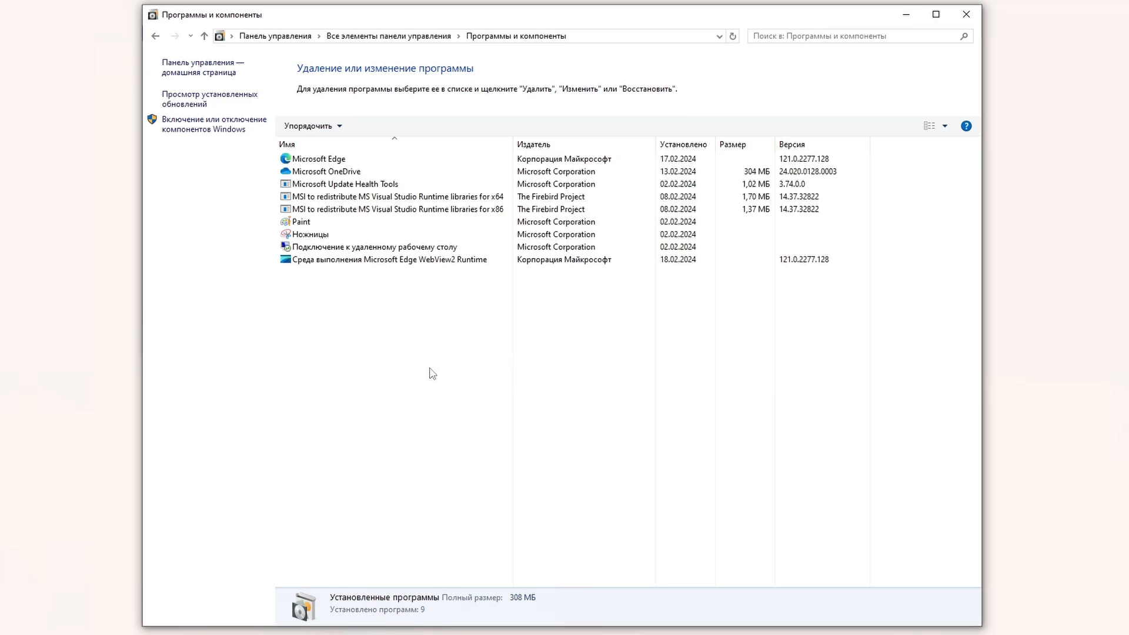
pyautogui.click(906, 13)
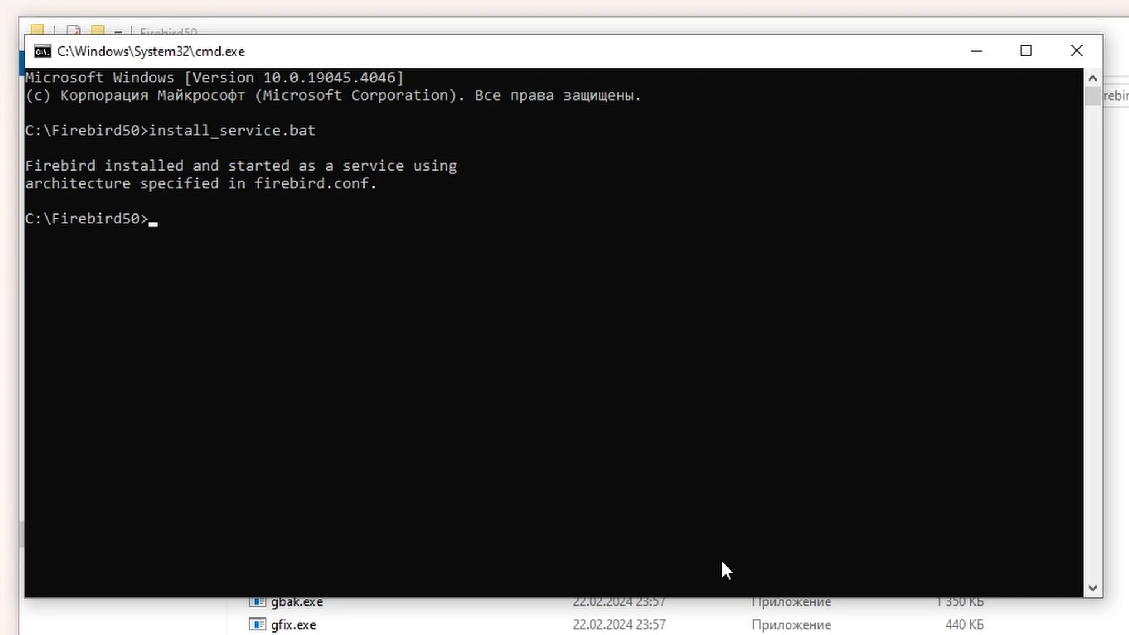
# Step: Start isql, try connecting to localhost:employee.fdb as SYSDBA, then exit after the error
pyautogui.write('isql')
pyautogui.press('Return')
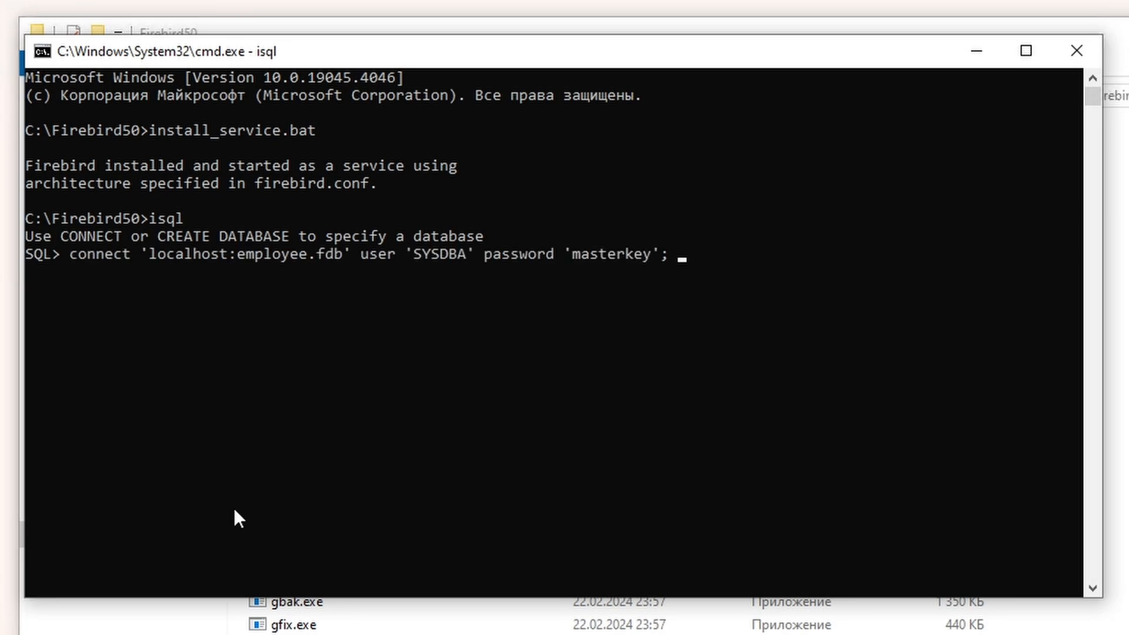
pyautogui.press('Return')
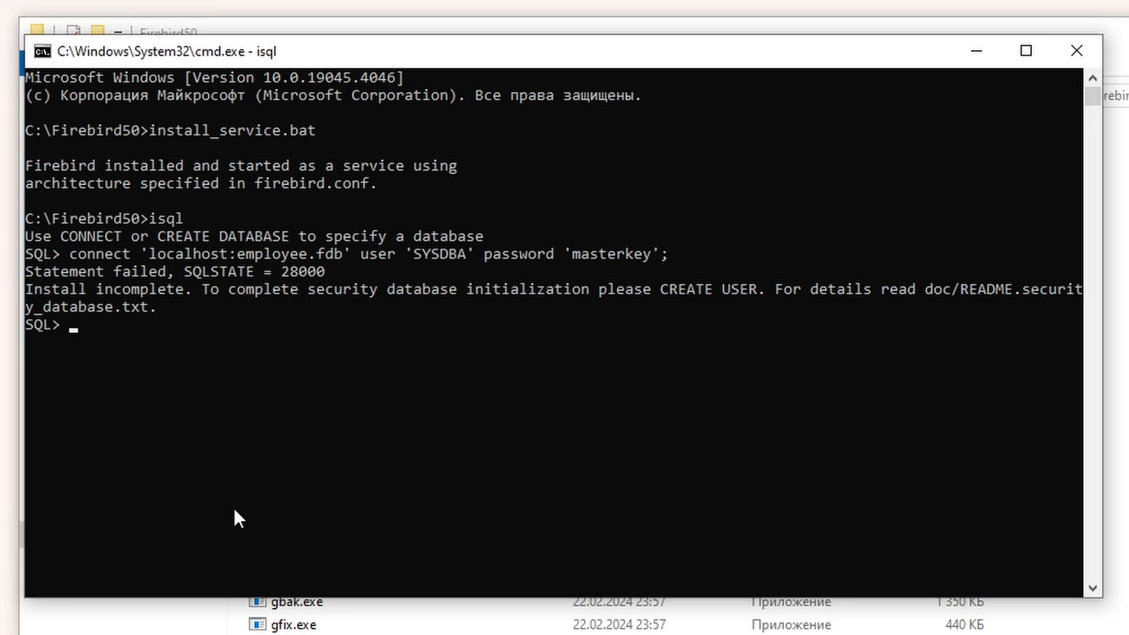
pyautogui.write('exit;')
pyautogui.press('Return')
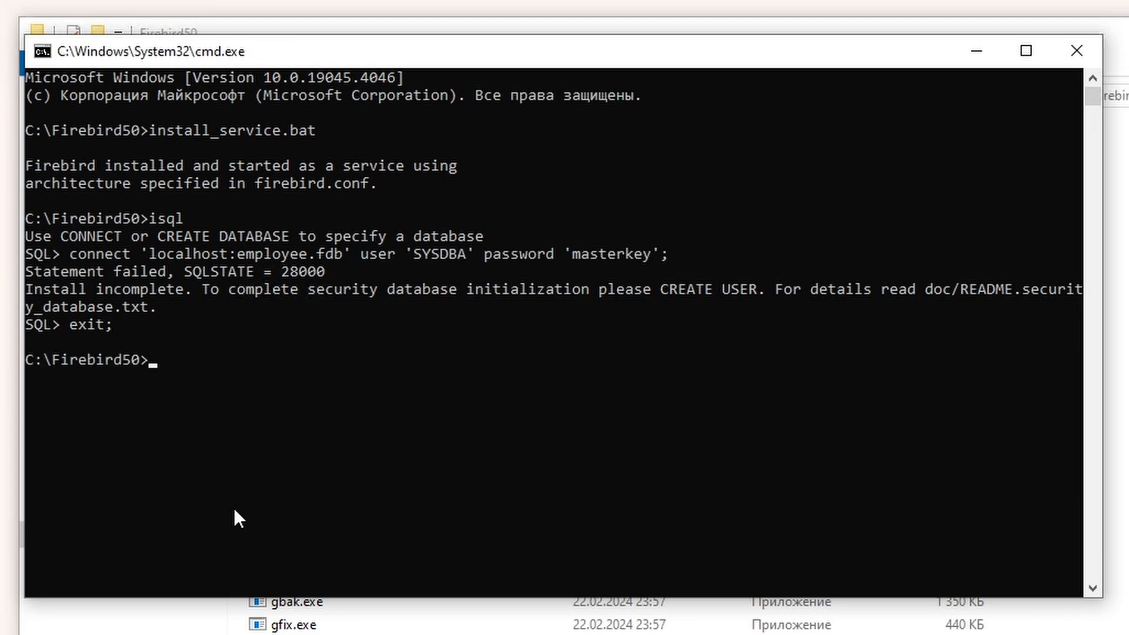
# Step: Create the SYSDBA user with a password via isql -user sysdba employee, then exit
pyautogui.write('isql -user sysdba employee')
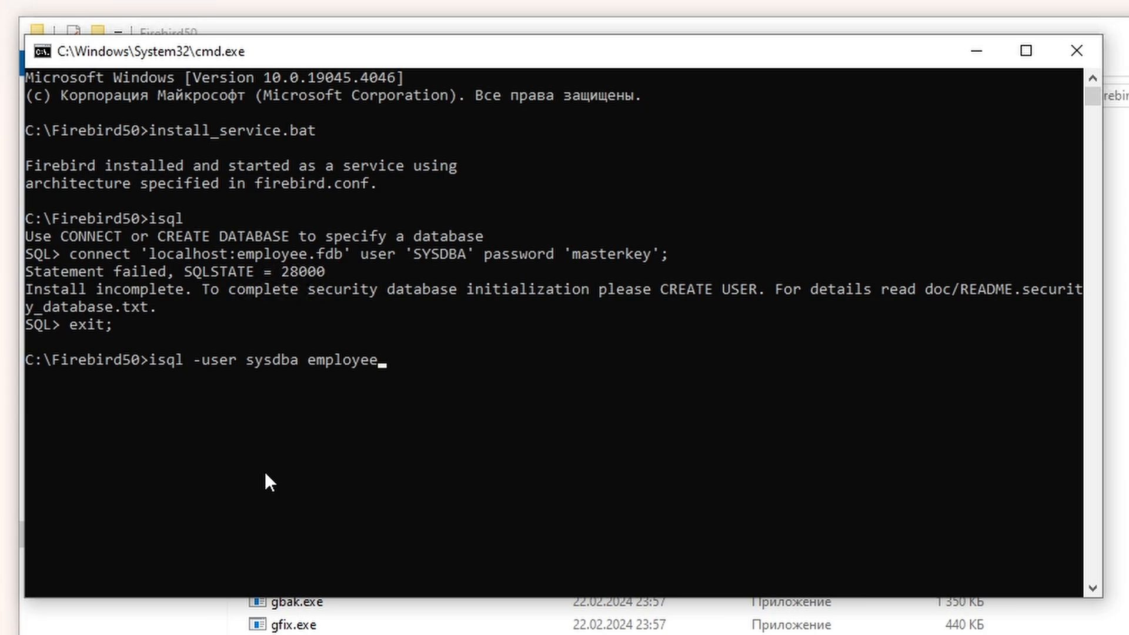
pyautogui.press('Return')
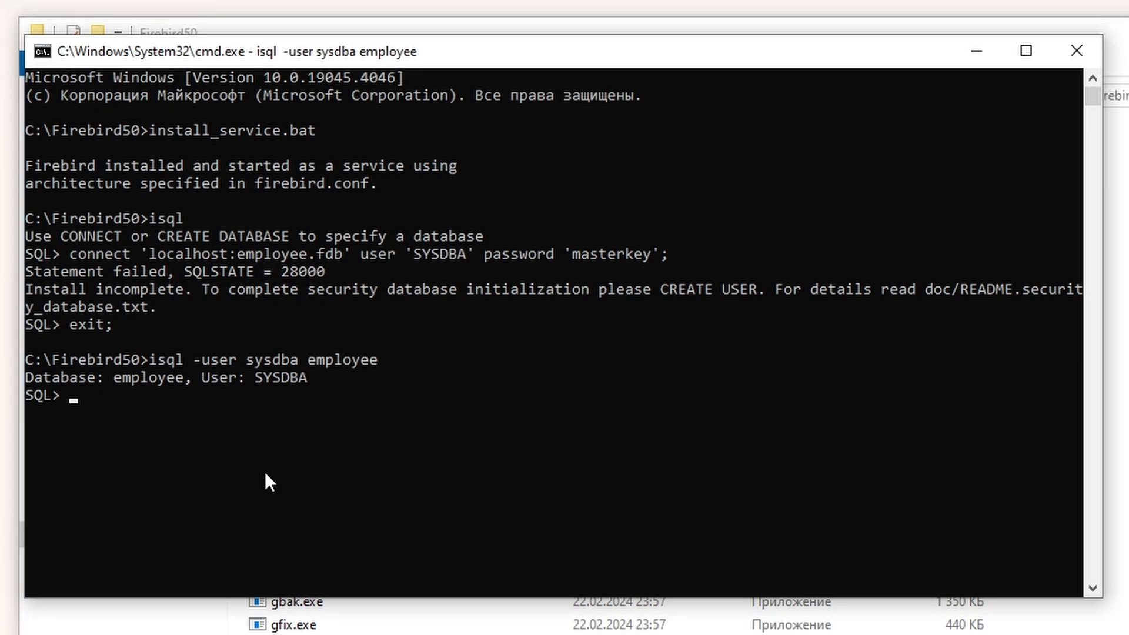
pyautogui.hotkey('ctrl', 'v')
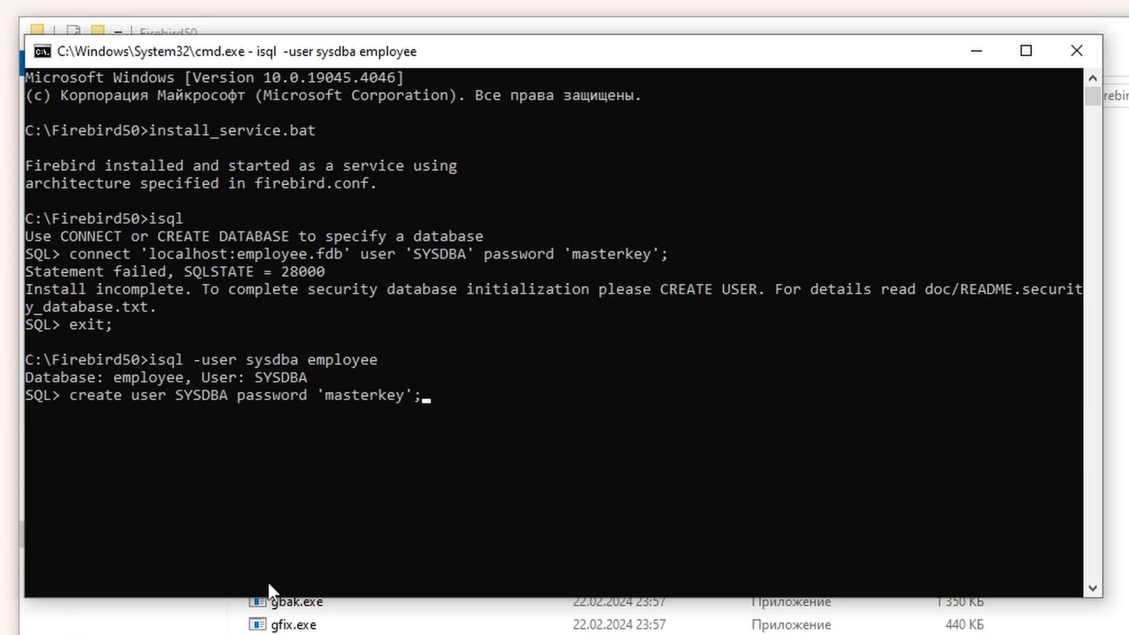
pyautogui.press('Return')
pyautogui.write('exit;')
pyautogui.press('Return')
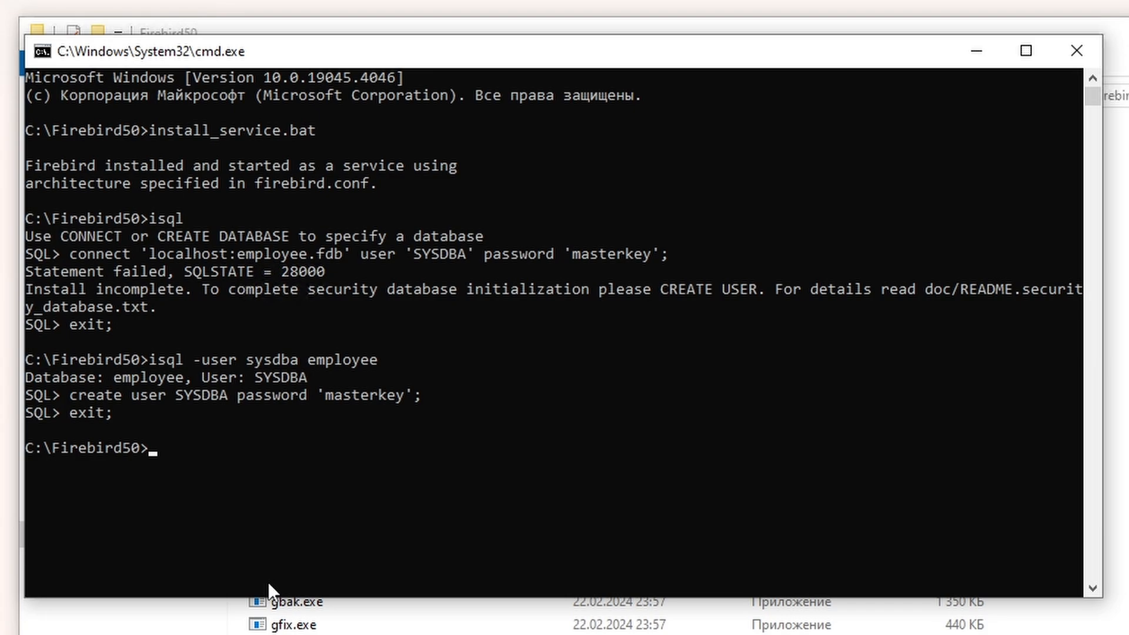
# Step: Restart isql, rerun the connect to localhost:employee.fdb, and enter show version;
pyautogui.write('isql')
pyautogui.press('Return')
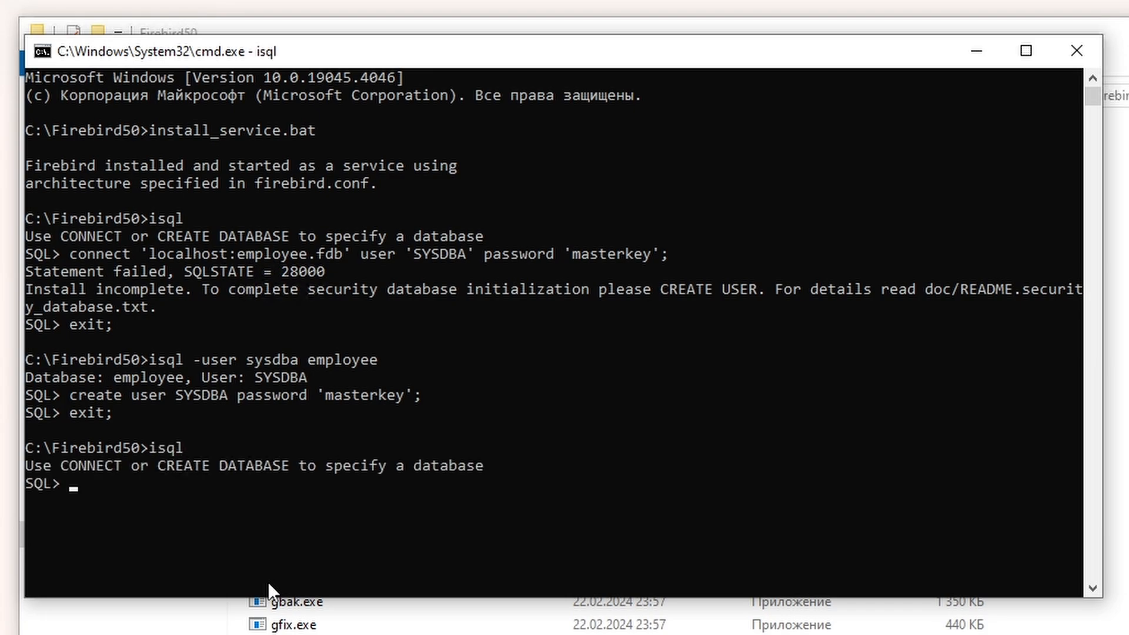
pyautogui.press('Up')
pyautogui.press('Up')
pyautogui.press('Up')
pyautogui.press('Up')
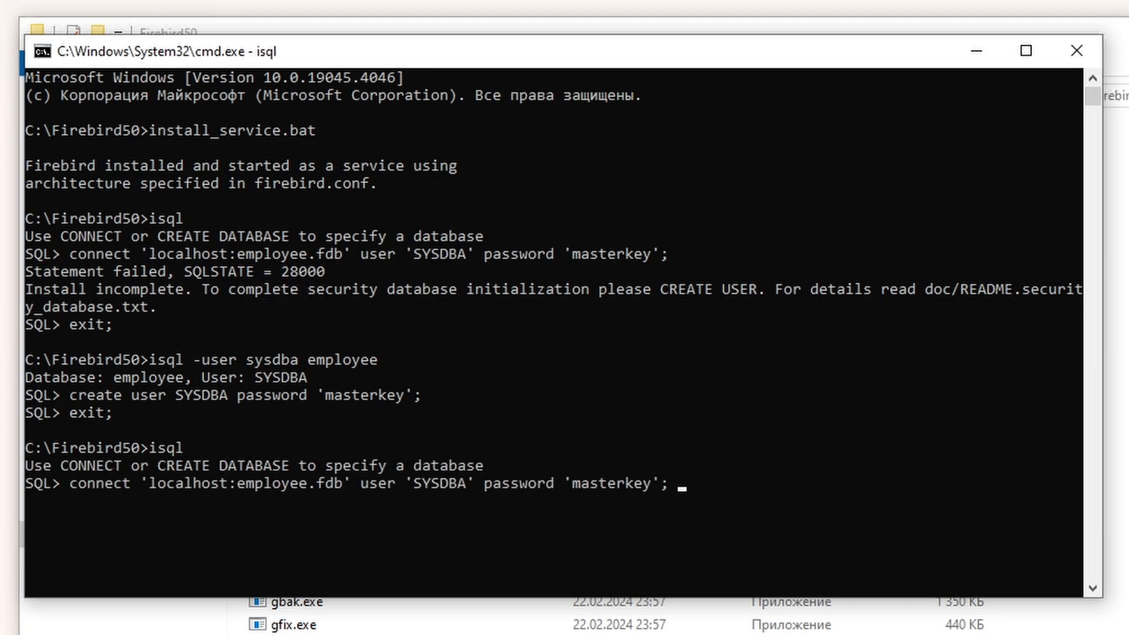
pyautogui.press('Return')
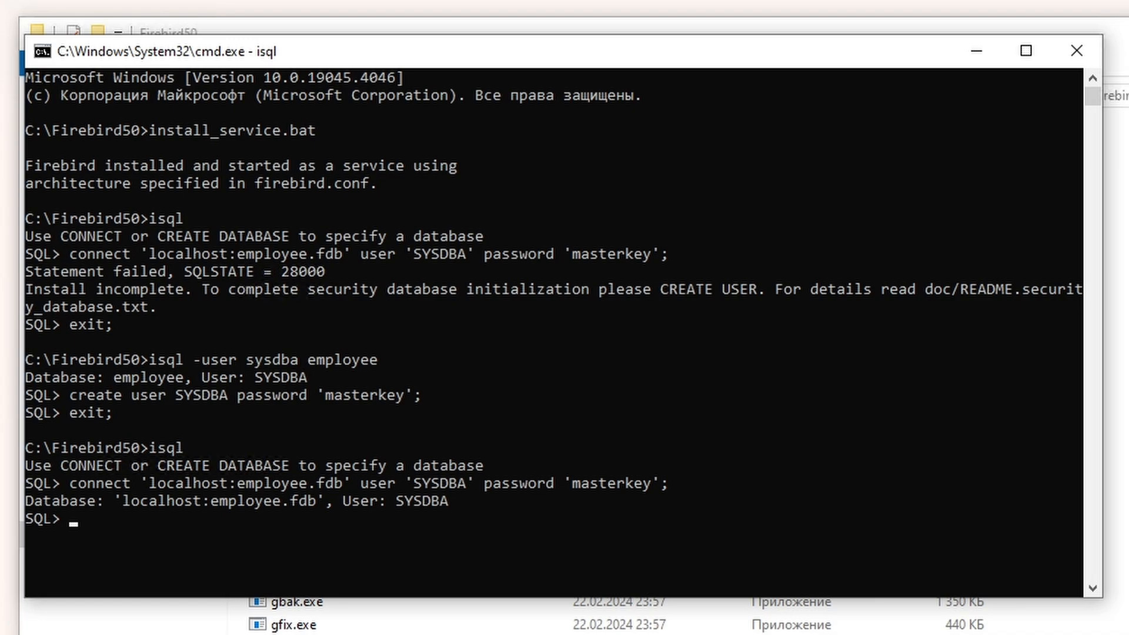
pyautogui.write('shj')
pyautogui.press('BackSpace')
pyautogui.write('ow version;')
# Step: Run show version; in isql, then open the C:\Windows folder in Explorer
pyautogui.press('Return')
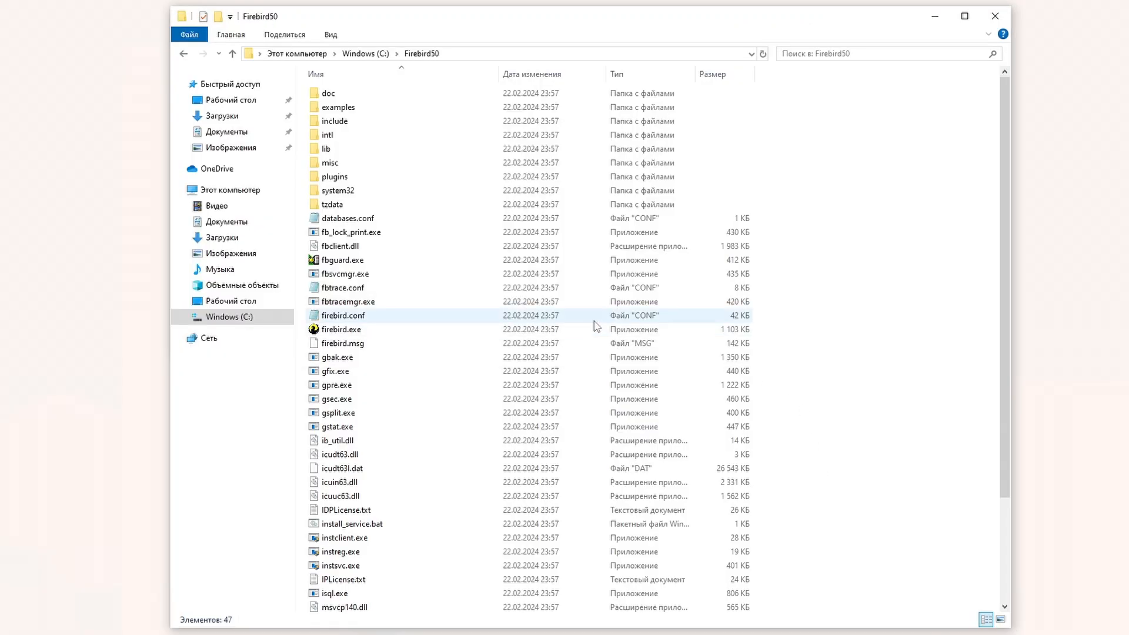
pyautogui.click(351, 247)
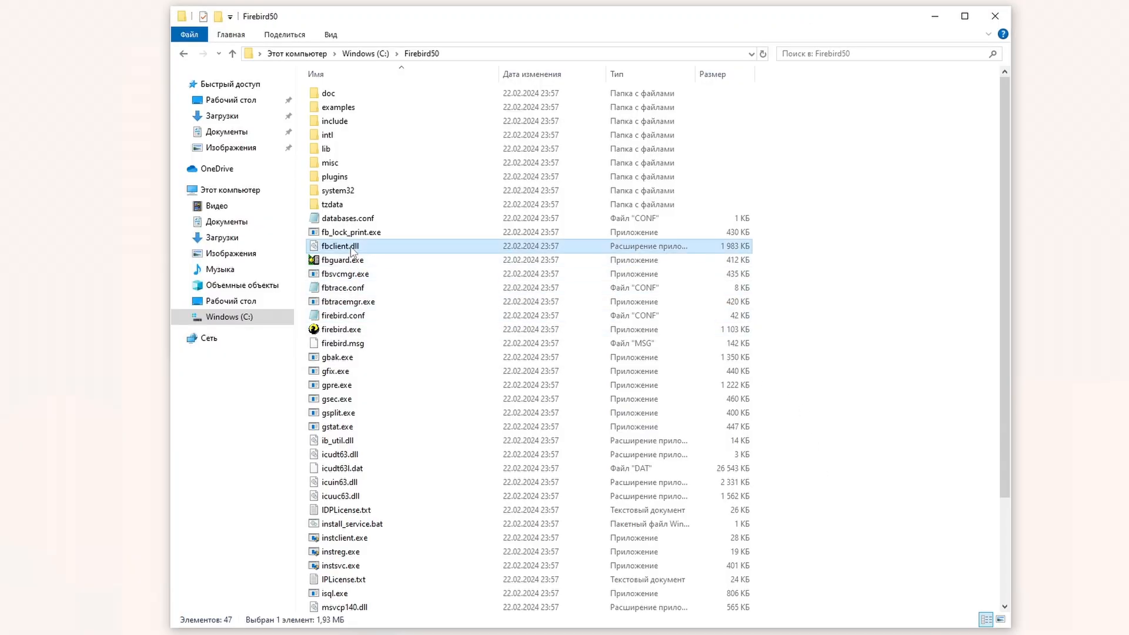
pyautogui.click(279, 321)
pyautogui.doubleClick(347, 154)
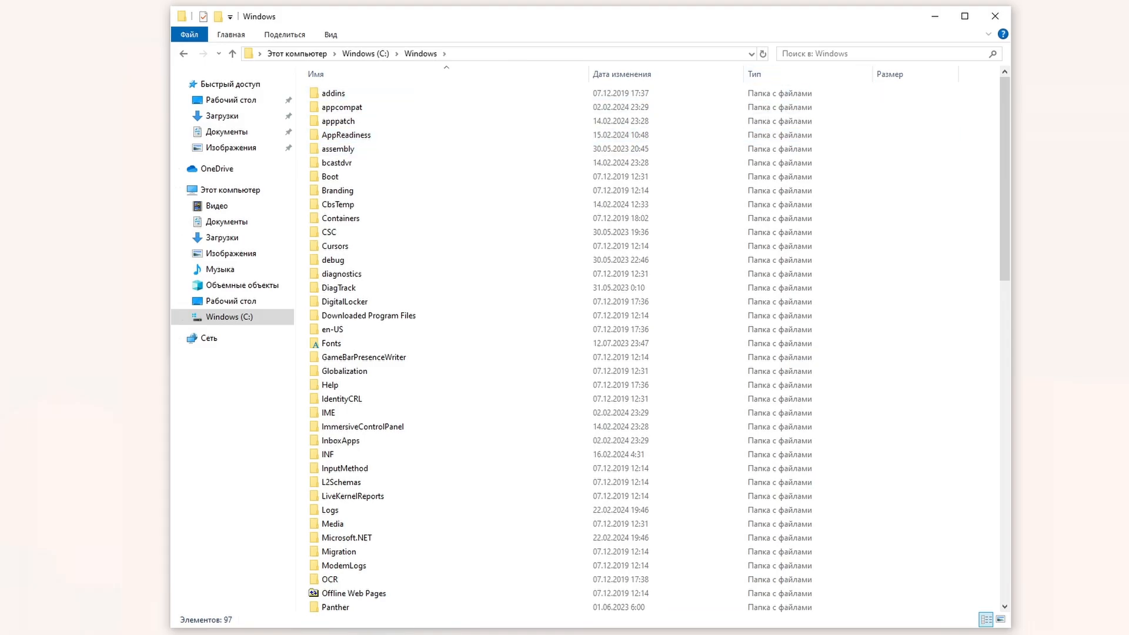
# Step: Search C:\Windows for fbclient, then clear the search
pyautogui.hotkey('ctrl', 'f')
pyautogui.write('fbvc')
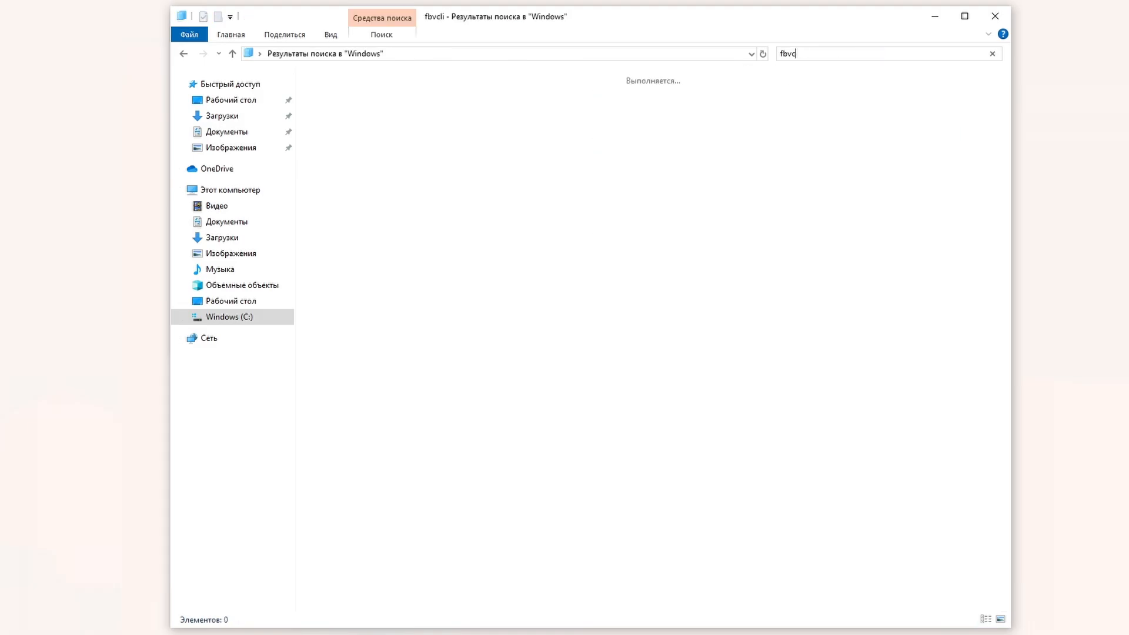
pyautogui.press('BackSpace')
pyautogui.write('c')
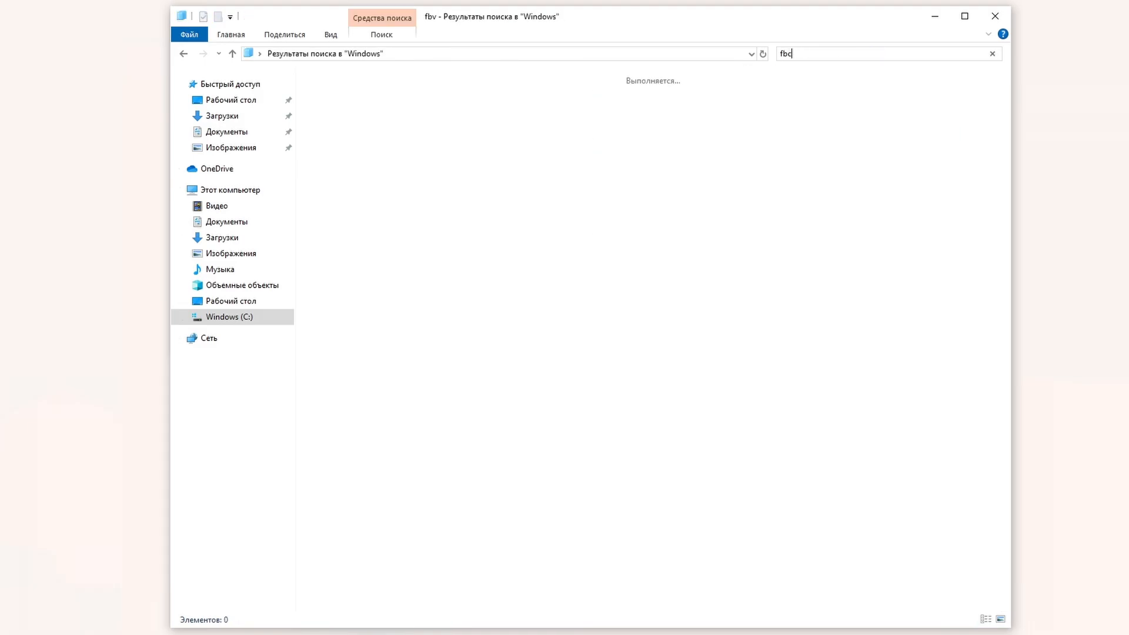
pyautogui.write('ien')
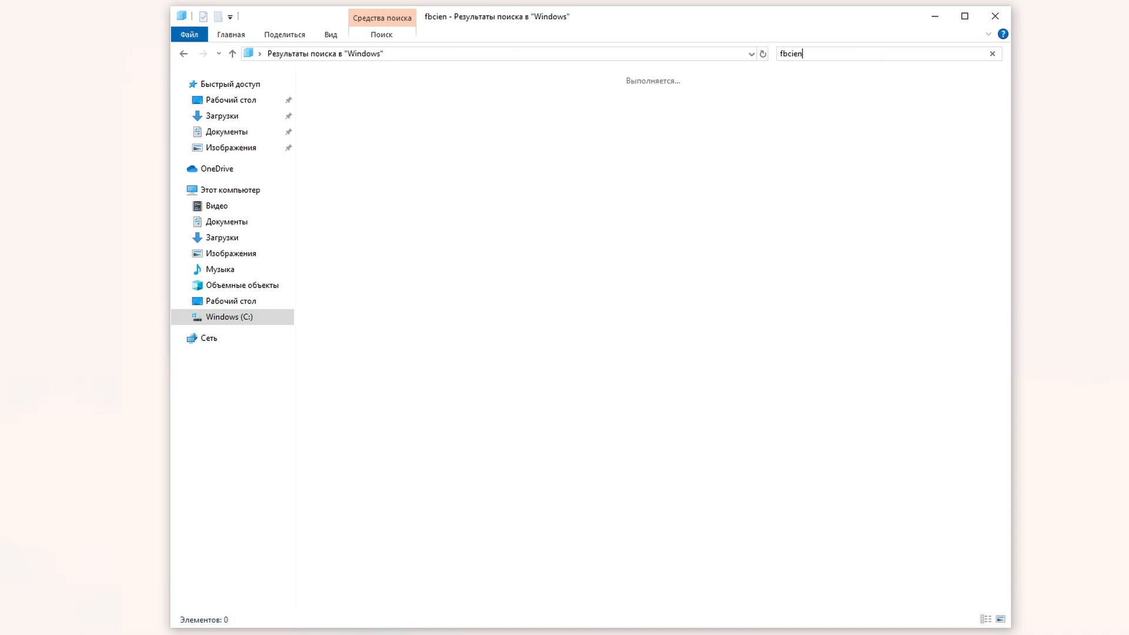
pyautogui.hotkey('ctrl', 'a')
pyautogui.press('BackSpace')
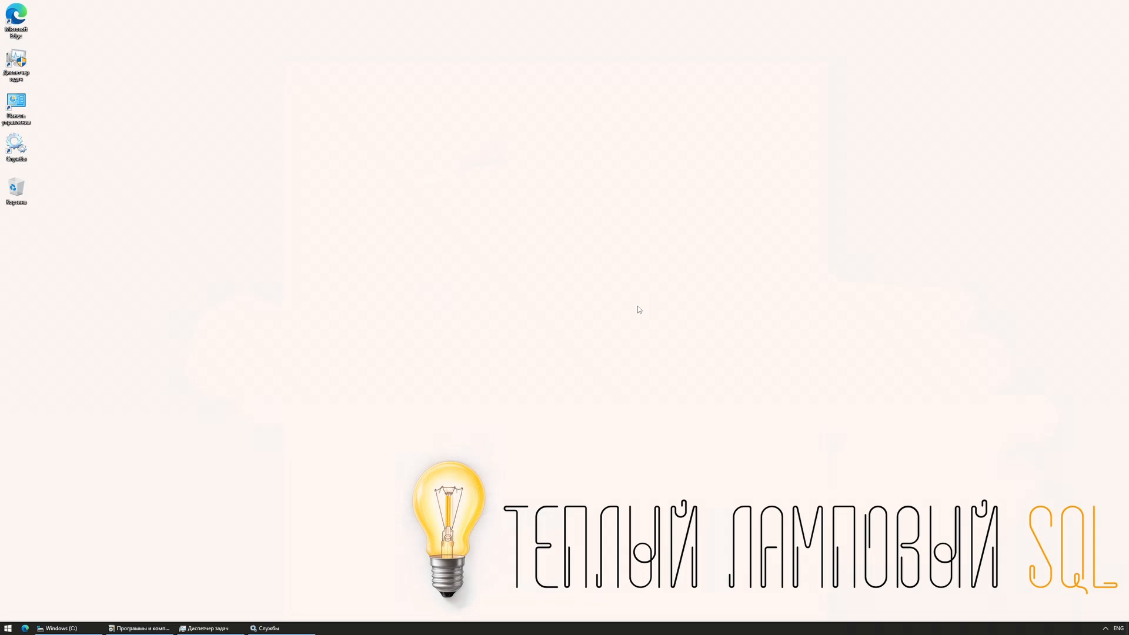
# Step: Create a folder named Firebird50_3050 at the root of drive C:
pyautogui.click(72, 627)
pyautogui.rightClick(447, 325)
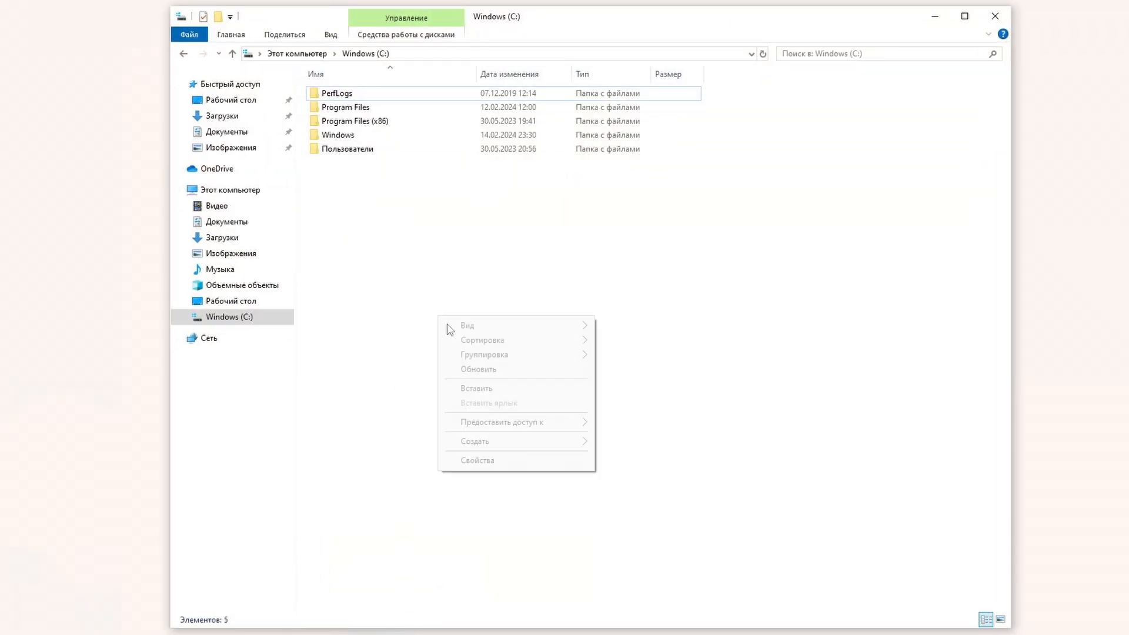
pyautogui.moveTo(524, 446)
pyautogui.click(651, 449)
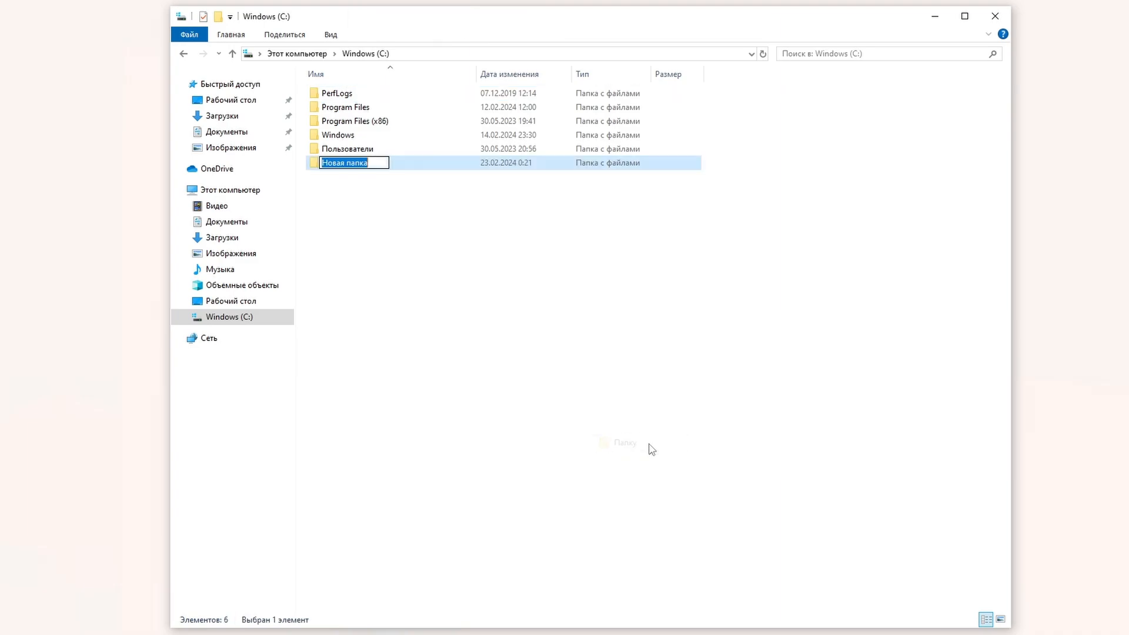
pyautogui.write('F')
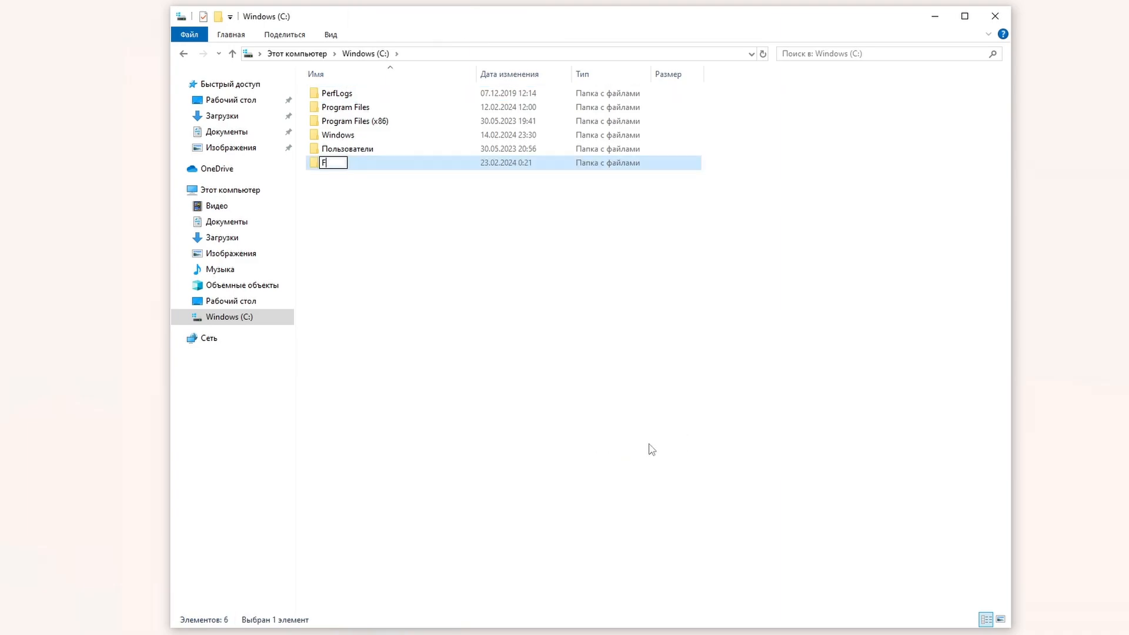
pyautogui.write('irebird50_305')
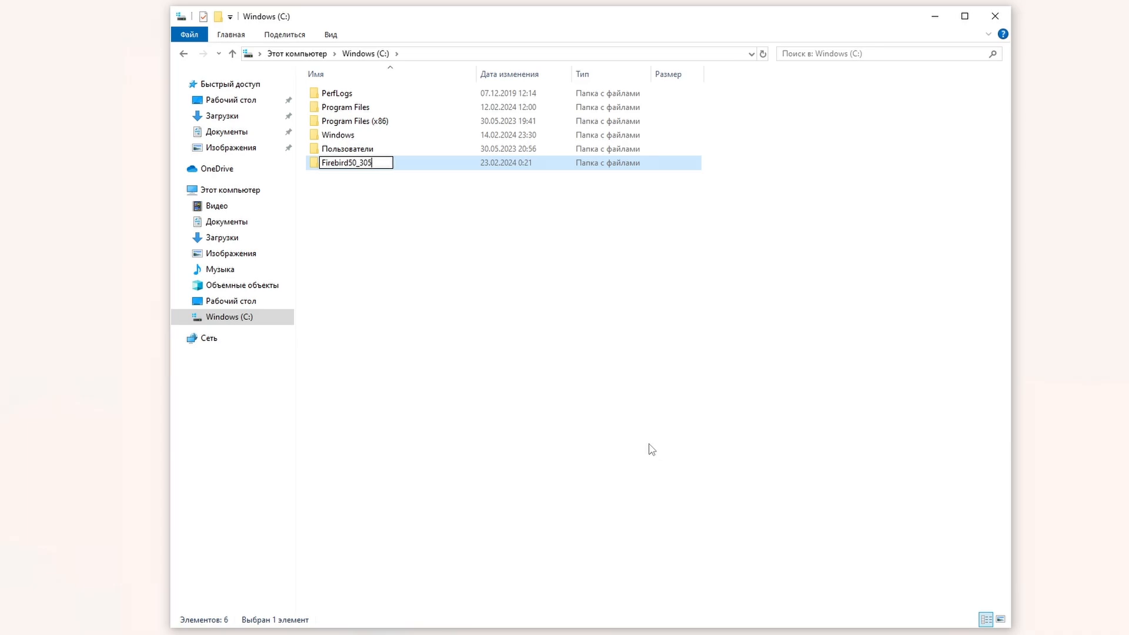
pyautogui.write('0')
pyautogui.press('Return')
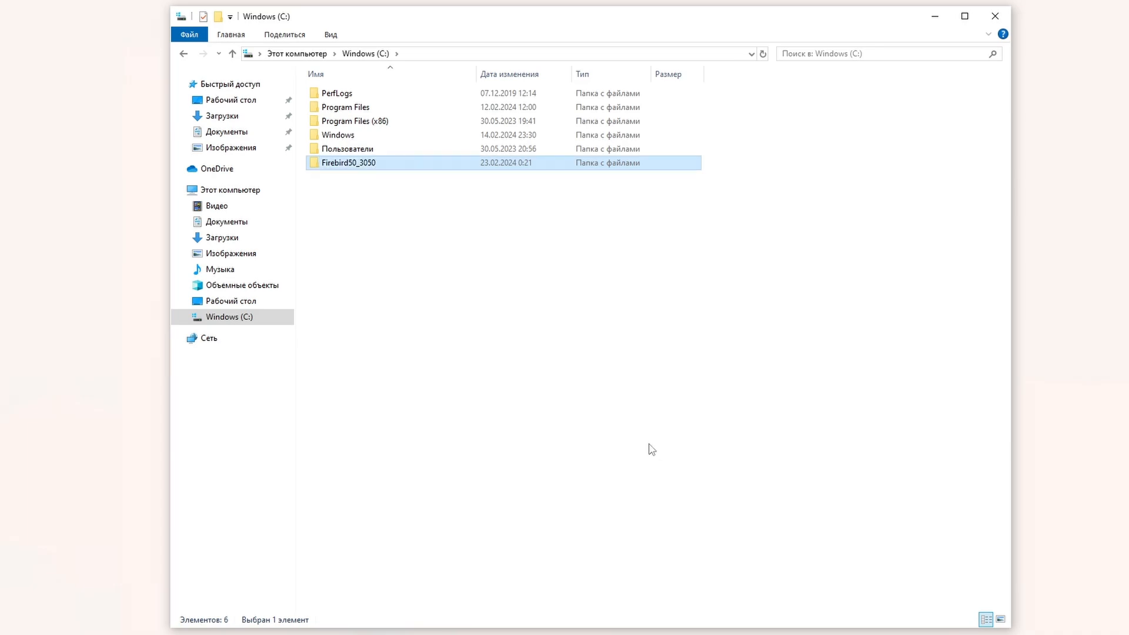
# Step: Copy all 47 entries of the Firebird 5.0 zip in Downloads into Firebird50_3050
pyautogui.click(229, 237)
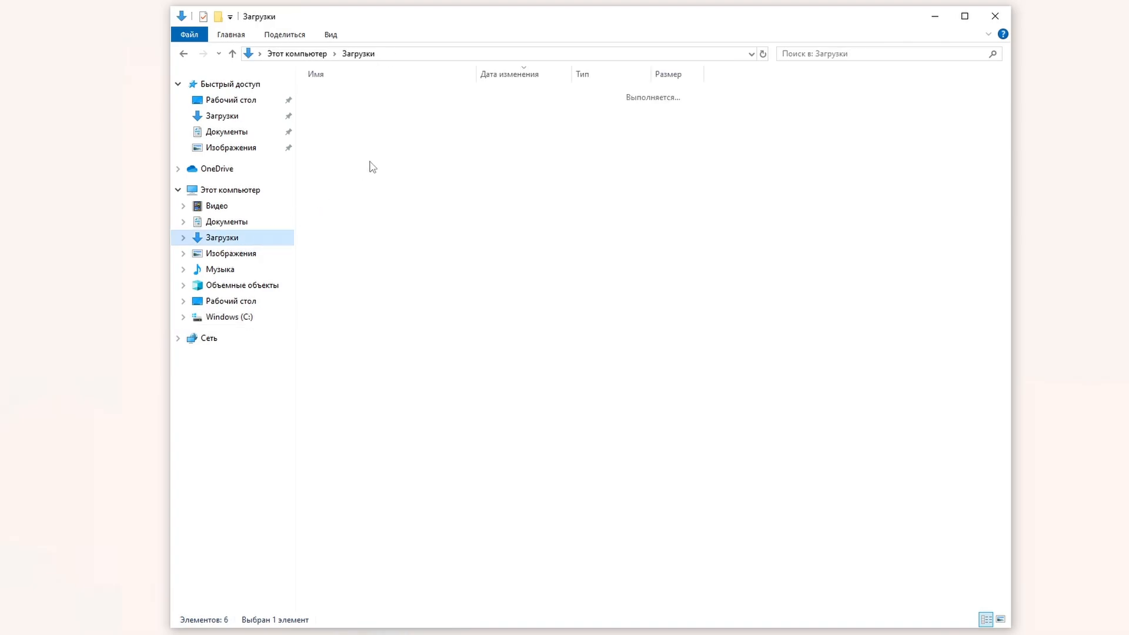
pyautogui.doubleClick(391, 113)
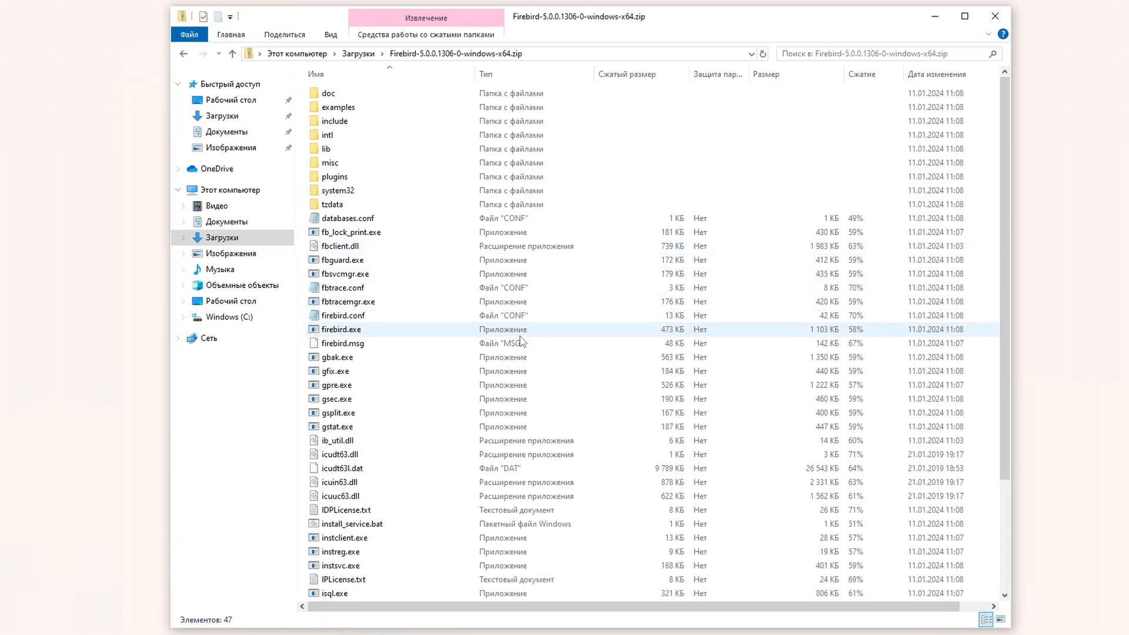
pyautogui.click(527, 356)
pyautogui.hotkey('ctrl', 'a')
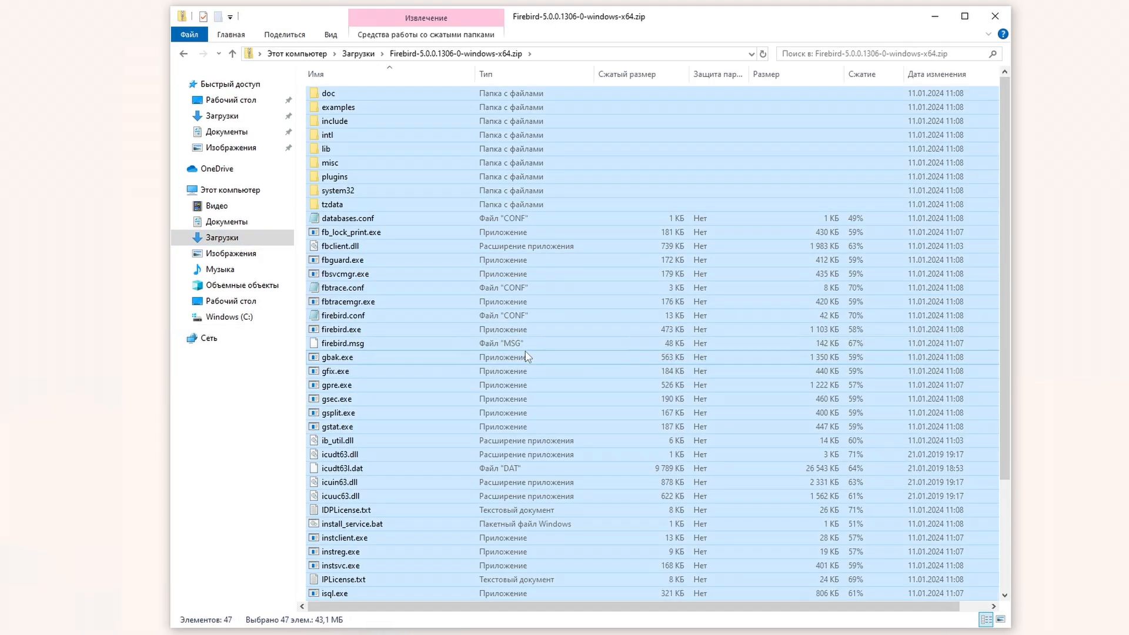
pyautogui.click(252, 320)
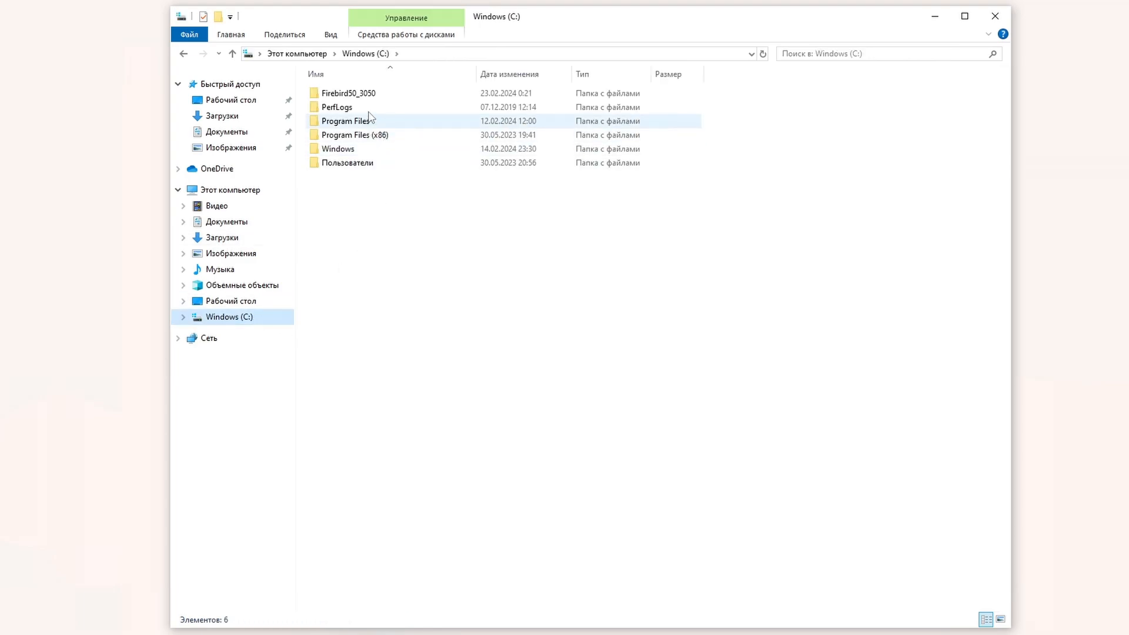
pyautogui.doubleClick(353, 93)
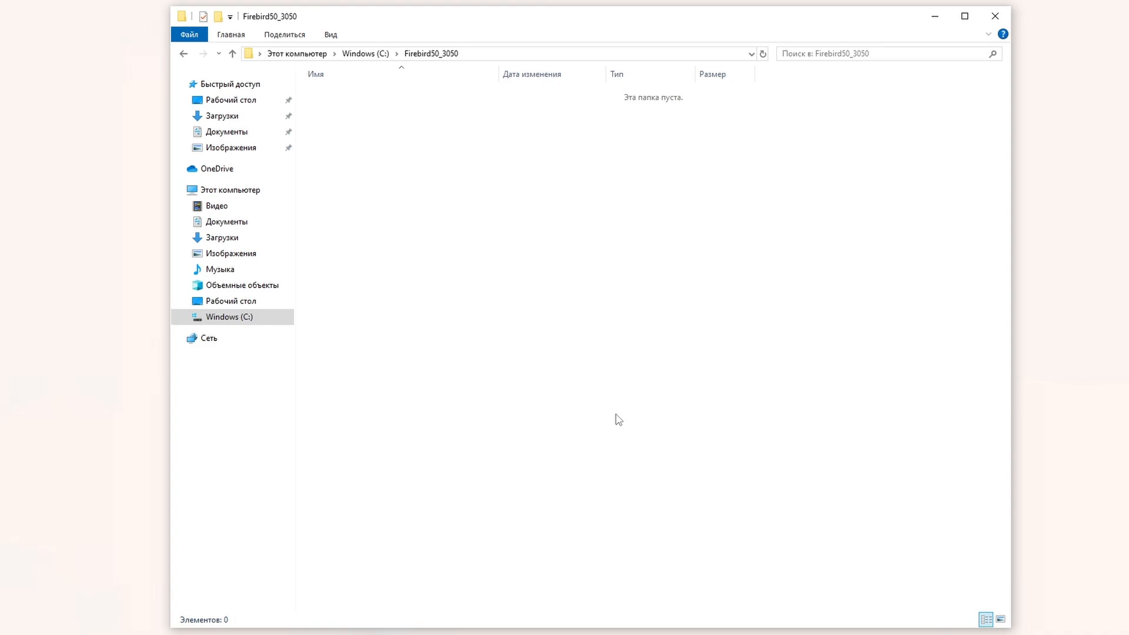
pyautogui.hotkey('ctrl', 'v')
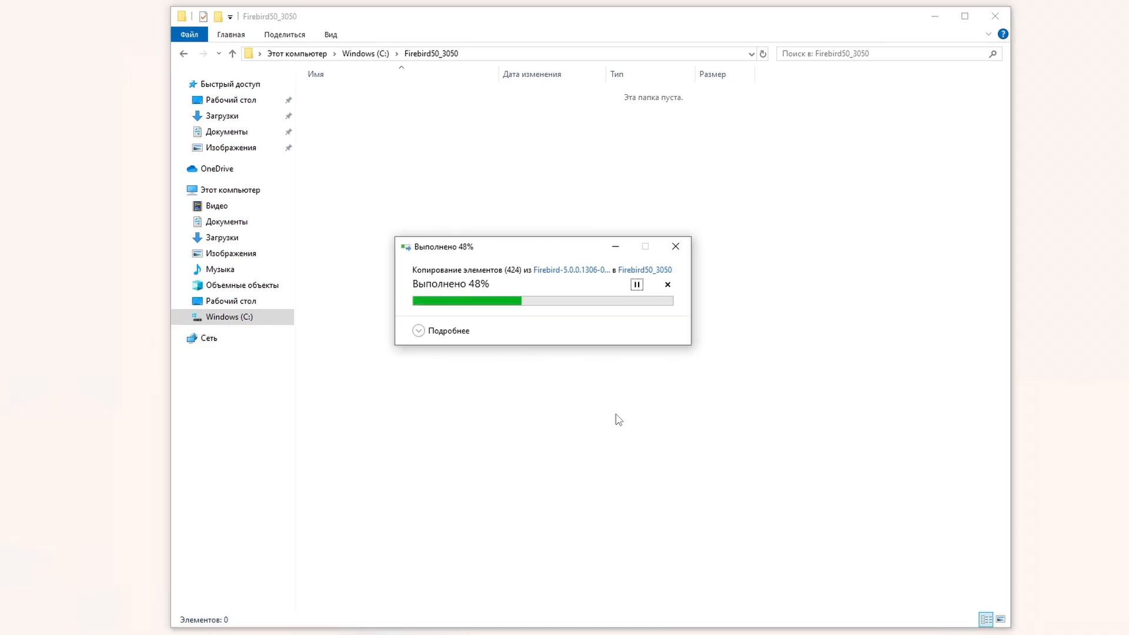
# Step: Create a Firebird50_3060 folder on C: and paste the copied Firebird files into it
pyautogui.click(370, 54)
pyautogui.rightClick(450, 331)
pyautogui.moveTo(537, 469)
pyautogui.click(675, 471)
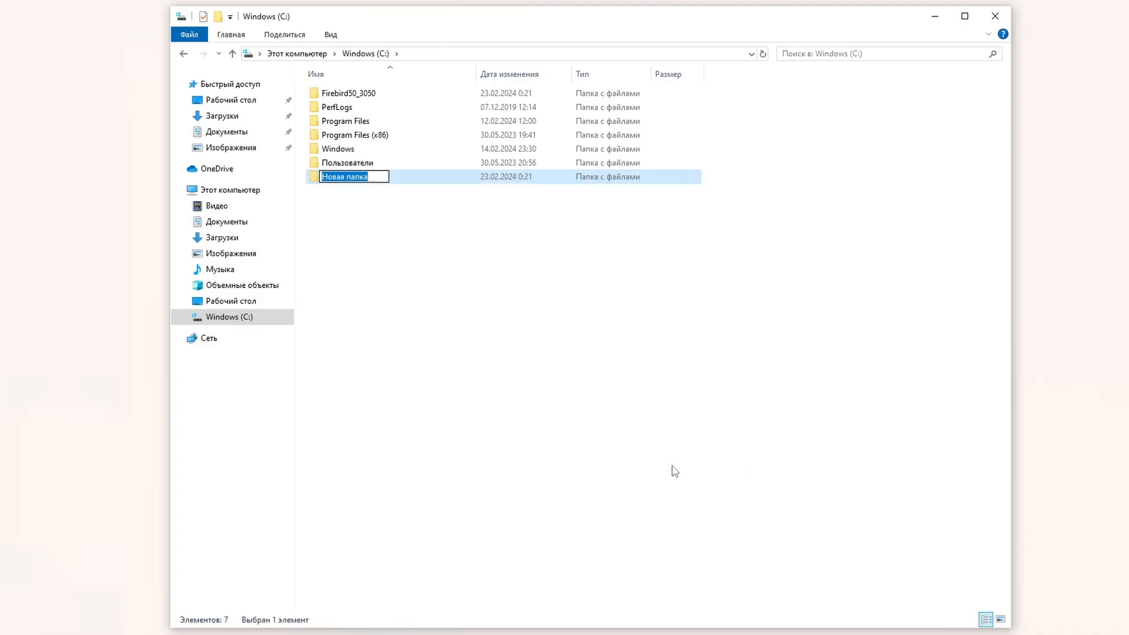
pyautogui.write('Firebird50_3060')
pyautogui.press('Return')
pyautogui.doubleClick(536, 178)
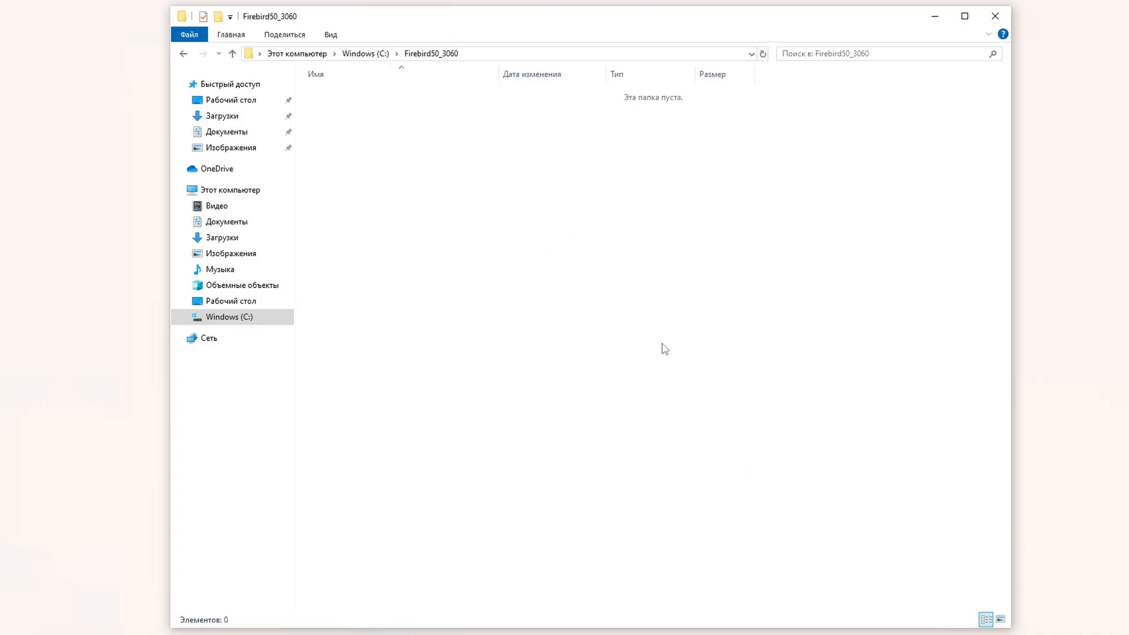
pyautogui.hotkey('ctrl', 'v')
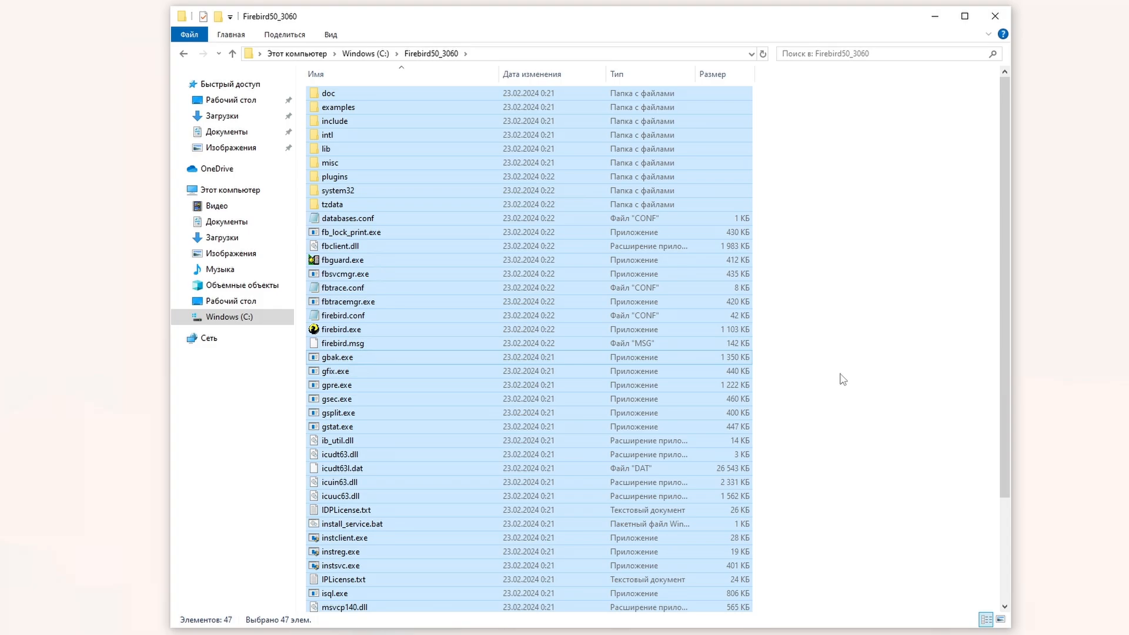
pyautogui.click(843, 380)
# Step: Change RemoteServicePort from 3050 to 3060 in firebird.conf, uncomment it, save and close Notepad
pyautogui.doubleClick(416, 313)
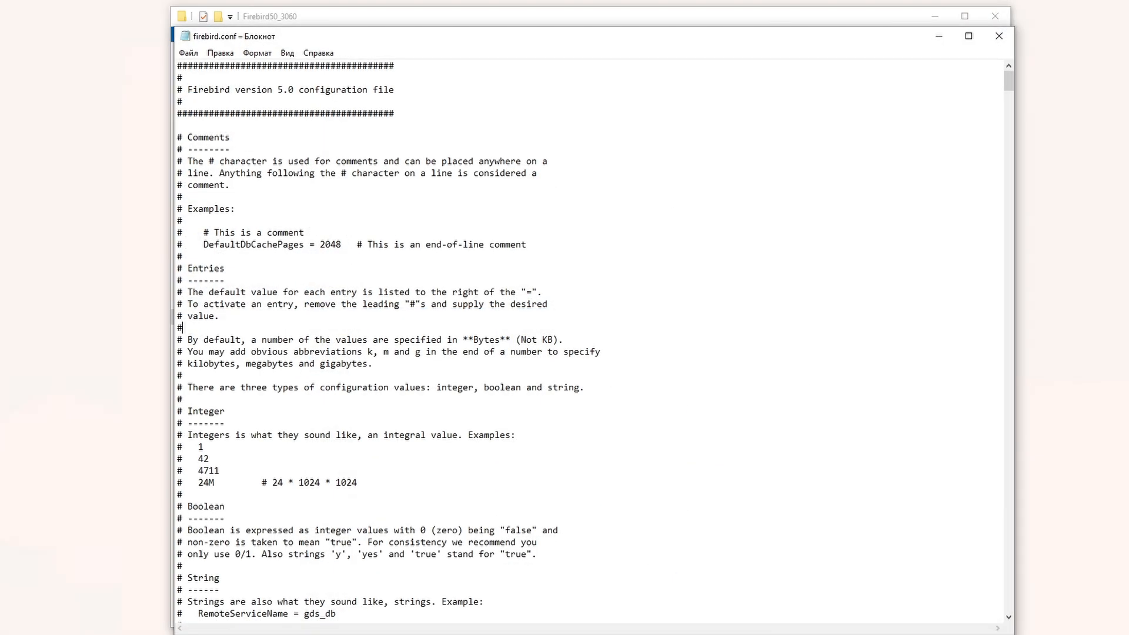
pyautogui.hotkey('ctrl', 'f')
pyautogui.press('Return')
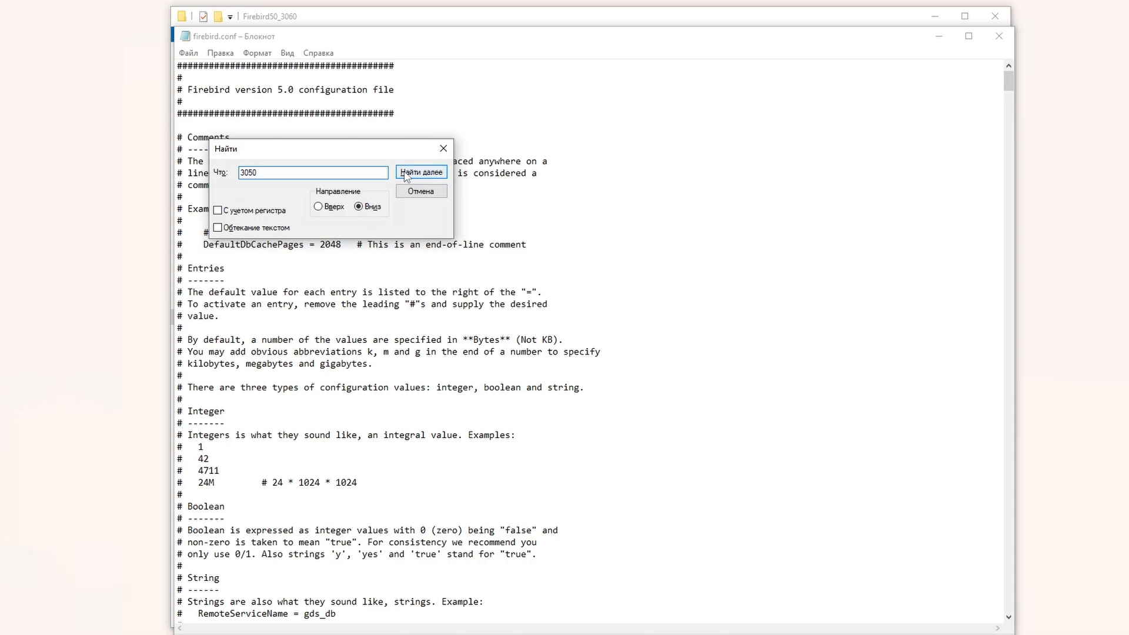
pyautogui.click(310, 471)
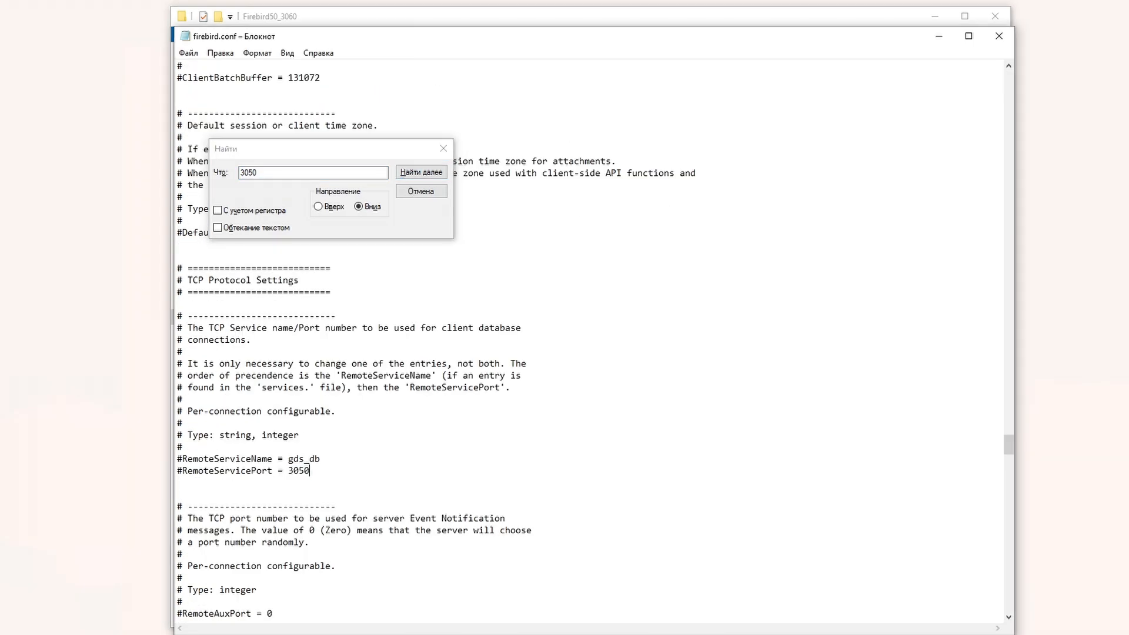
pyautogui.press('BackSpace')
pyautogui.write('6')
pyautogui.press('BackSpace')
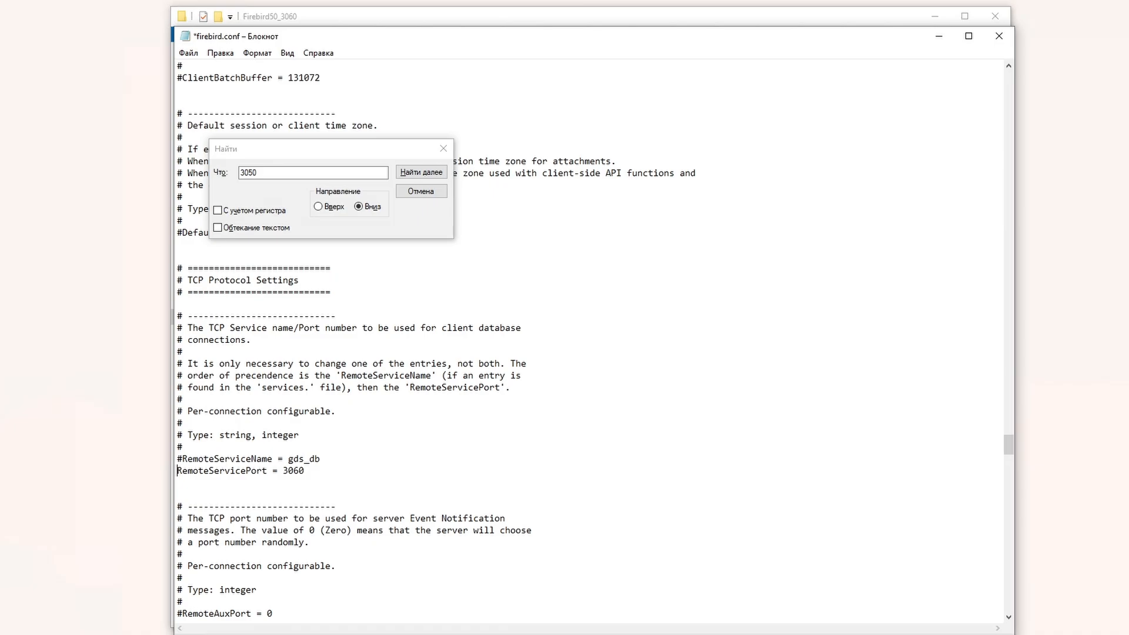
pyautogui.hotkey('ctrl', 's')
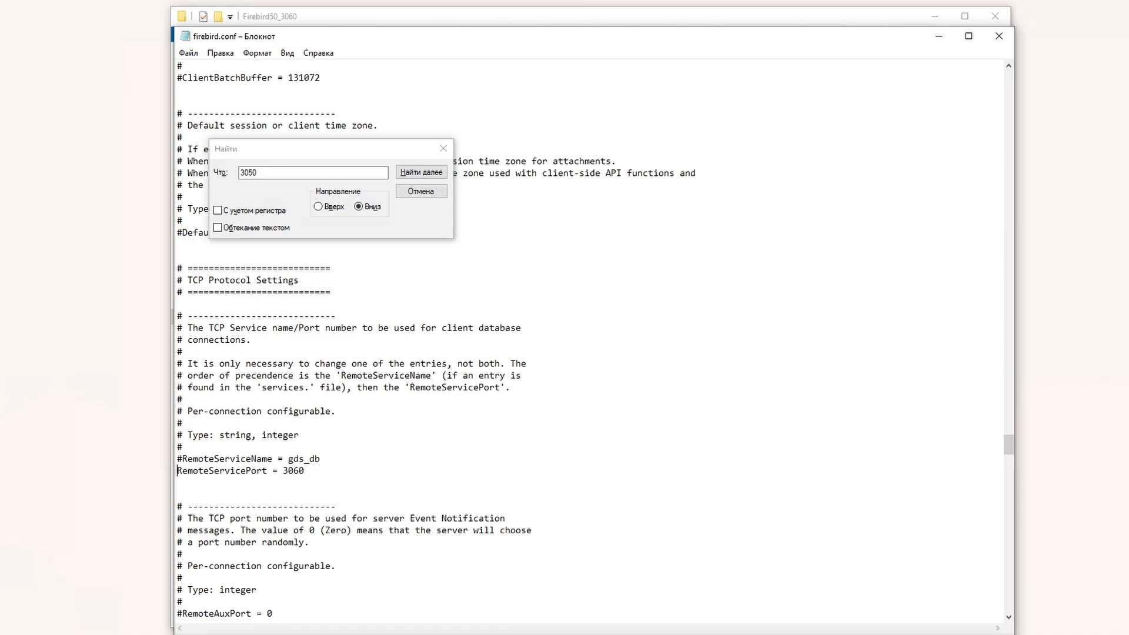
pyautogui.click(998, 36)
pyautogui.click(902, 350)
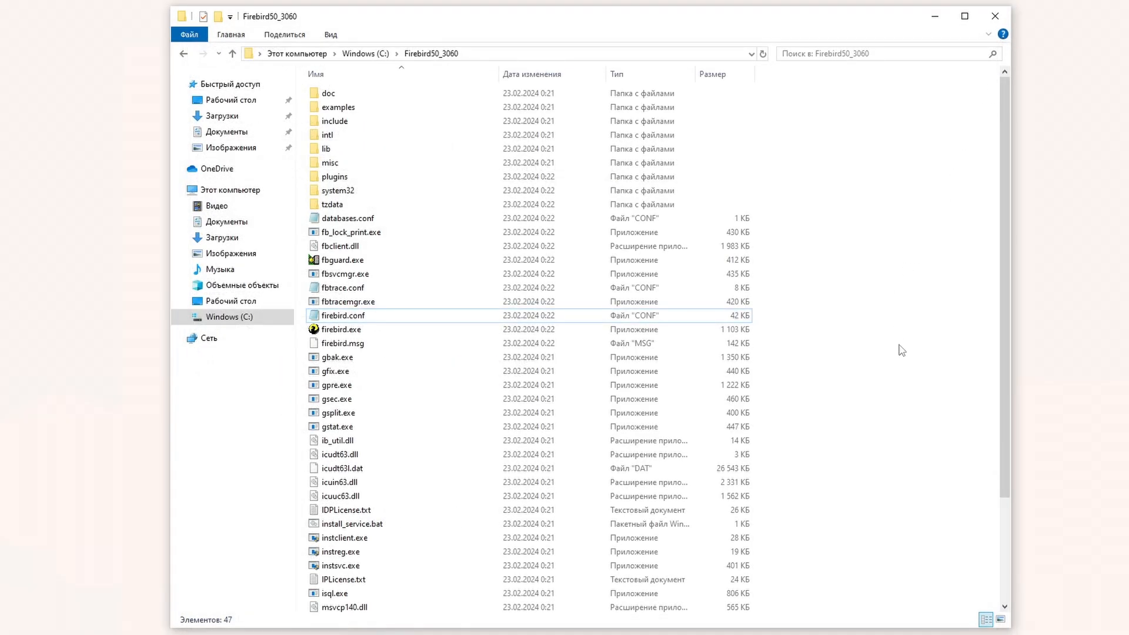
# Step: Open a console in C:\Firebird50_3050 and run install_service.bat FB50_3050
pyautogui.click(353, 54)
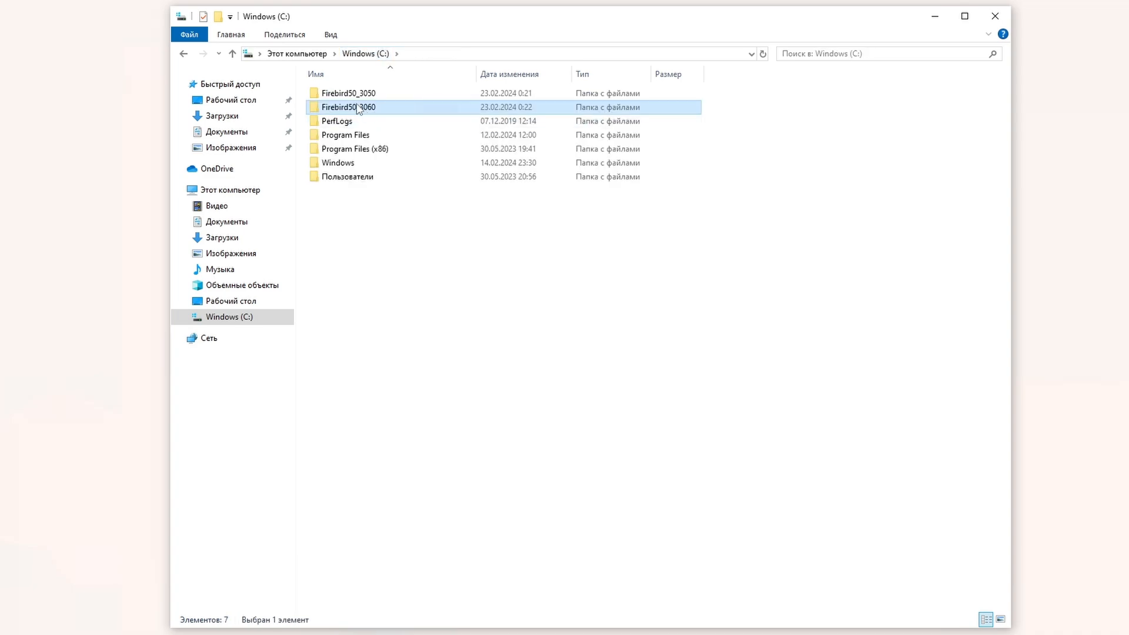
pyautogui.doubleClick(348, 92)
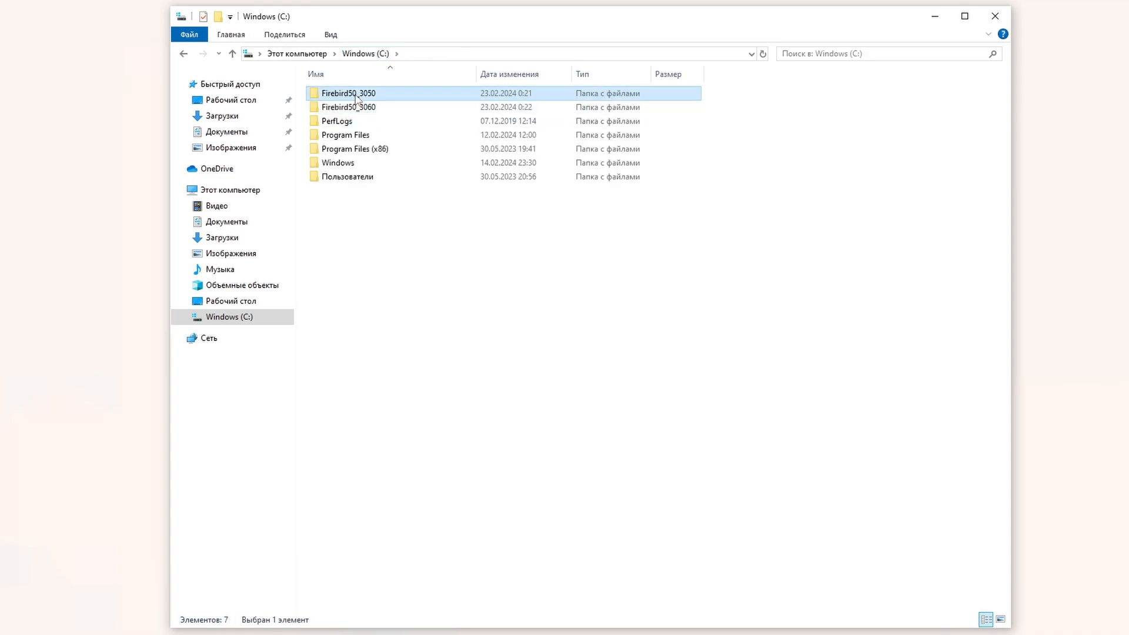
pyautogui.click(490, 55)
pyautogui.write('cmd')
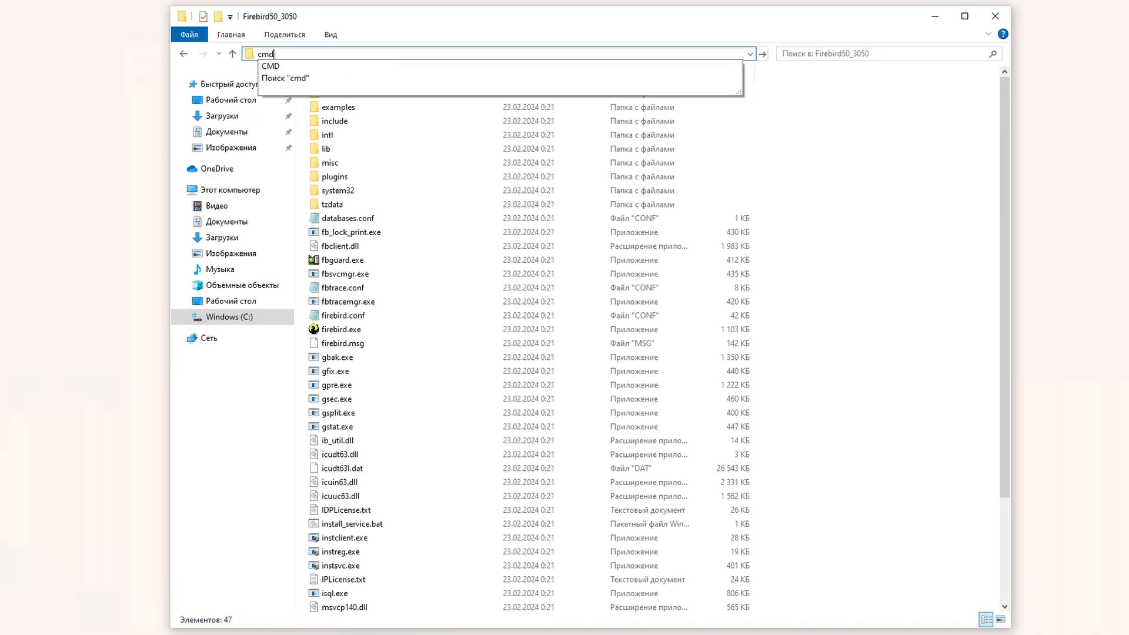
pyautogui.press('Return')
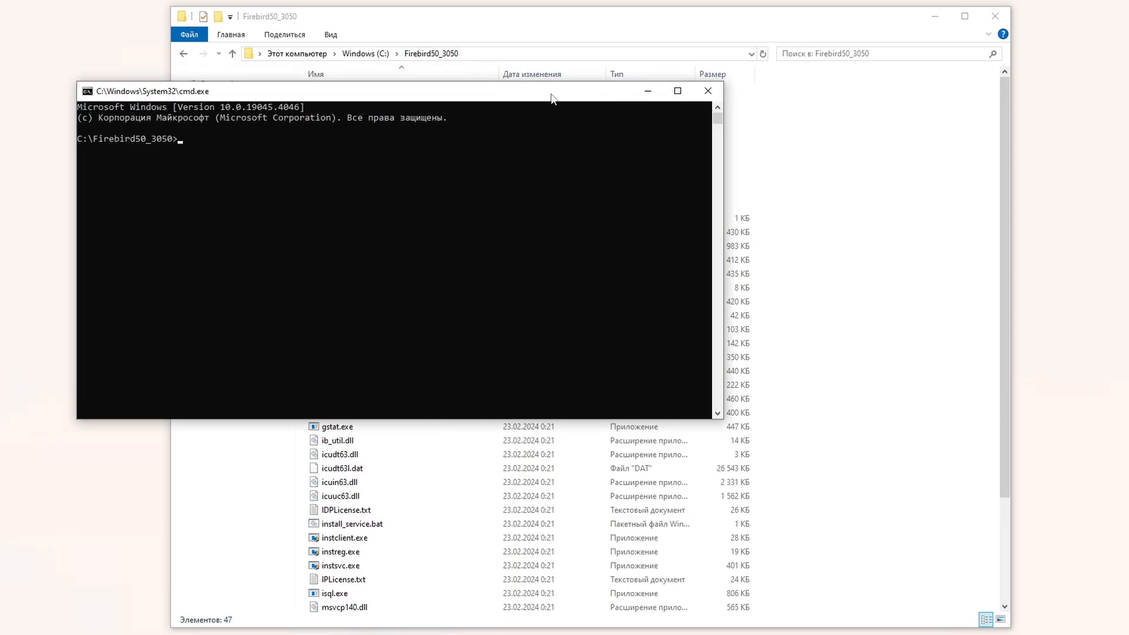
pyautogui.moveTo(552, 97); pyautogui.dragTo(645, 73)
pyautogui.write('inst')
pyautogui.press('Tab')
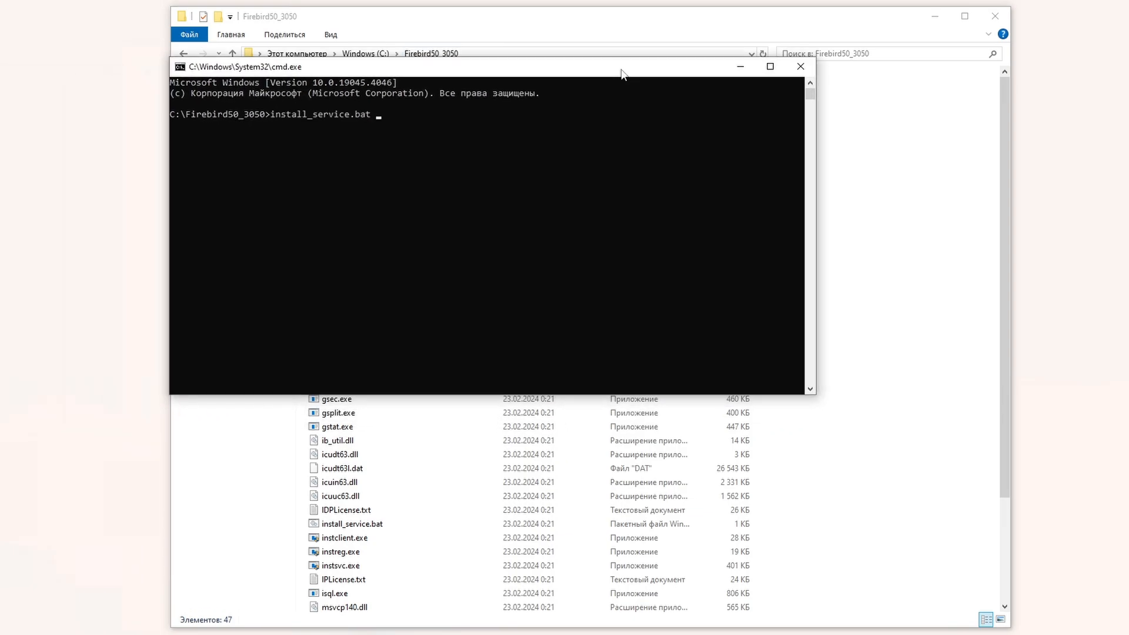
pyautogui.write('FB50_3050')
pyautogui.press('Return')
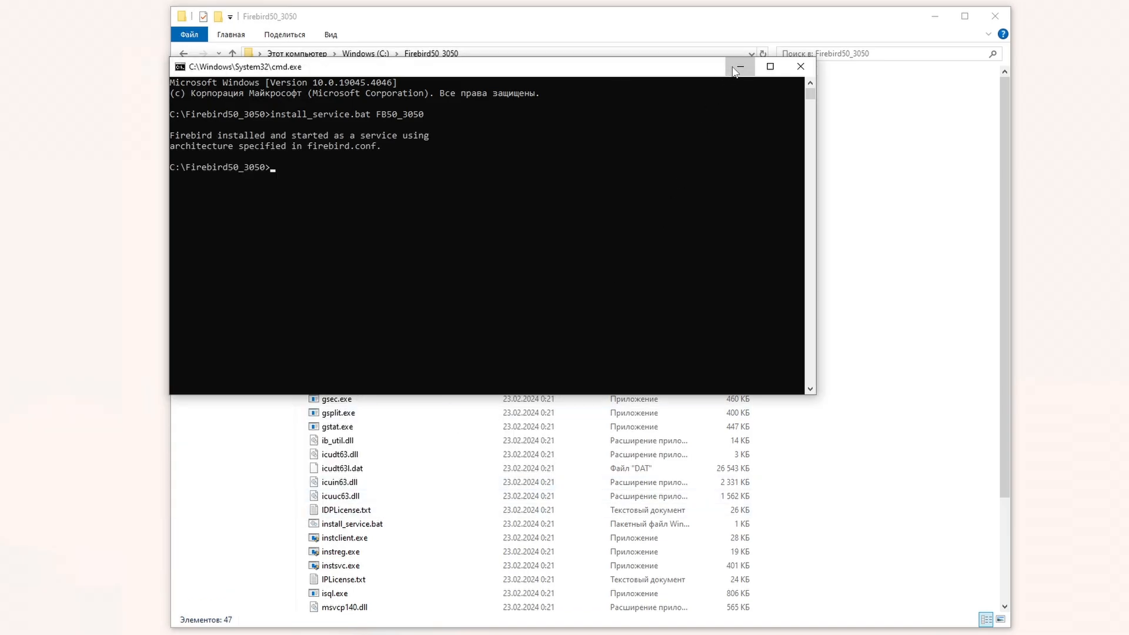
pyautogui.click(741, 66)
# Step: Open a console in C:\Firebird50_3060 and enter install_service.bat FB50_3060
pyautogui.click(387, 54)
pyautogui.doubleClick(339, 107)
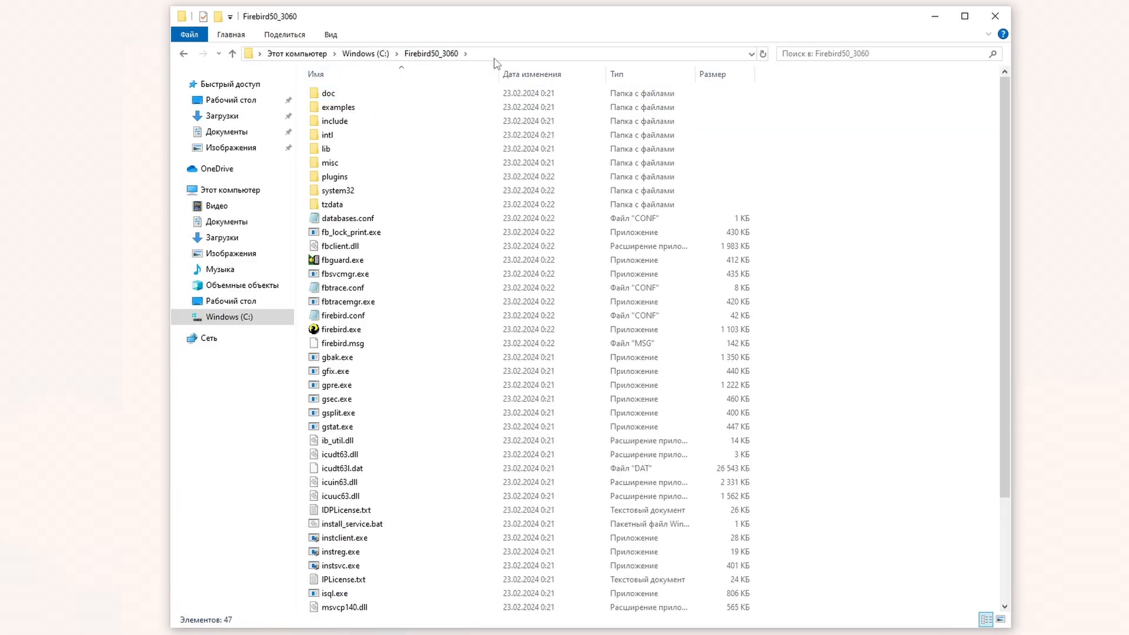
pyautogui.click(497, 54)
pyautogui.write('cmd')
pyautogui.press('Return')
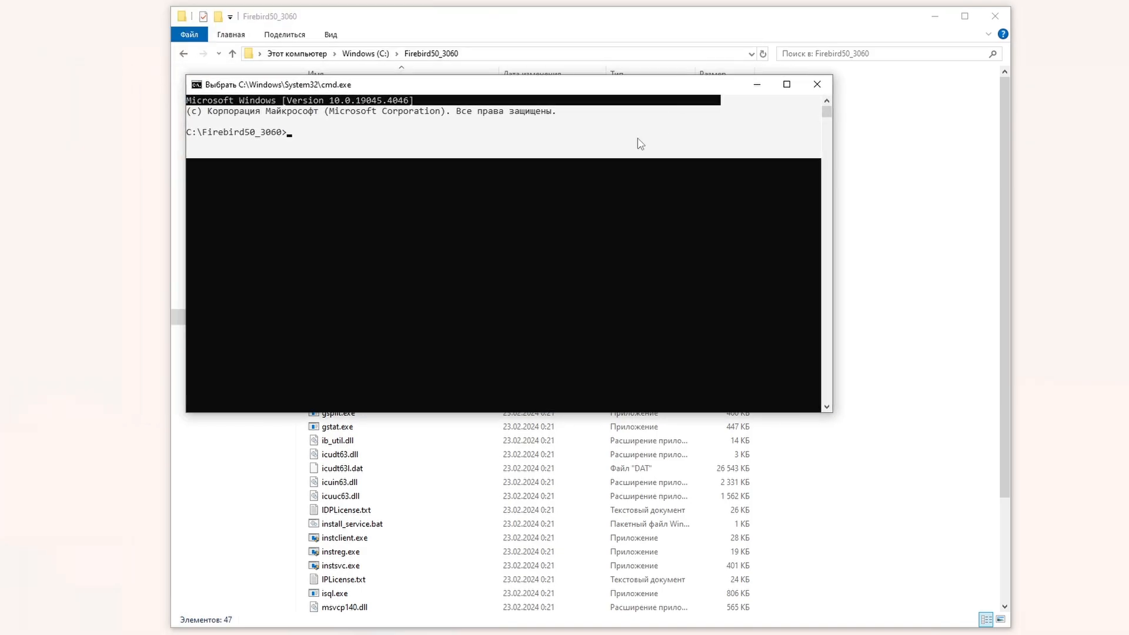
pyautogui.write('ins')
pyautogui.press('Tab')
pyautogui.write('FB50')
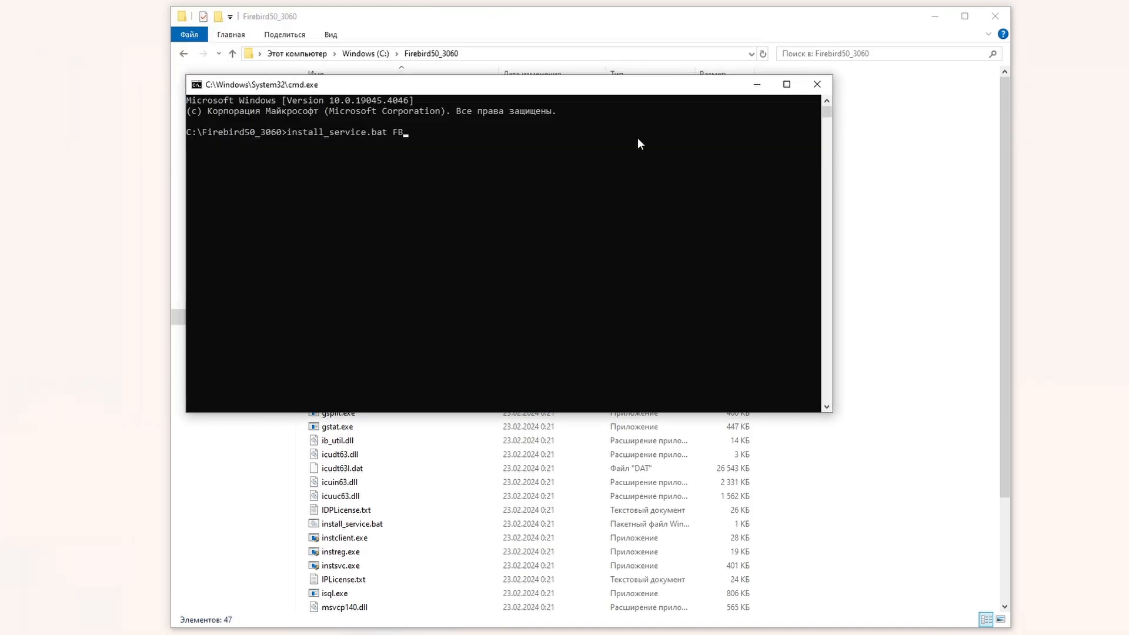
pyautogui.write('_3060')
# Step: Install FB50_3060, check both Firebird services' paths in Services, then run isql -user sysdba employee
pyautogui.press('Return')
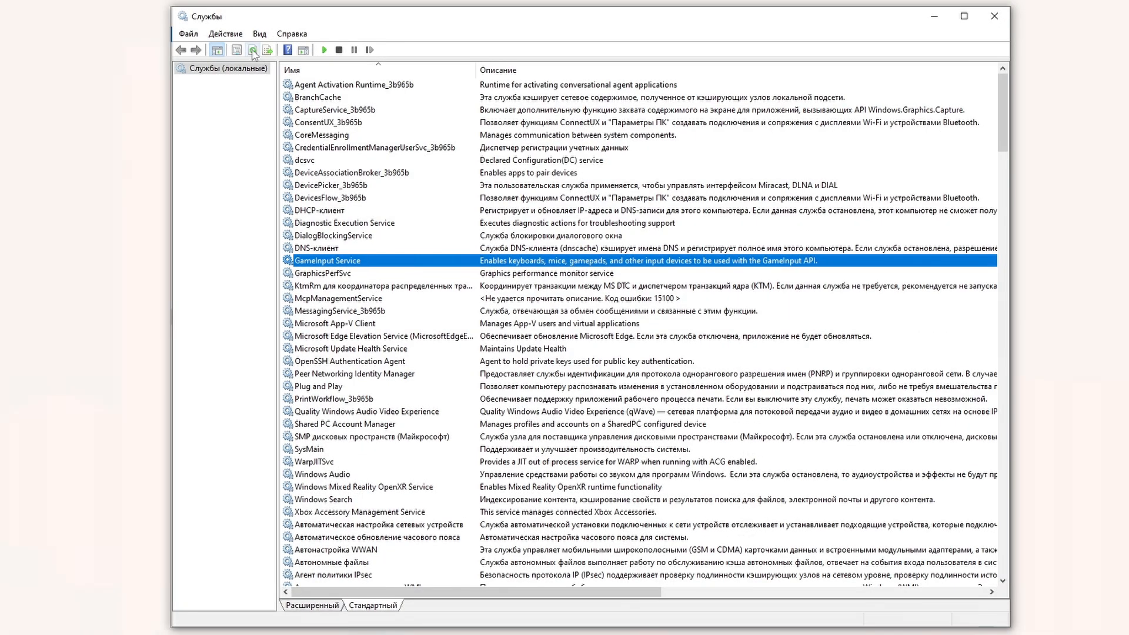
pyautogui.click(252, 50)
pyautogui.doubleClick(588, 261)
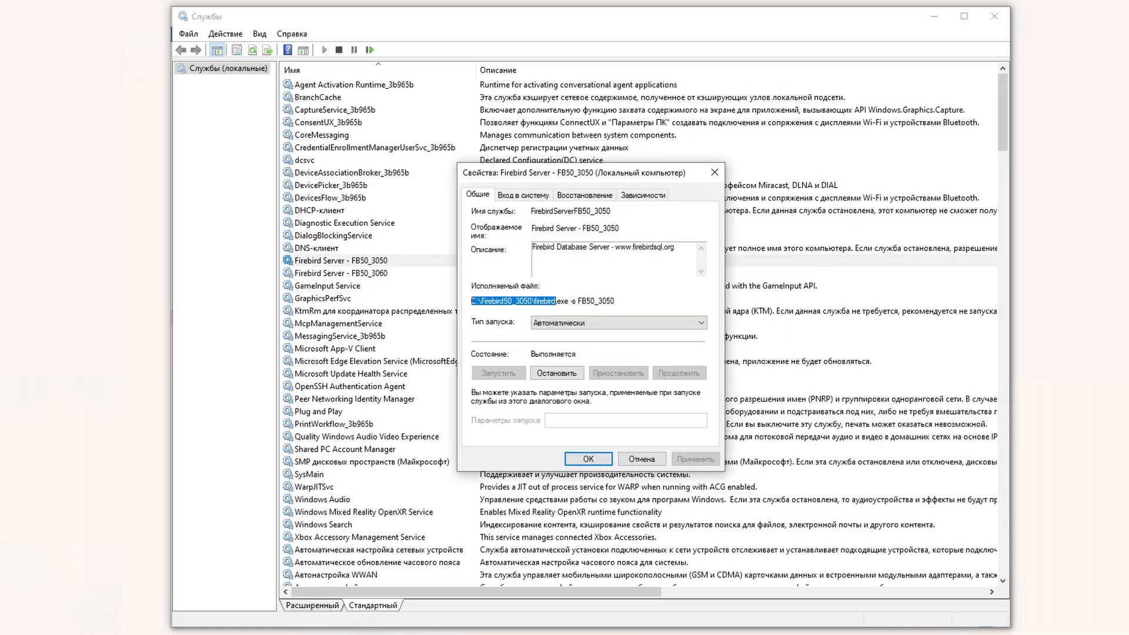
pyautogui.press('Escape')
pyautogui.doubleClick(598, 278)
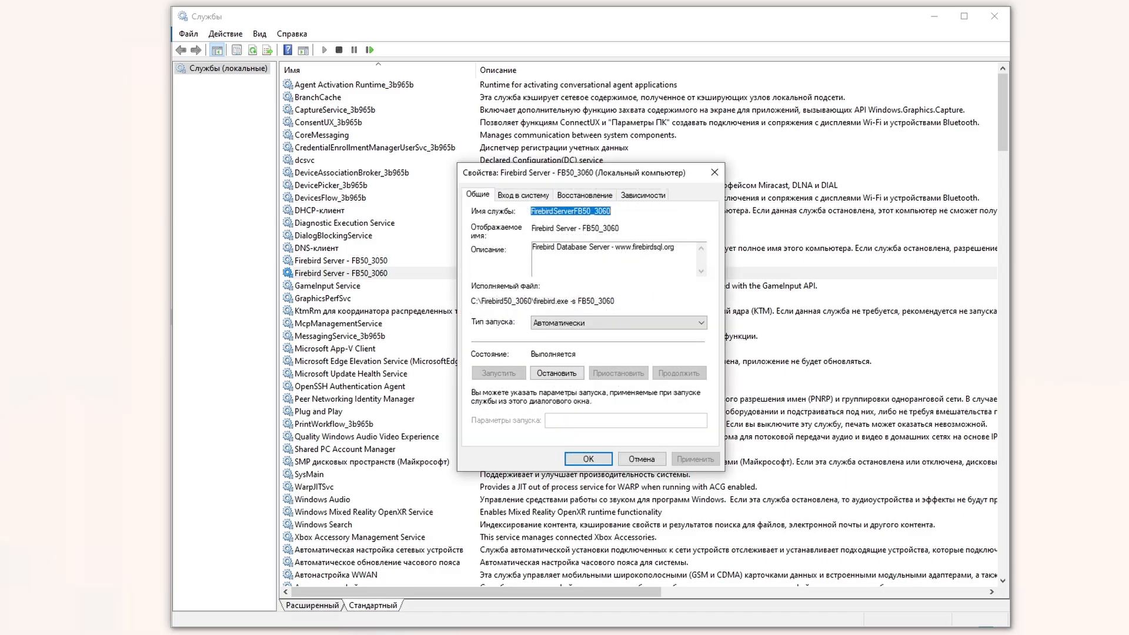
pyautogui.click(716, 177)
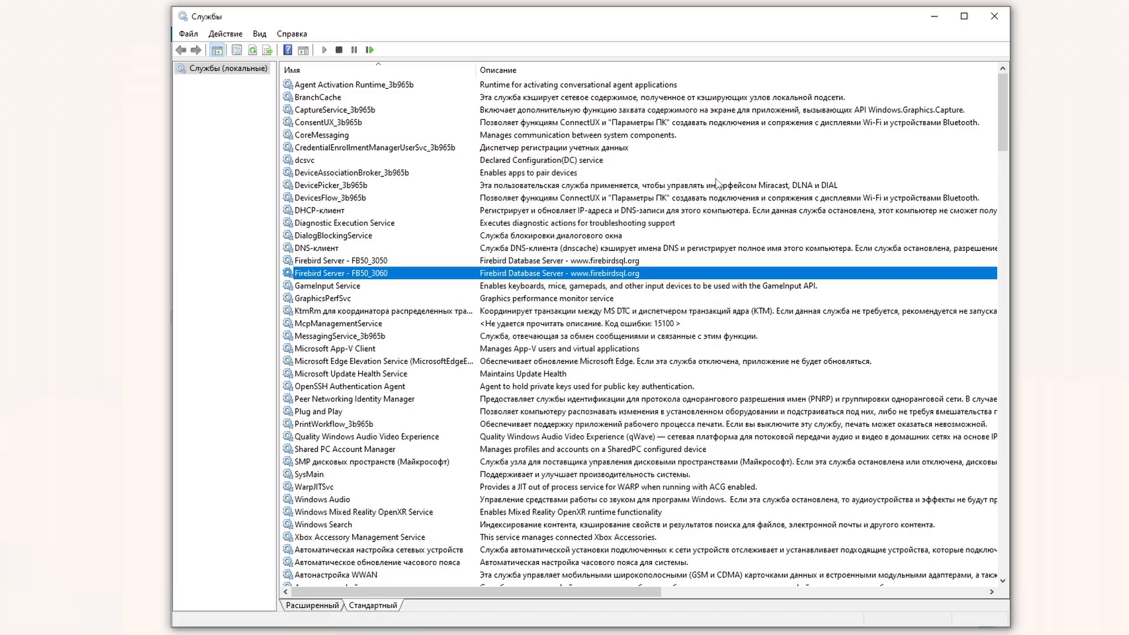
pyautogui.click(935, 16)
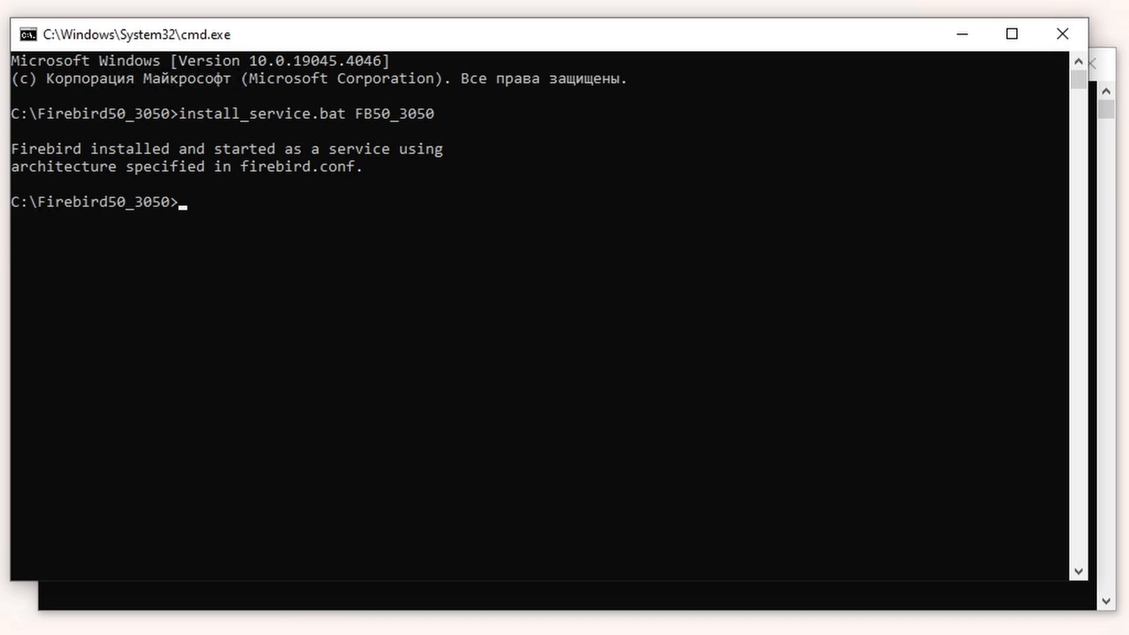
pyautogui.write('isql -user sysdba employee')
pyautogui.press('Return')
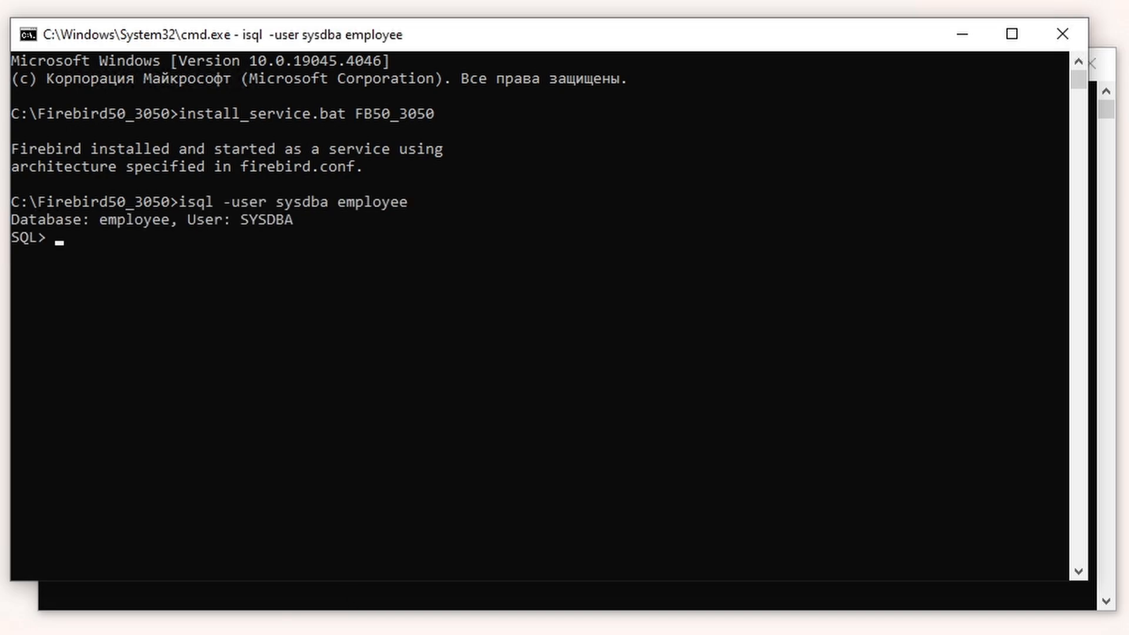
# Step: Set the SYSDBA password on the 3050 instance and exit isql
pyautogui.hotkey('ctrl', 'v')
pyautogui.press('Return')
pyautogui.write('exit;')
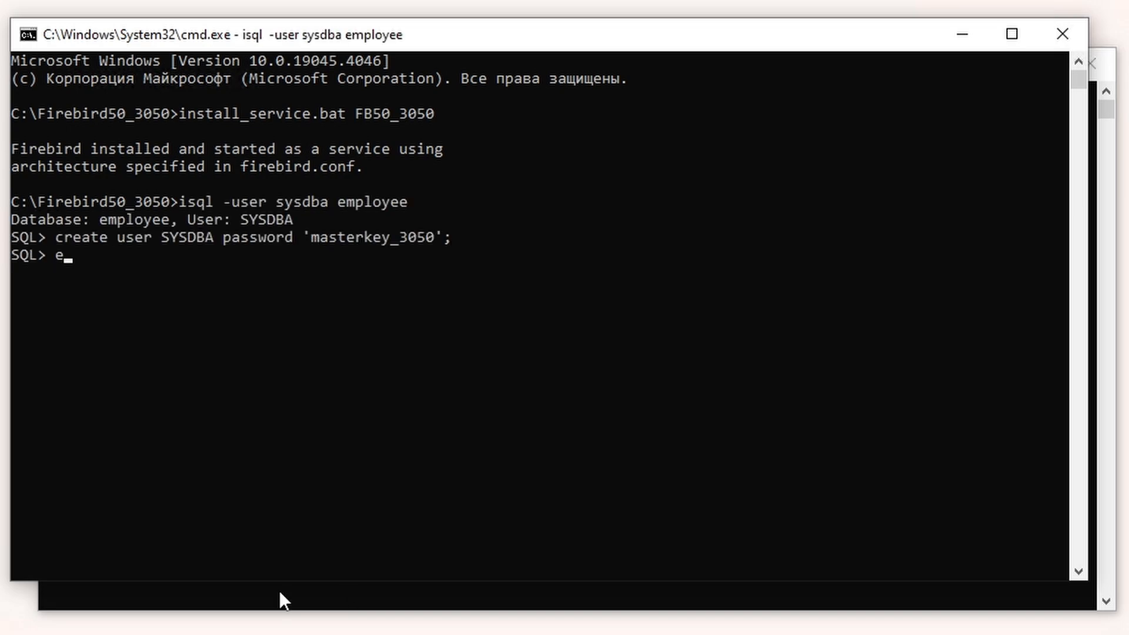
pyautogui.press('Return')
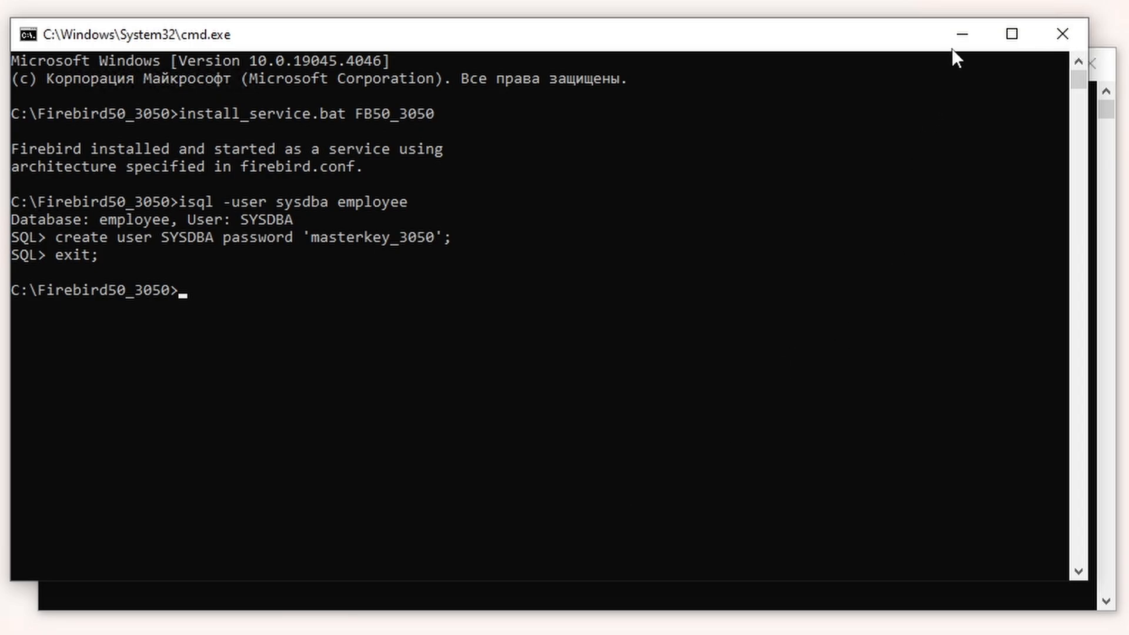
# Step: In the 3060 console, connect isql to employee as SYSDBA, set its password, and exit
pyautogui.click(963, 34)
pyautogui.write('isql -user sysdba employee')
pyautogui.press('Return')
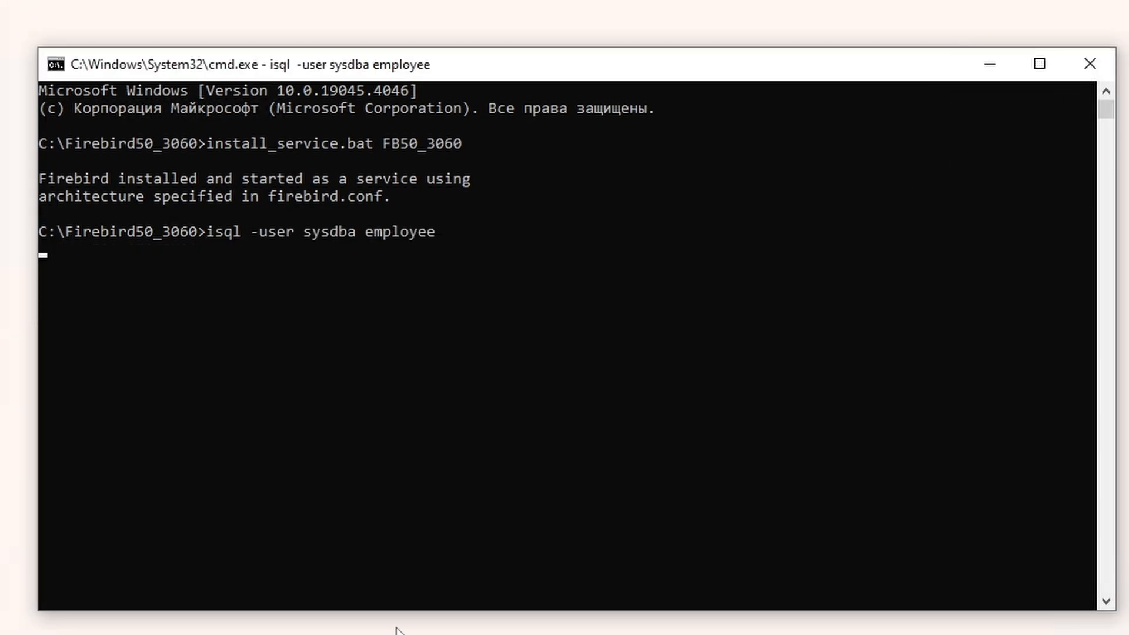
pyautogui.hotkey('ctrl', 'v')
pyautogui.press('Return')
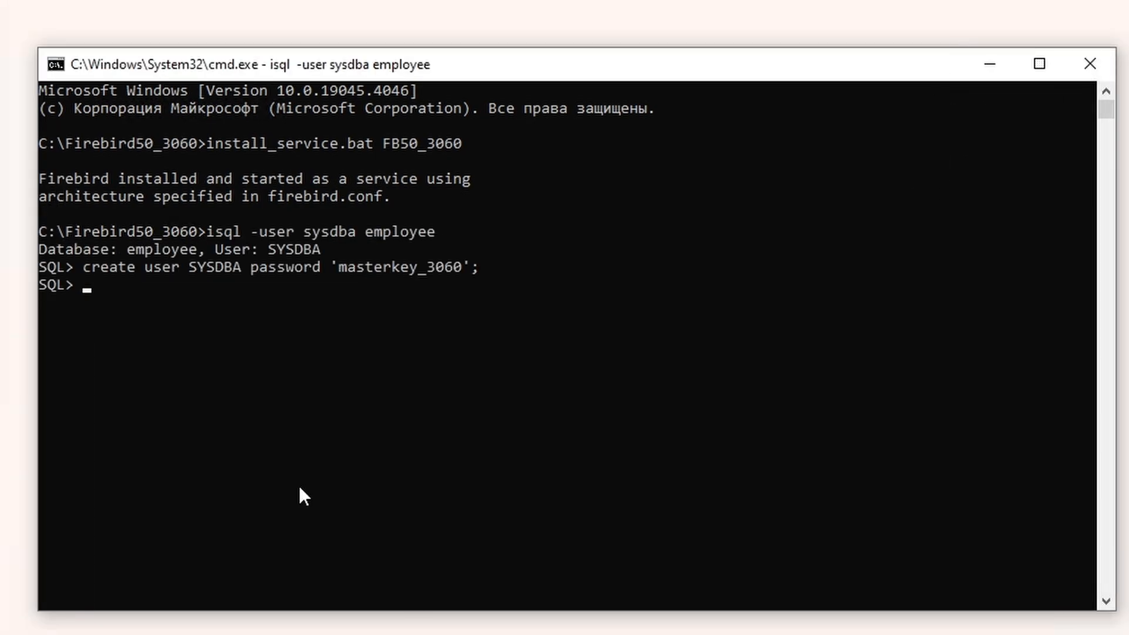
pyautogui.write('exit;')
pyautogui.press('Return')
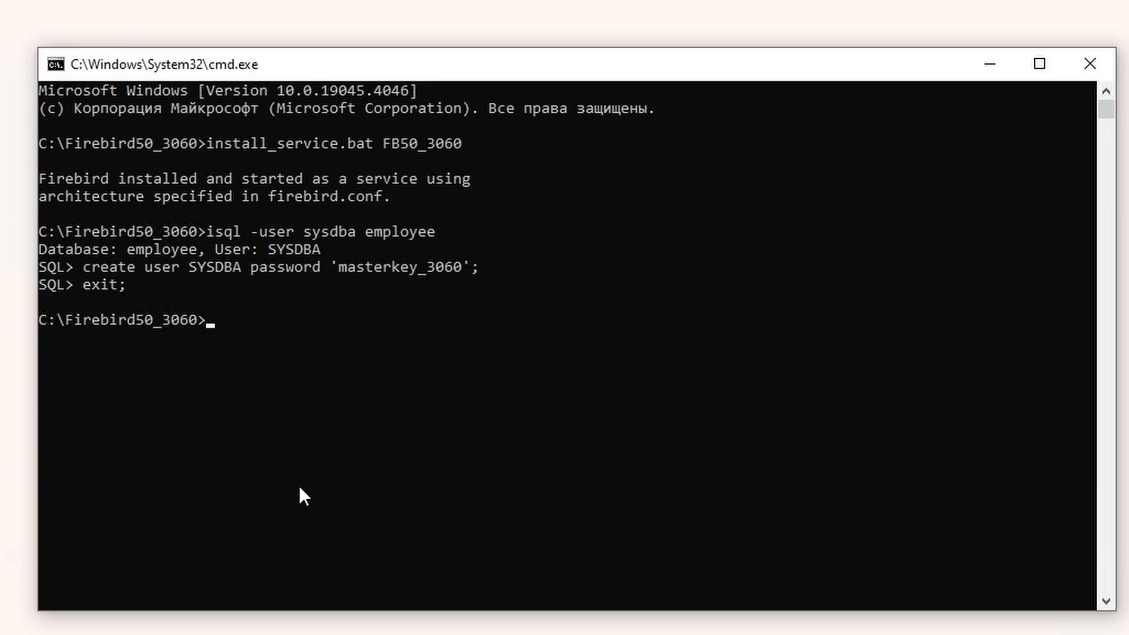
# Step: Start isql in both consoles, connecting the 3060 one to localhost/3060:EMPLOYEE.FDB as SYSDBA
pyautogui.hotkey('alt', 'Tab')
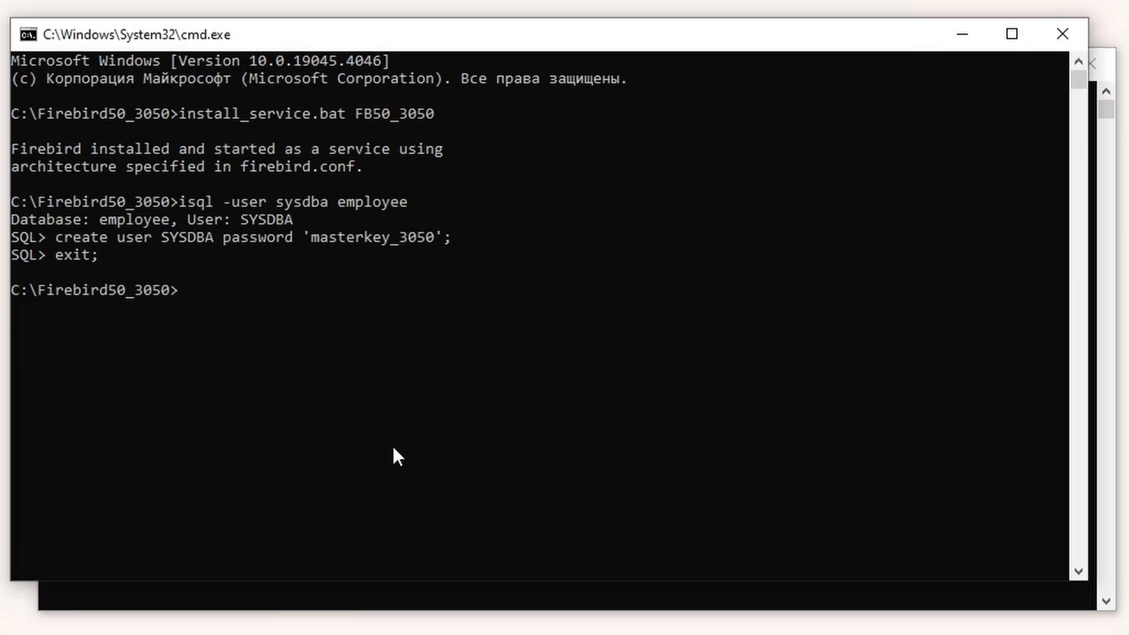
pyautogui.write('isql')
pyautogui.press('Return')
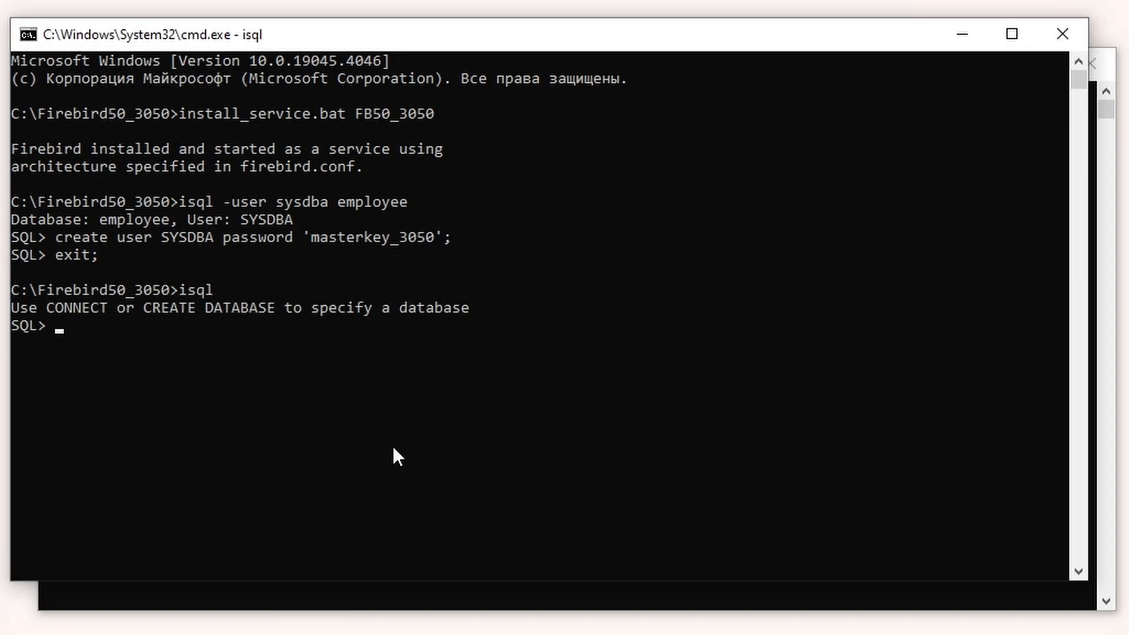
pyautogui.hotkey('ctrl', 'v')
pyautogui.press('Return')
pyautogui.click(683, 594)
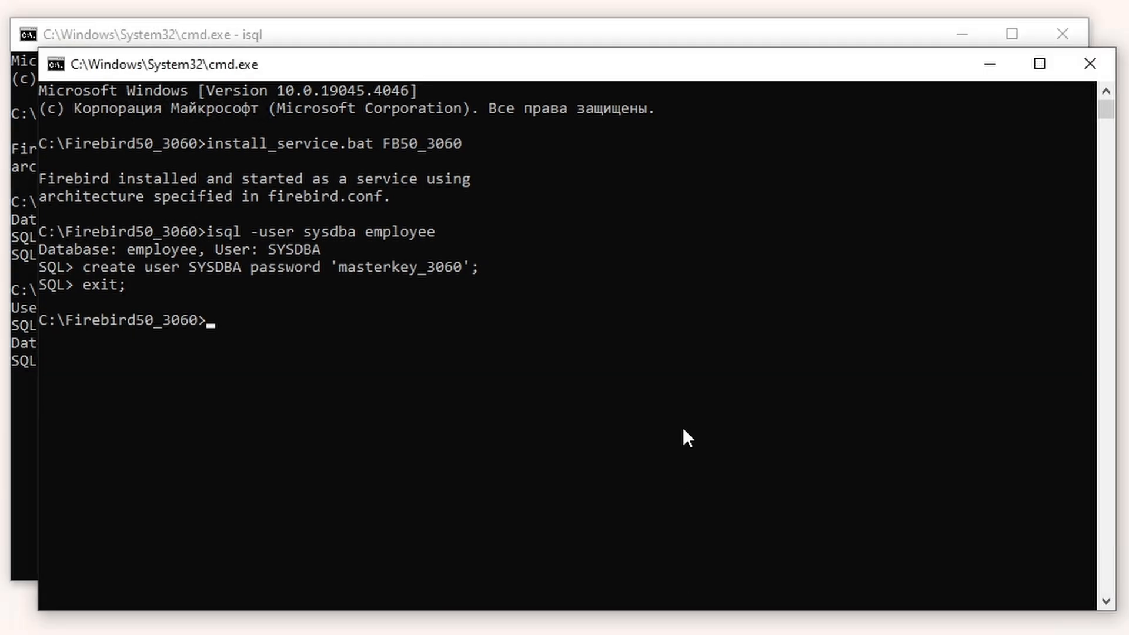
pyautogui.write('isql')
pyautogui.press('Return')
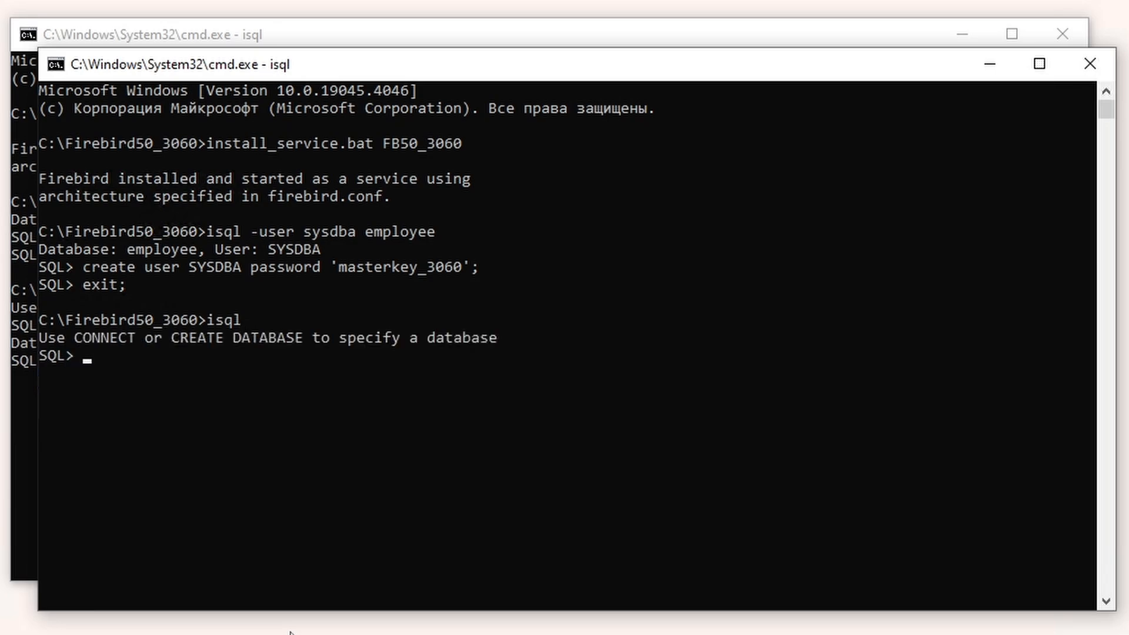
pyautogui.hotkey('ctrl', 'v')
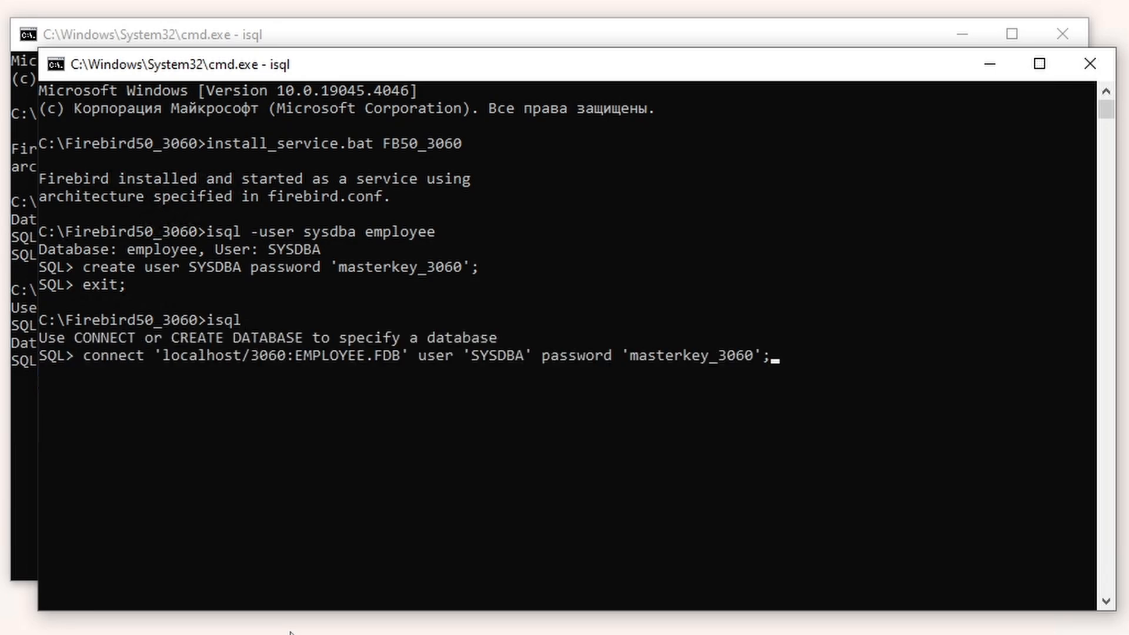
pyautogui.press('Return')
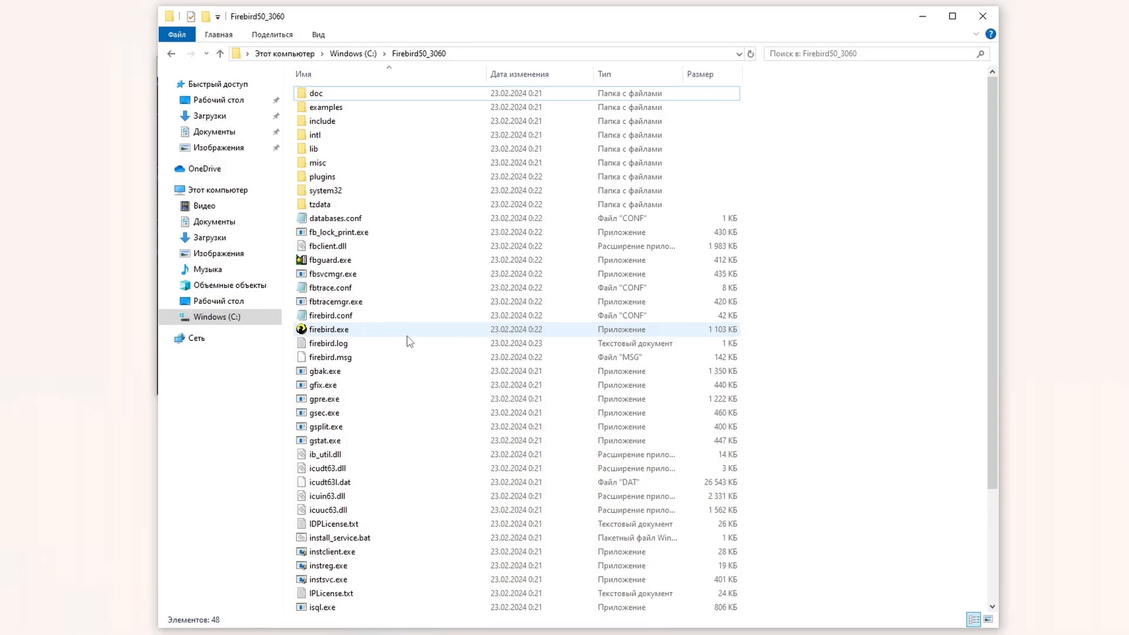
pyautogui.scroll(-3, 408, 338)
# Step: Launch isql.exe from Firebird50_3060 and try connecting to localhost:EMPLOYEE.FDB with the 3050 password
pyautogui.doubleClick(518, 493)
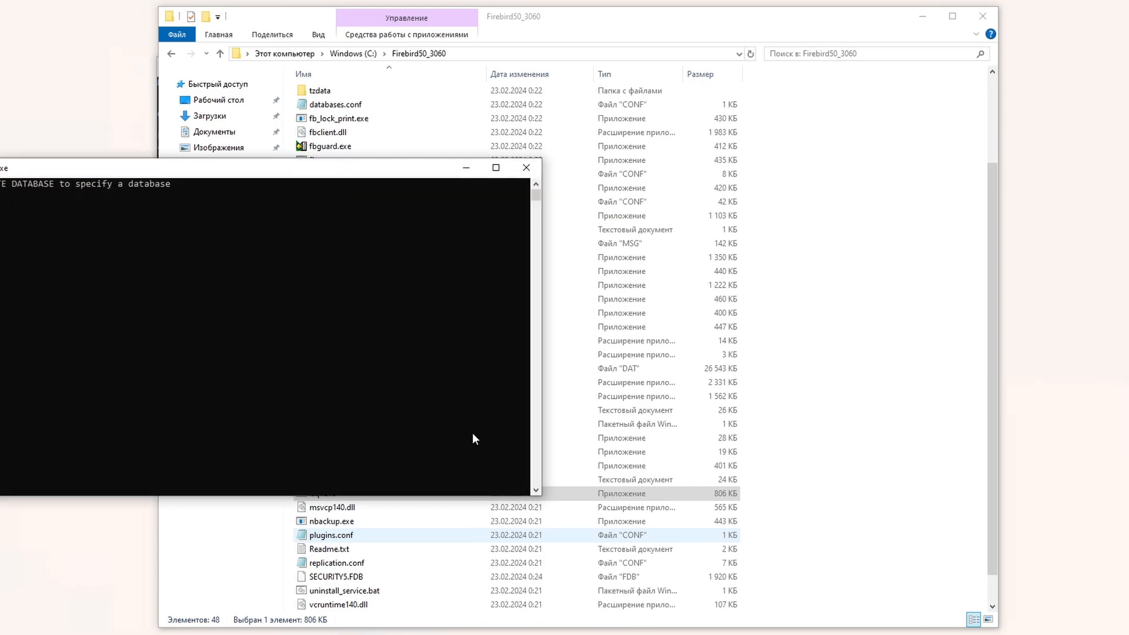
pyautogui.moveTo(328, 172); pyautogui.dragTo(651, 131)
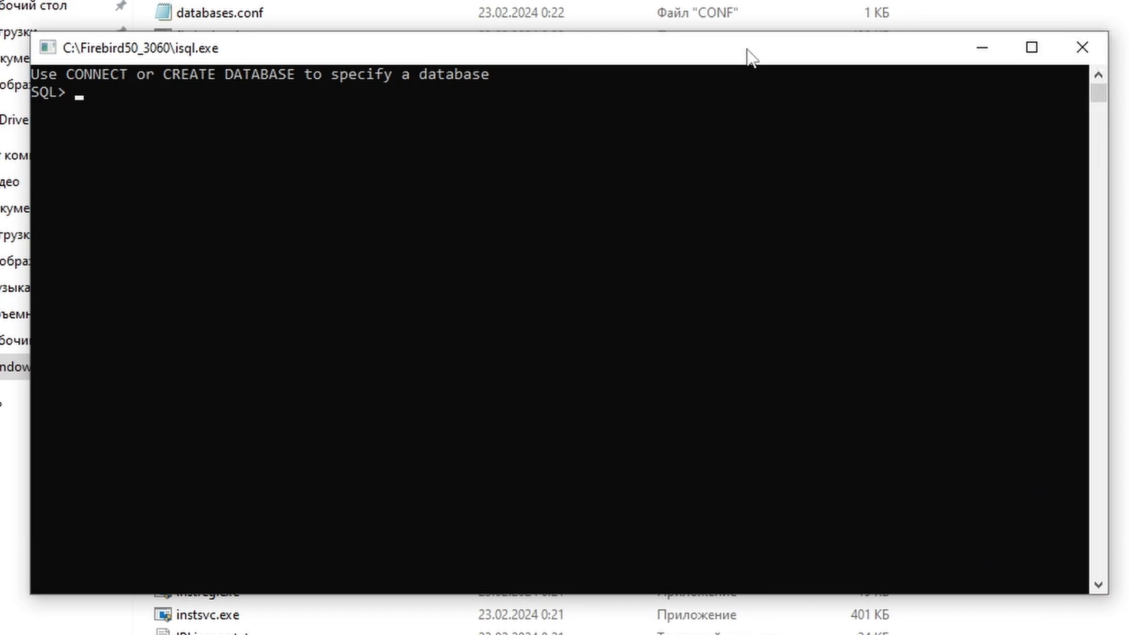
pyautogui.rightClick(245, 275)
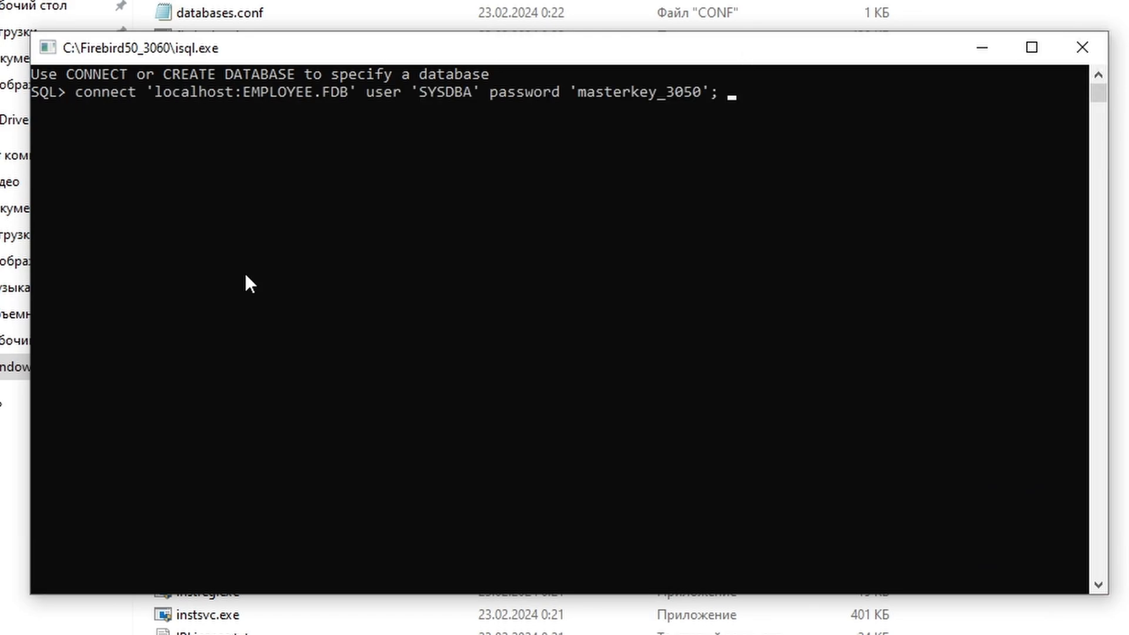
pyautogui.press('Return')
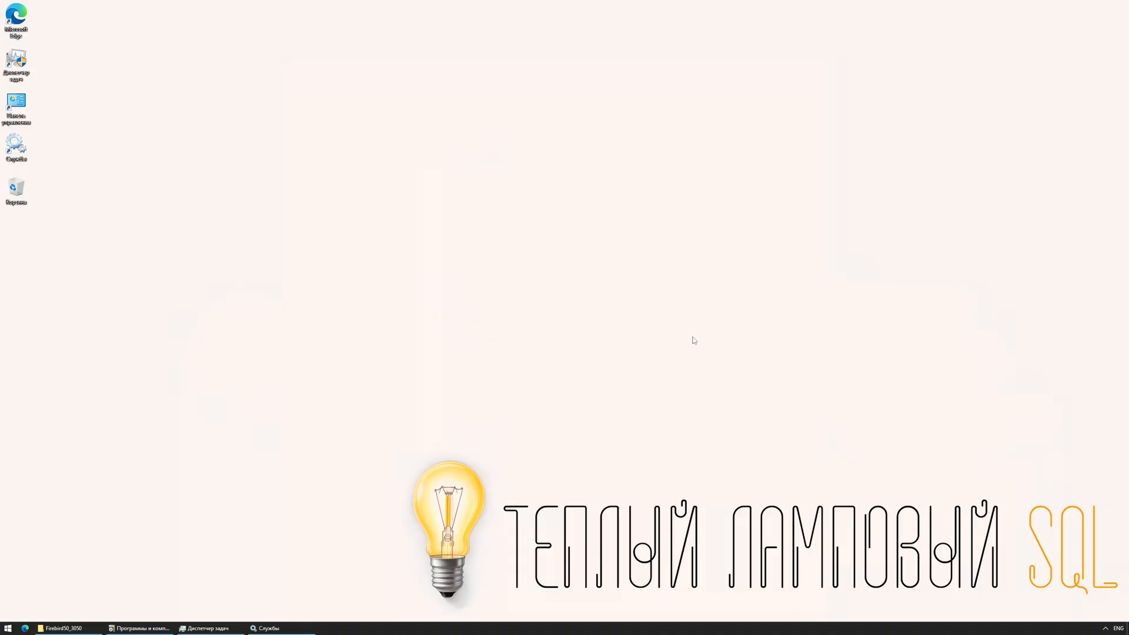
# Step: Open a cmd console from the Firebird50_3050 address bar and run uninstall_service.bat FB50_3050
pyautogui.click(63, 629)
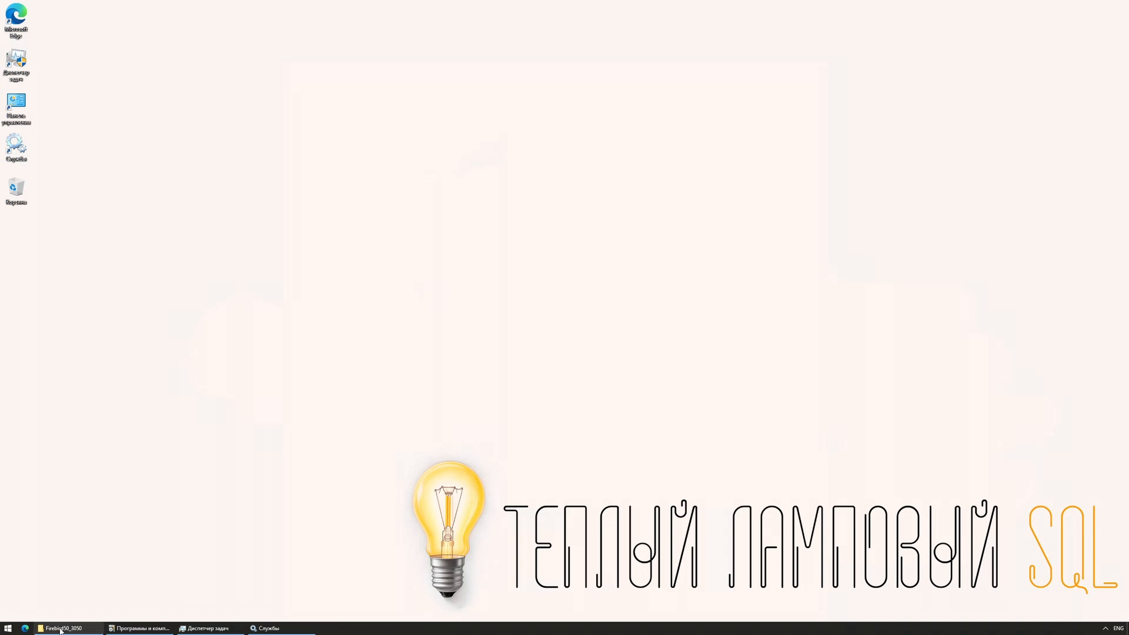
pyautogui.click(600, 54)
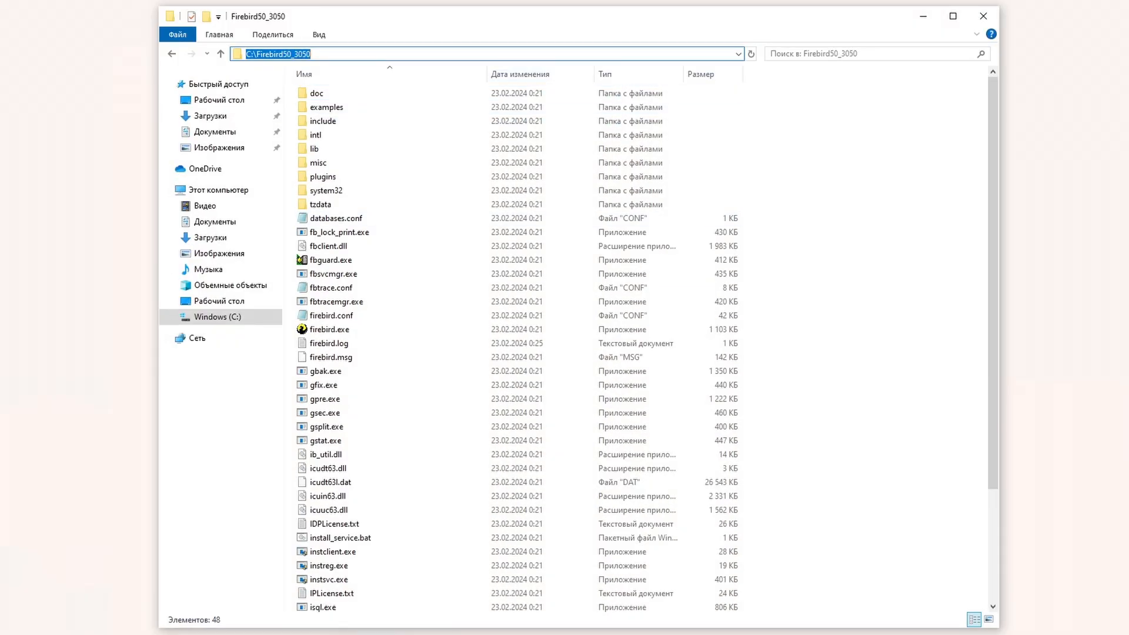
pyautogui.write('cmd')
pyautogui.press('Return')
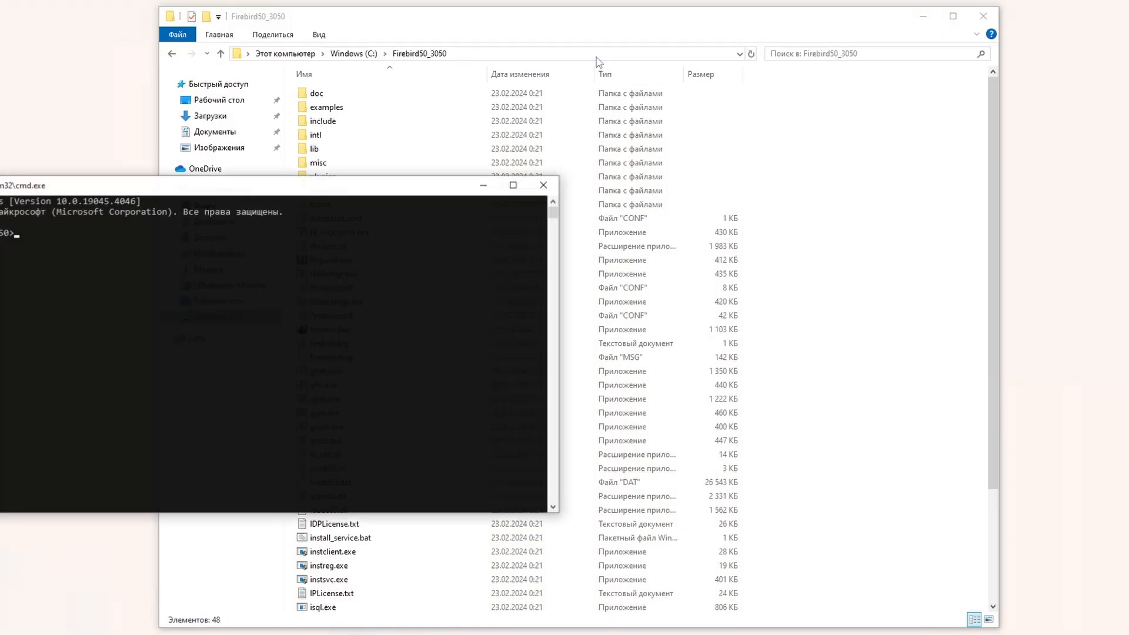
pyautogui.moveTo(464, 186); pyautogui.dragTo(762, 83)
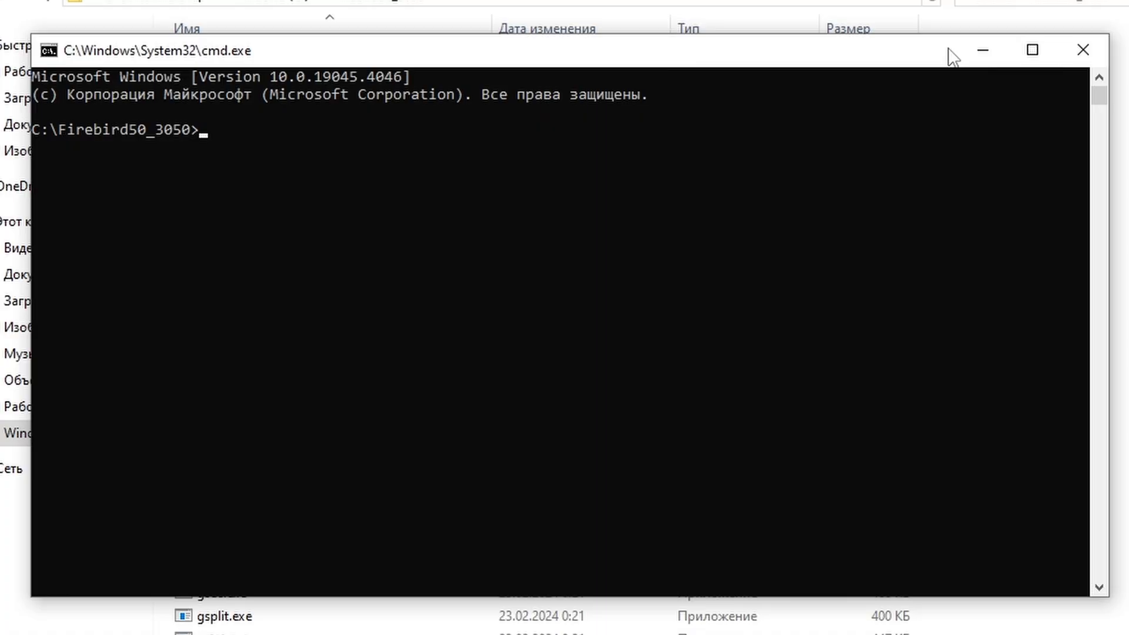
pyautogui.write('un')
pyautogui.press('Tab')
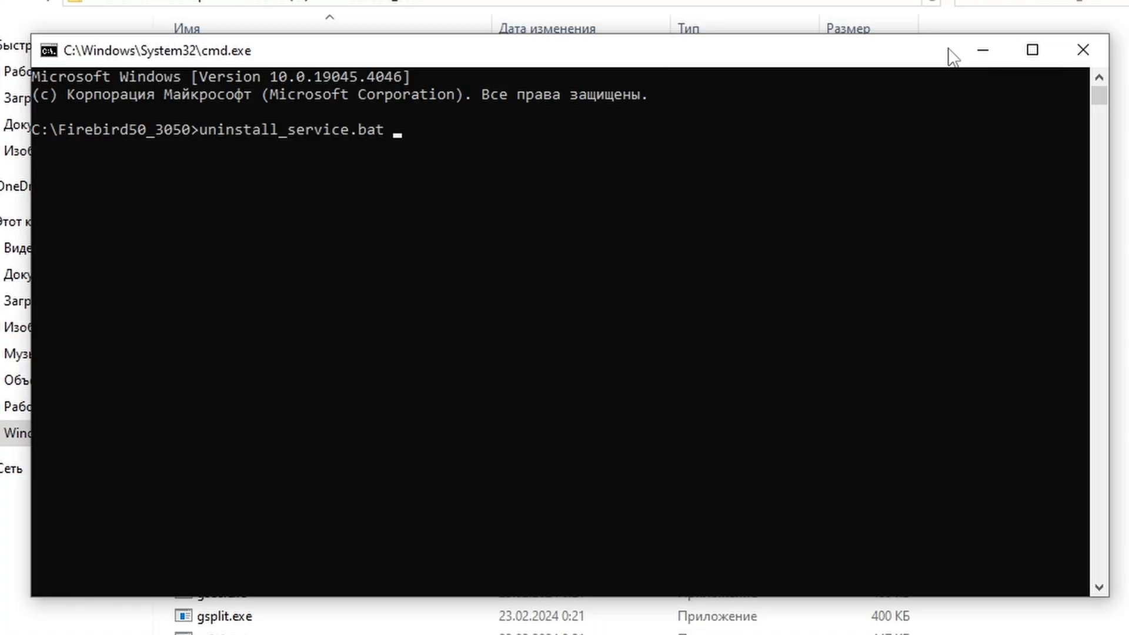
pyautogui.write('FB50_3050')
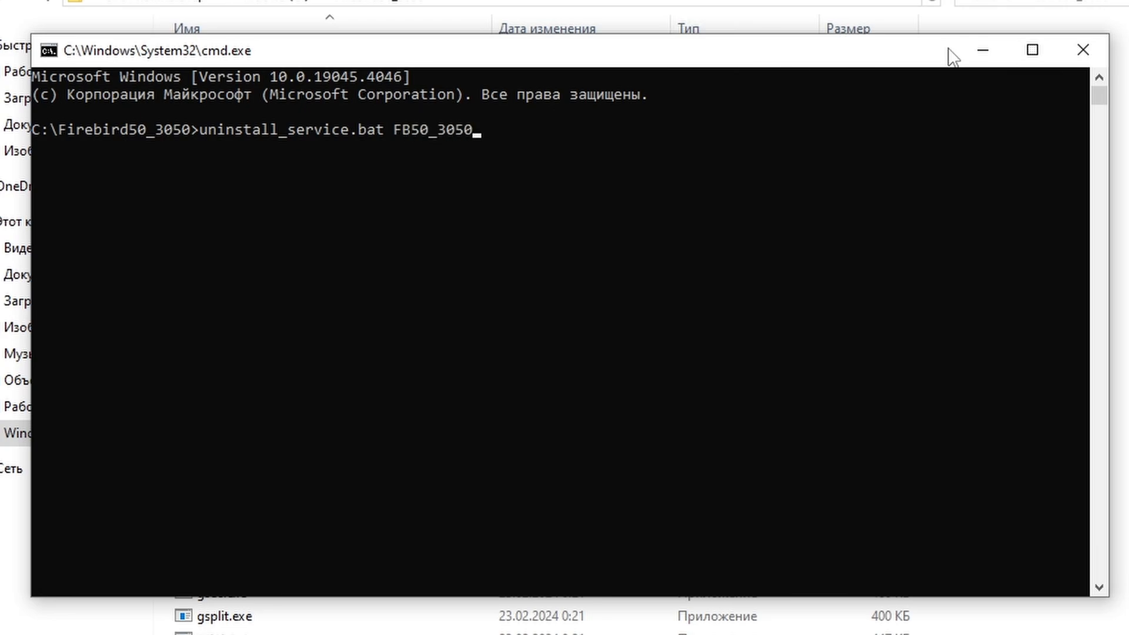
pyautogui.press('Return')
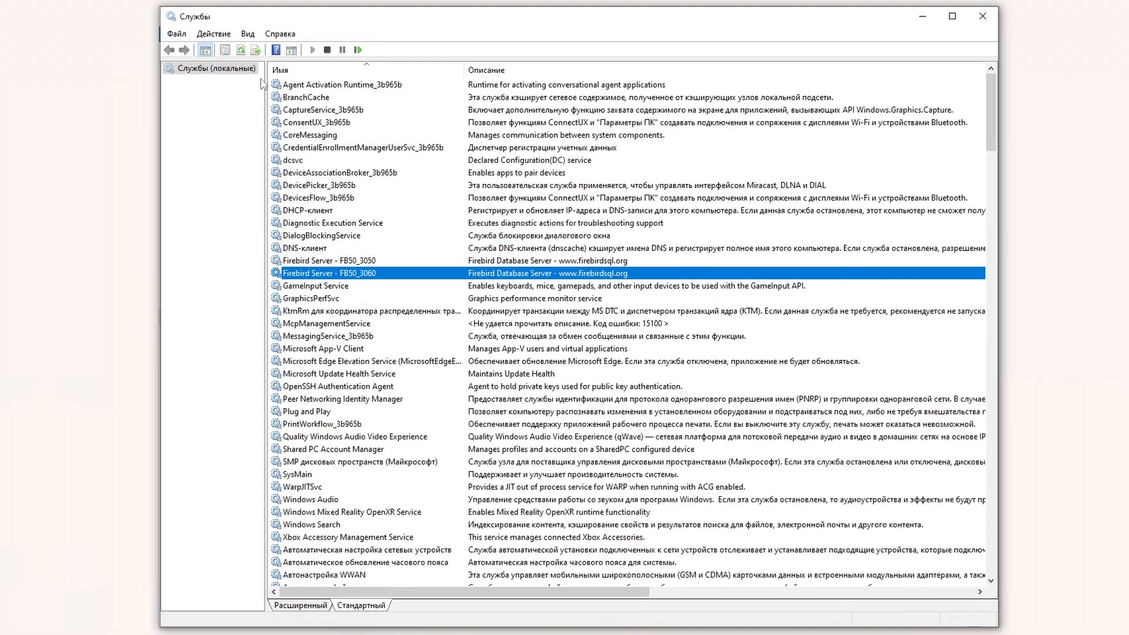
# Step: Refresh Services to confirm FB50_3050 is gone and only FB50_3060 remains
pyautogui.click(239, 49)
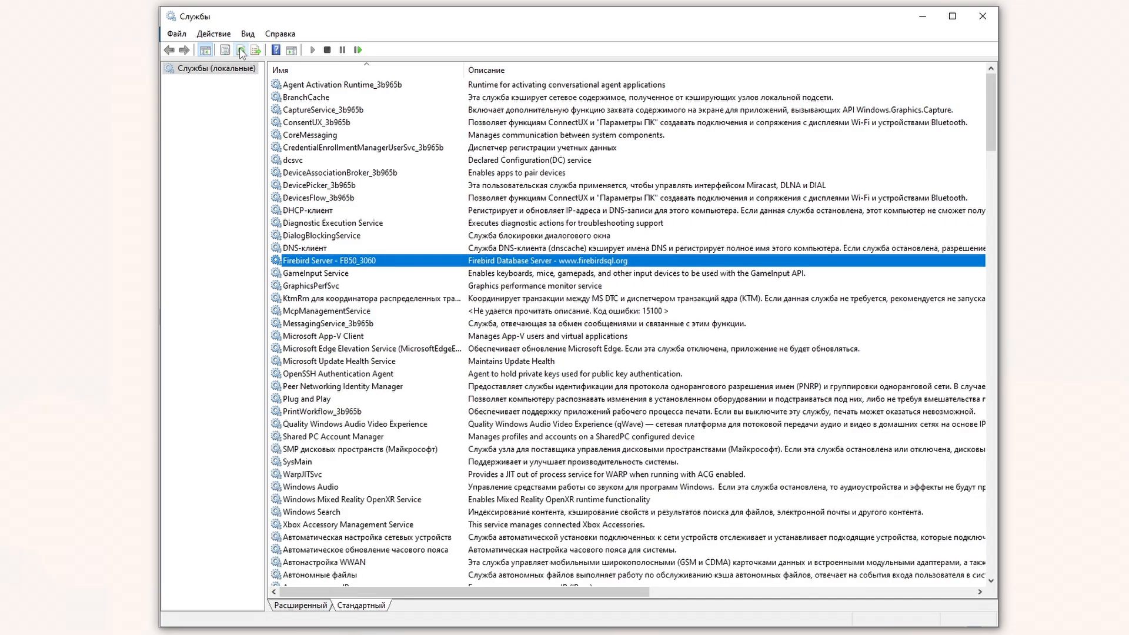
pyautogui.click(456, 272)
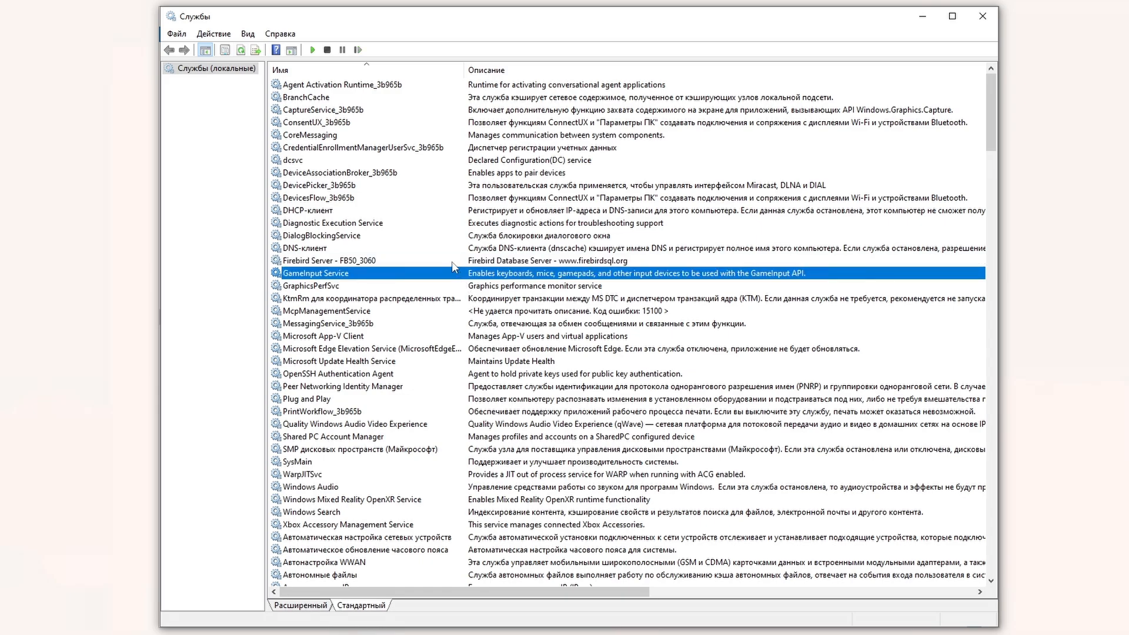
pyautogui.click(451, 261)
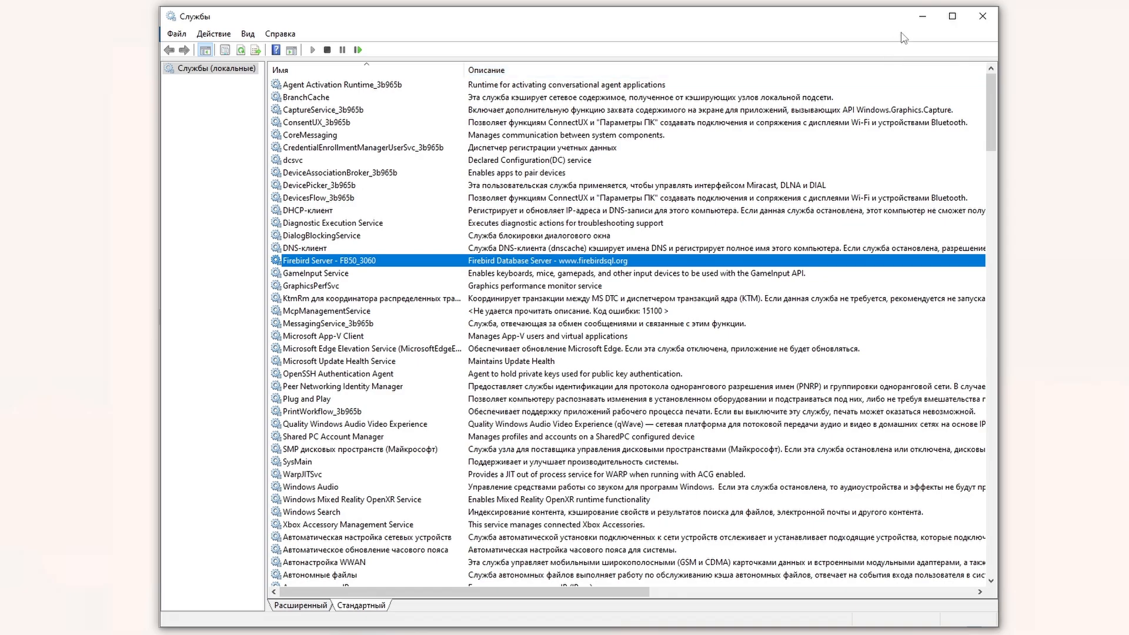
# Step: Run uninstall_service.bat FB50_3060 and refresh Services to confirm its removal
pyautogui.click(922, 19)
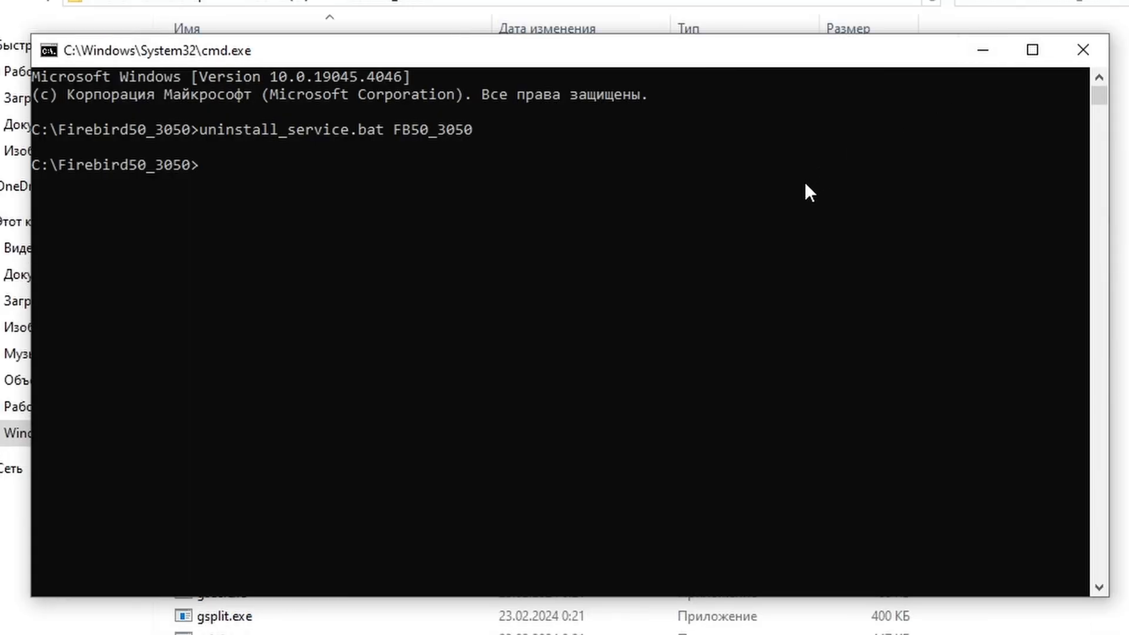
pyautogui.press('Up')
pyautogui.press('BackSpace')
pyautogui.press('BackSpace')
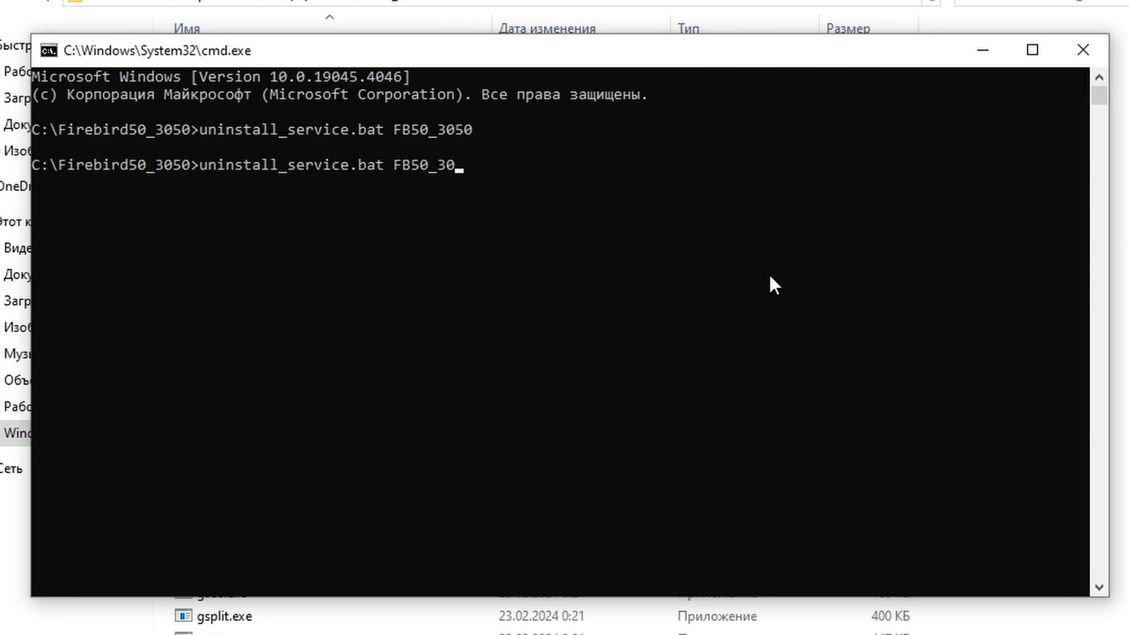
pyautogui.write('60')
pyautogui.press('Return')
pyautogui.click(875, 492)
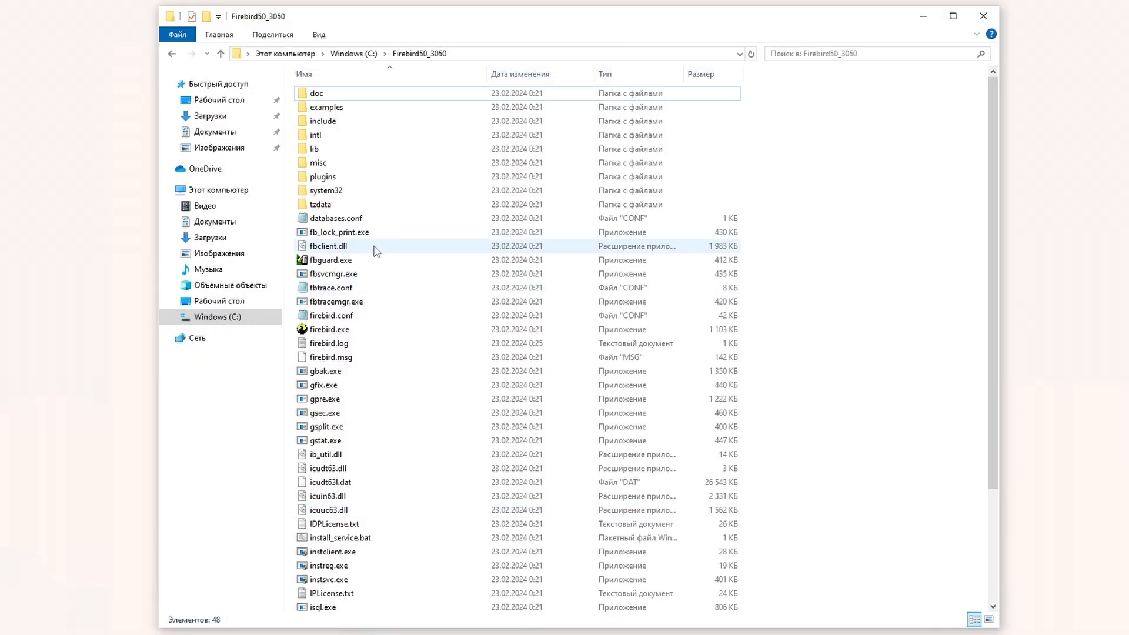
pyautogui.hotkey('alt', 'Tab')
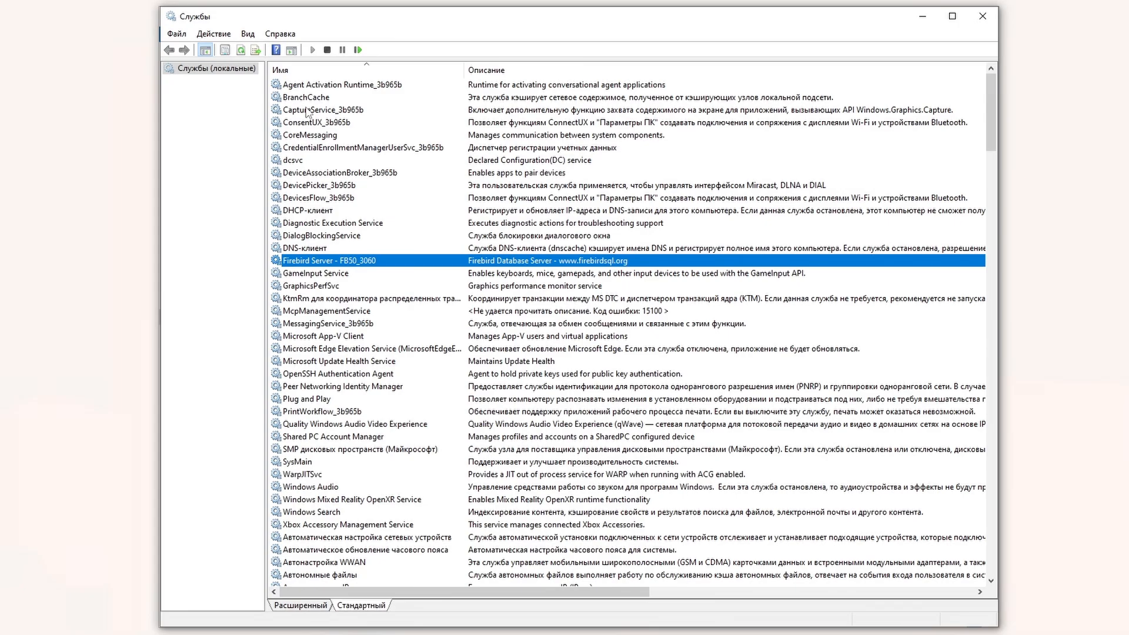
pyautogui.click(241, 53)
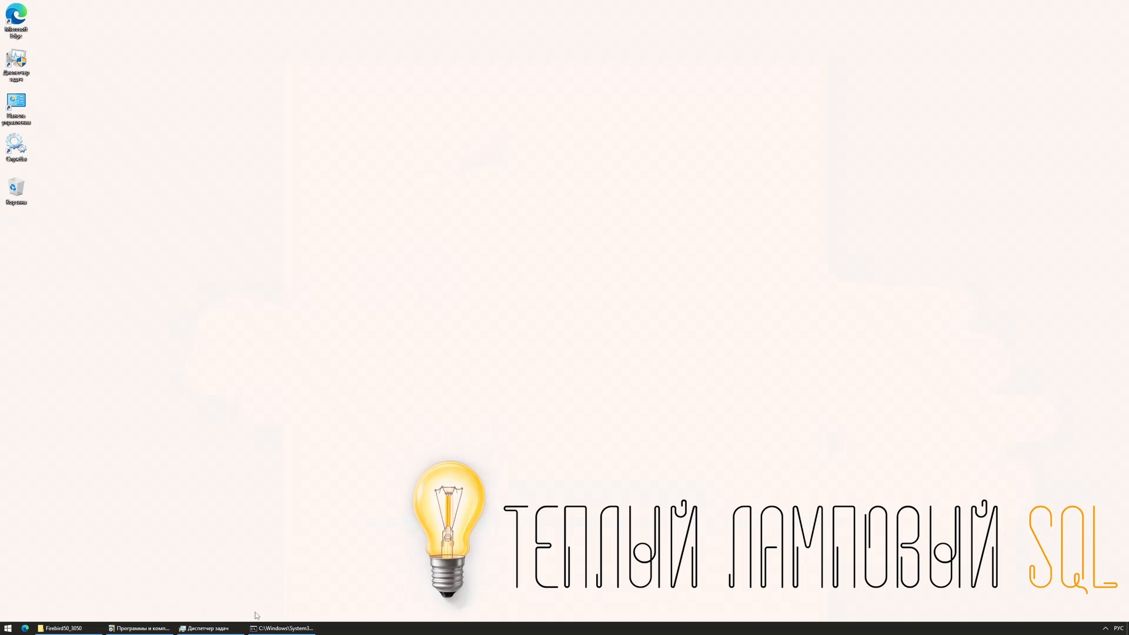
# Step: Install FB_3050 with instsvc as an auto-start guardian service and start it
pyautogui.click(272, 629)
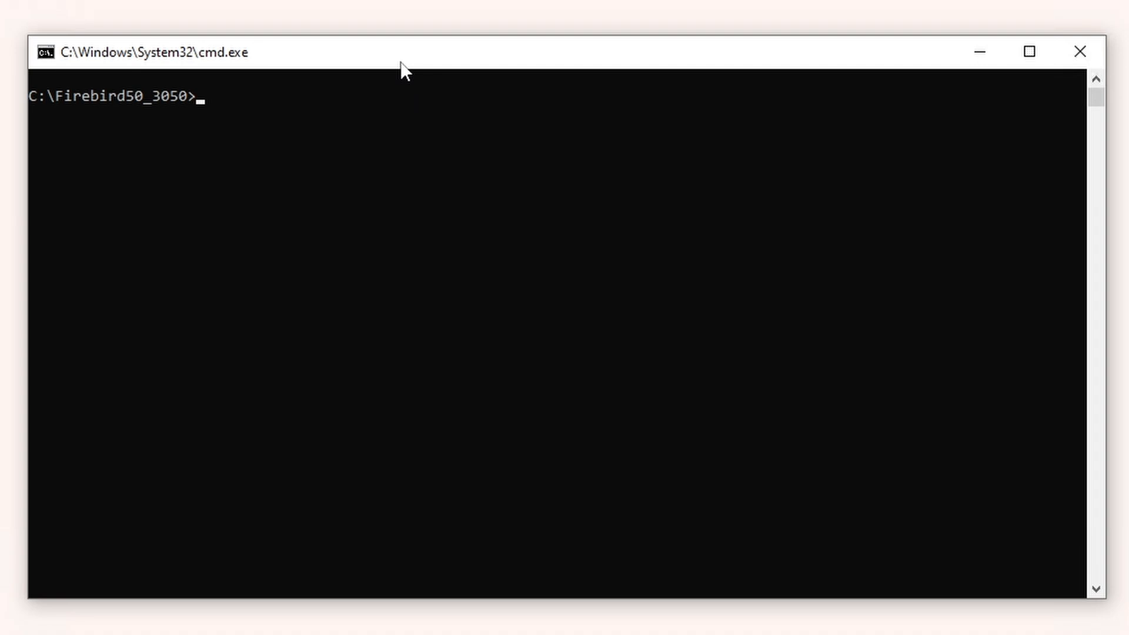
pyautogui.rightClick(384, 265)
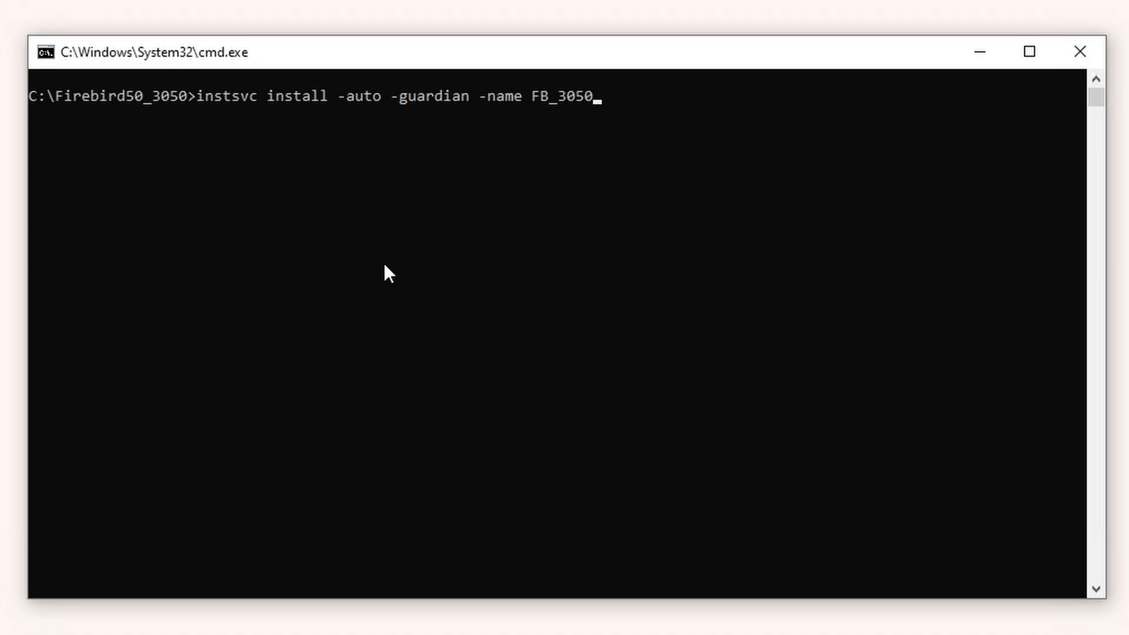
pyautogui.press('Return')
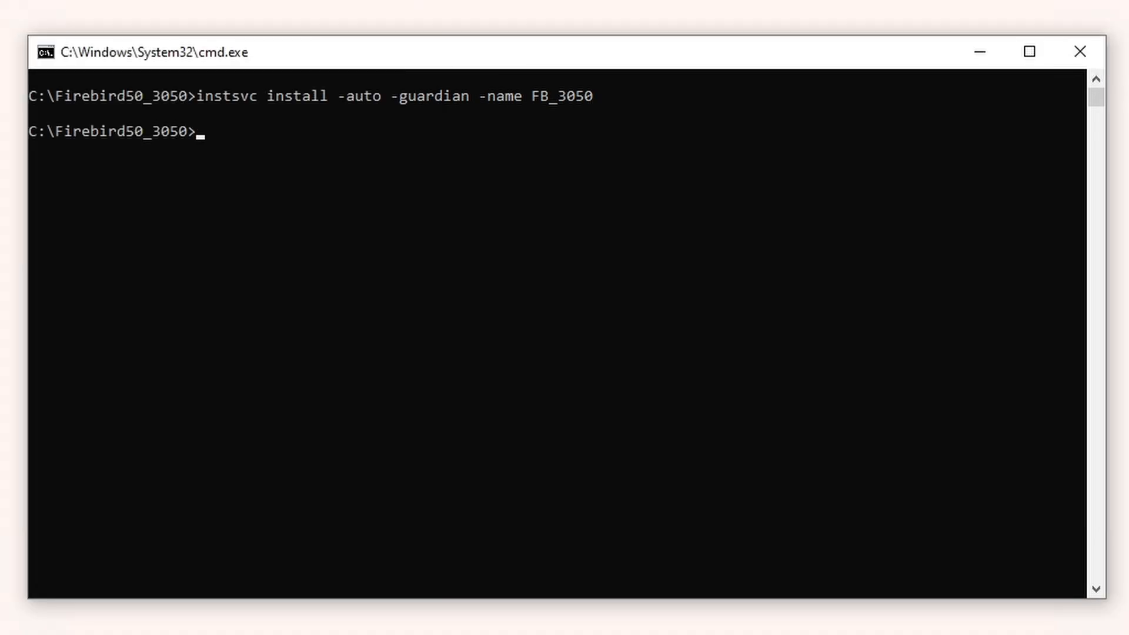
pyautogui.write('instsvc start -name FB_3050')
pyautogui.press('Return')
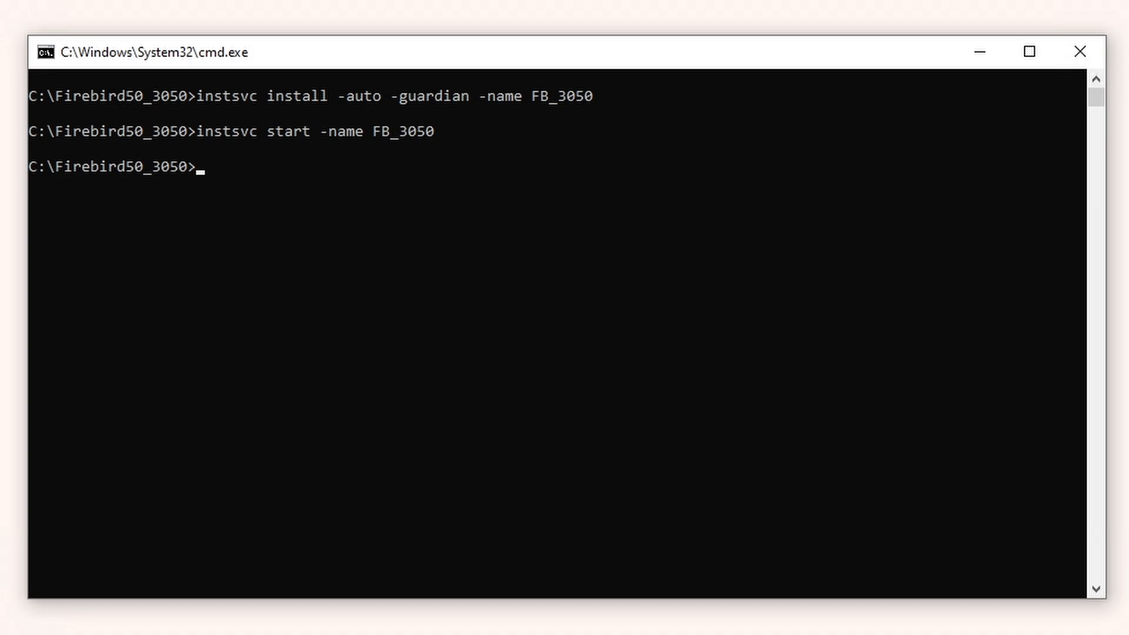
# Step: Start isql and submit the SYSDBA connect statement for localhost:EMPLOYEE.FDB
pyautogui.write('isql')
pyautogui.press('Return')
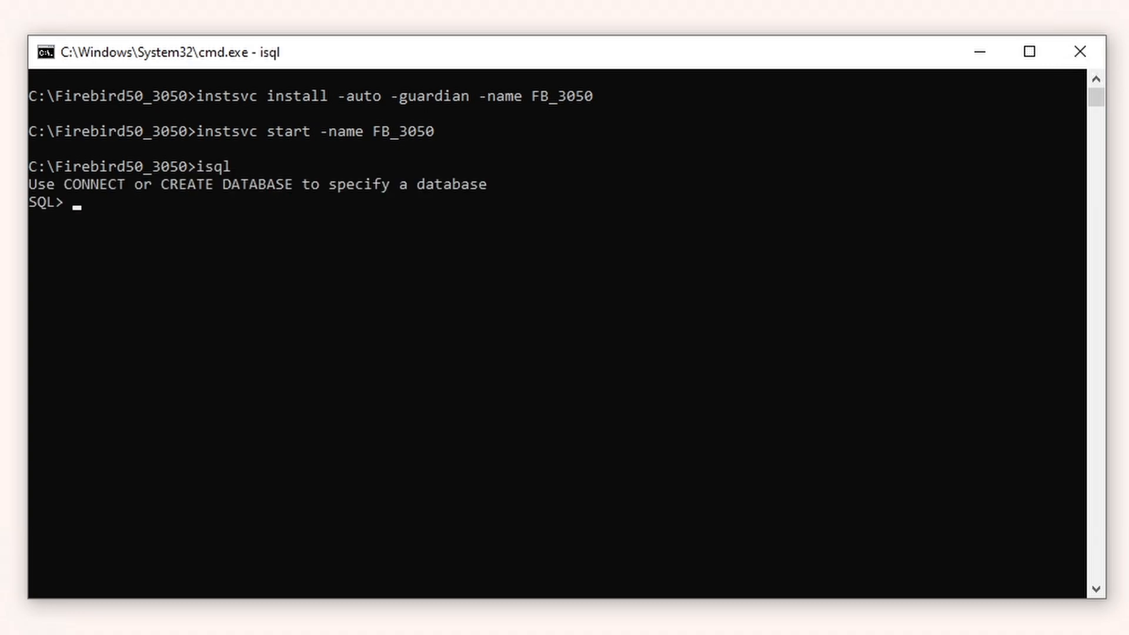
pyautogui.rightClick(221, 474)
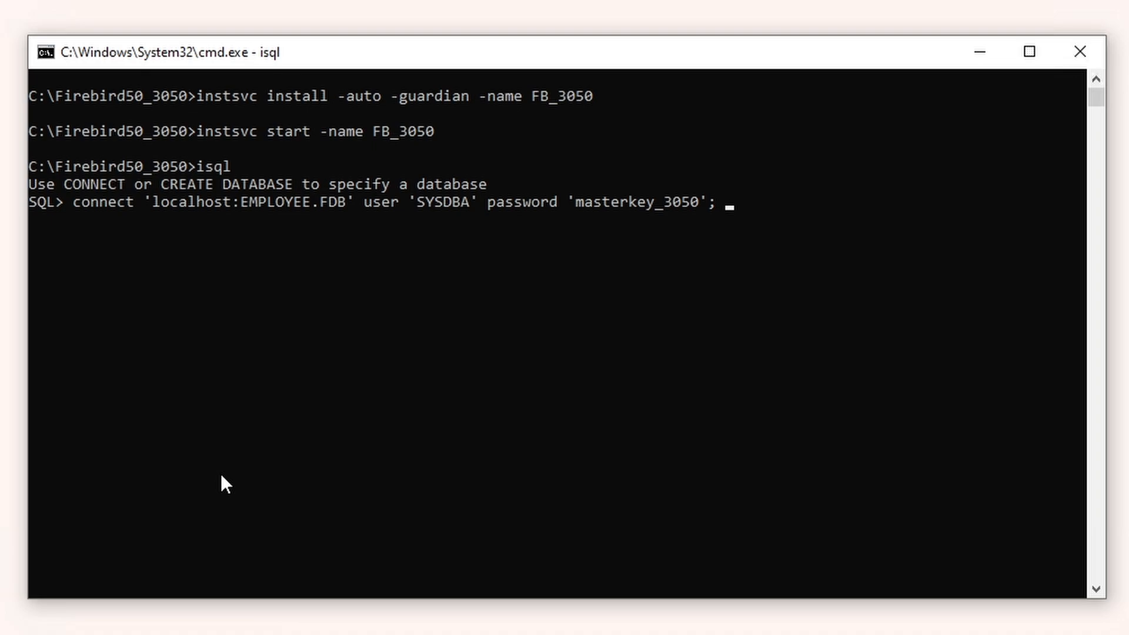
pyautogui.press('Return')
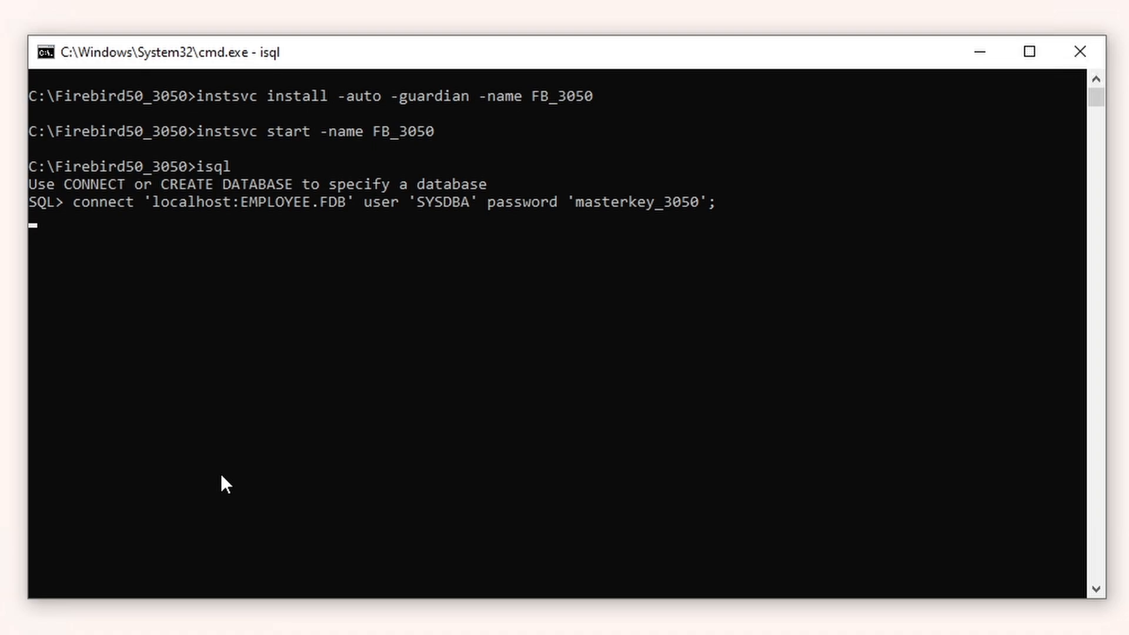
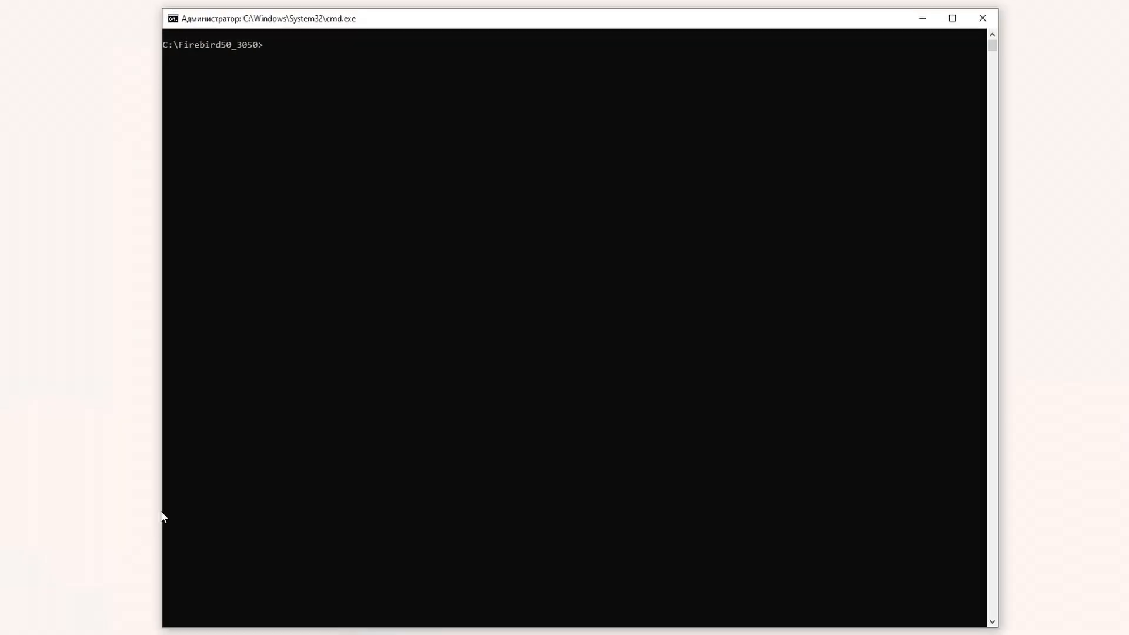
# Step: Show instclient usage, then query fbclient and gds32 status with 'instclient.exe q f' and 'q g'
pyautogui.write('instclient.exe')
pyautogui.press('Return')
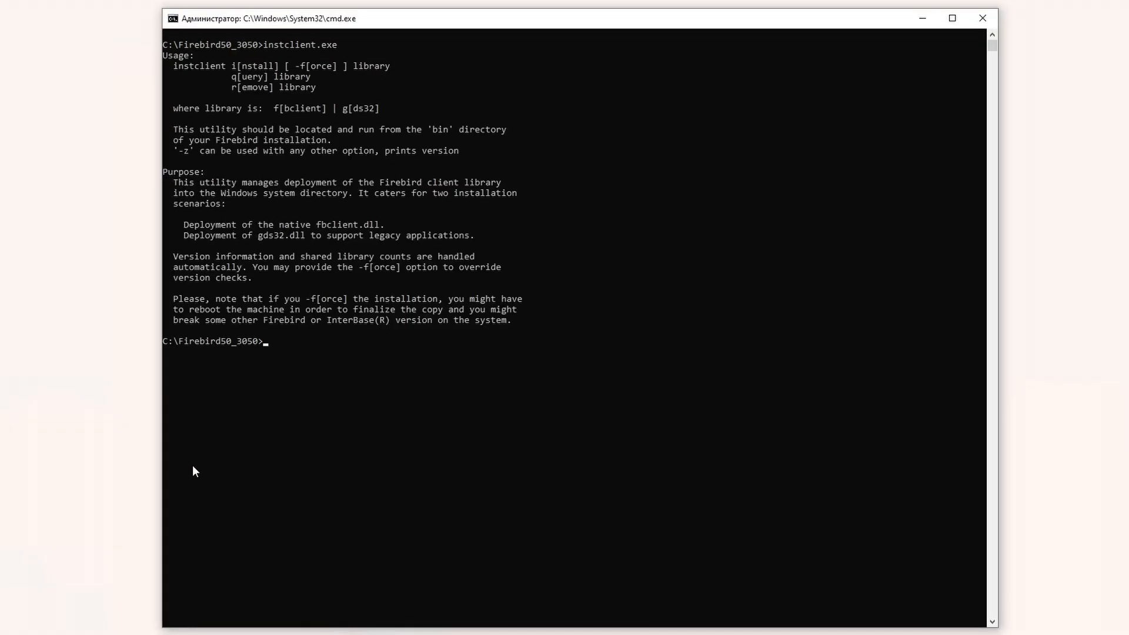
pyautogui.press('Up')
pyautogui.write('q f')
pyautogui.press('Return')
pyautogui.press('Up')
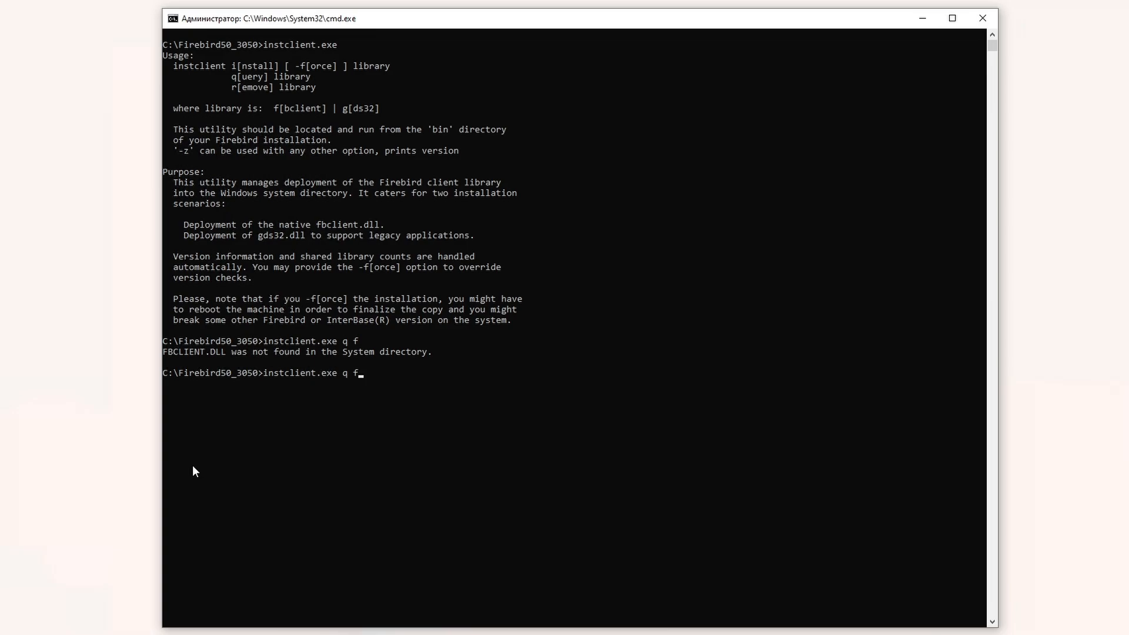
pyautogui.press('BackSpace')
pyautogui.write('g')
pyautogui.press('Return')
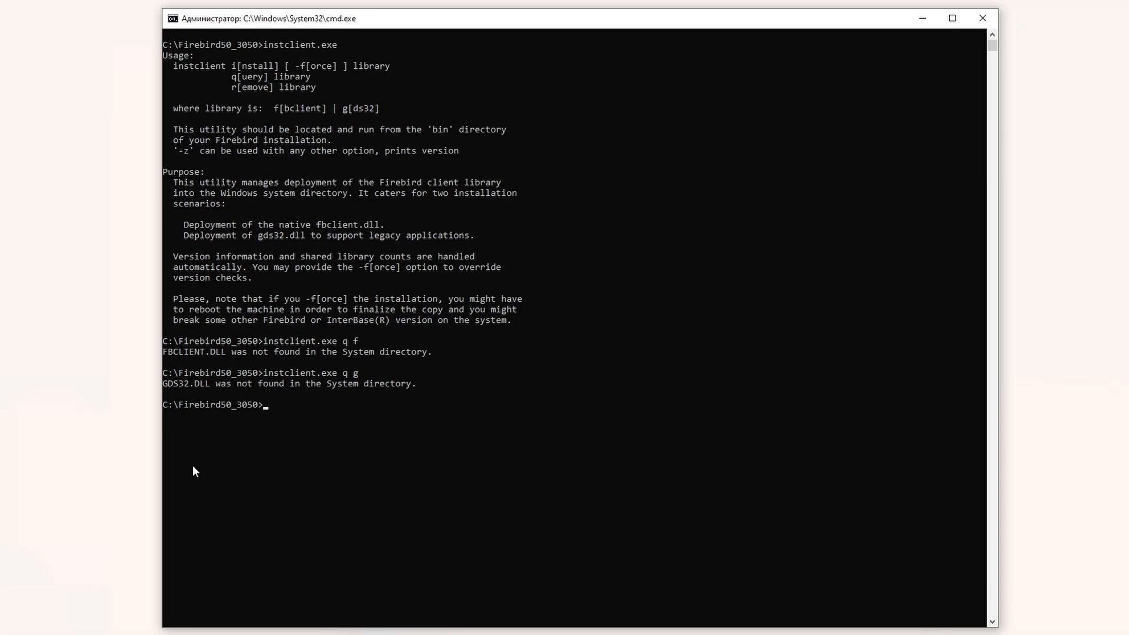
# Step: Install fbclient and gds32 to System32 with 'instclient.exe i f' and 'i g'
pyautogui.press('Up')
pyautogui.press('Left')
pyautogui.press('Left')
pyautogui.press('BackSpace')
pyautogui.press('End')
pyautogui.press('BackSpace')
pyautogui.press('BackSpace')
pyautogui.write('i f')
pyautogui.press('Return')
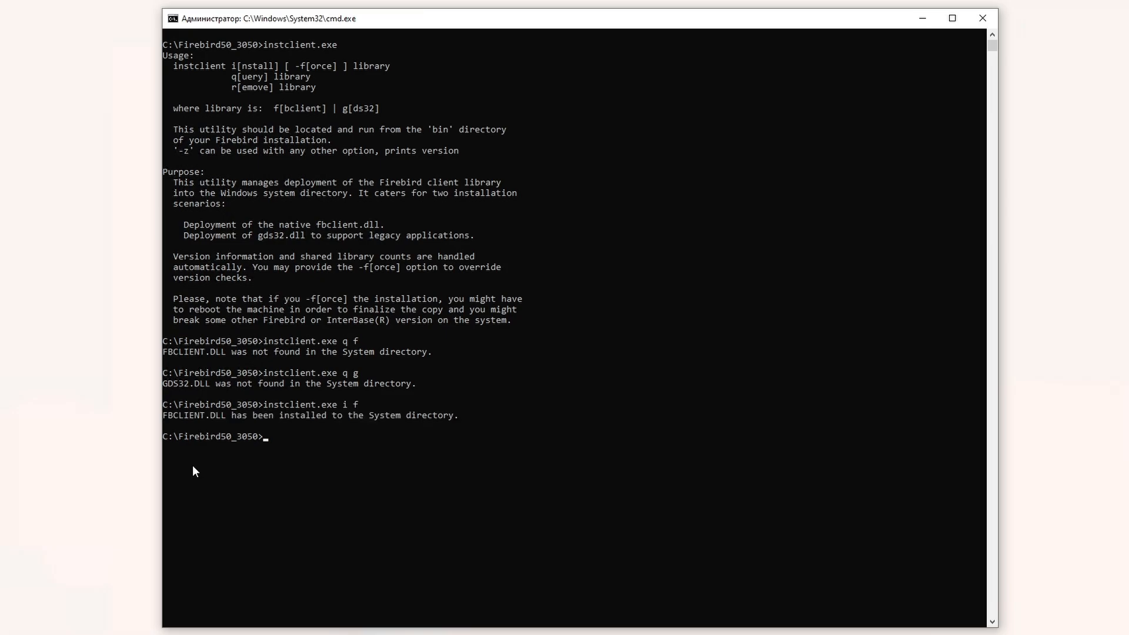
pyautogui.press('Up')
pyautogui.press('Up')
pyautogui.press('Left')
pyautogui.press('Left')
pyautogui.press('BackSpace')
pyautogui.write('i')
pyautogui.press('Return')
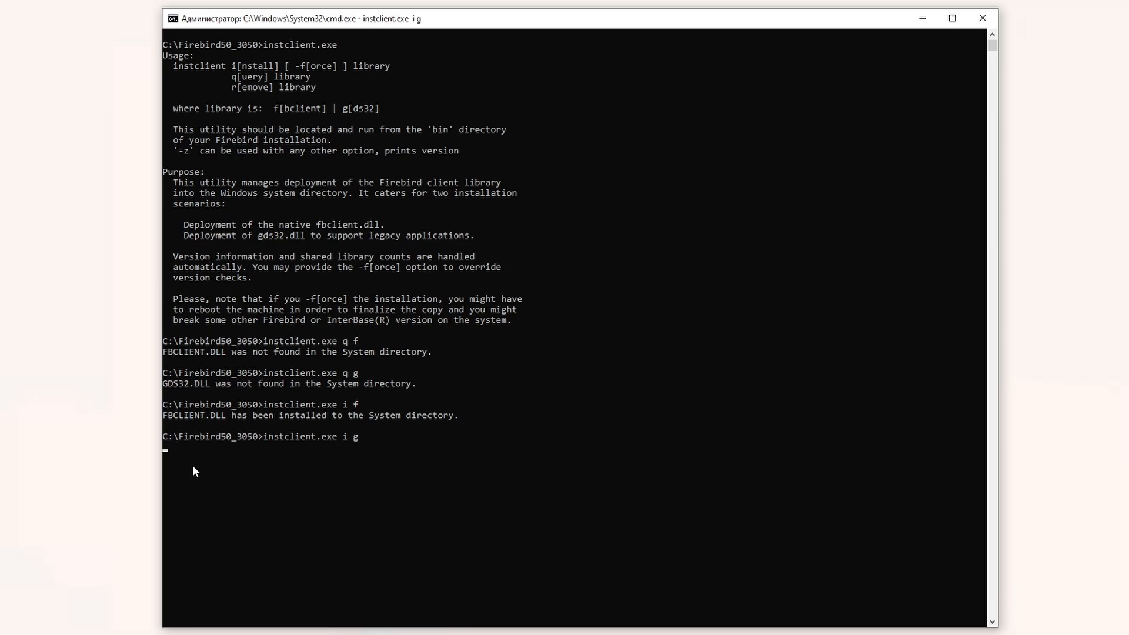
# Step: Re-query fbclient and gds32 to confirm both now report installed versions
pyautogui.press('Up')
pyautogui.press('Return')
pyautogui.press('Up')
pyautogui.press('BackSpace')
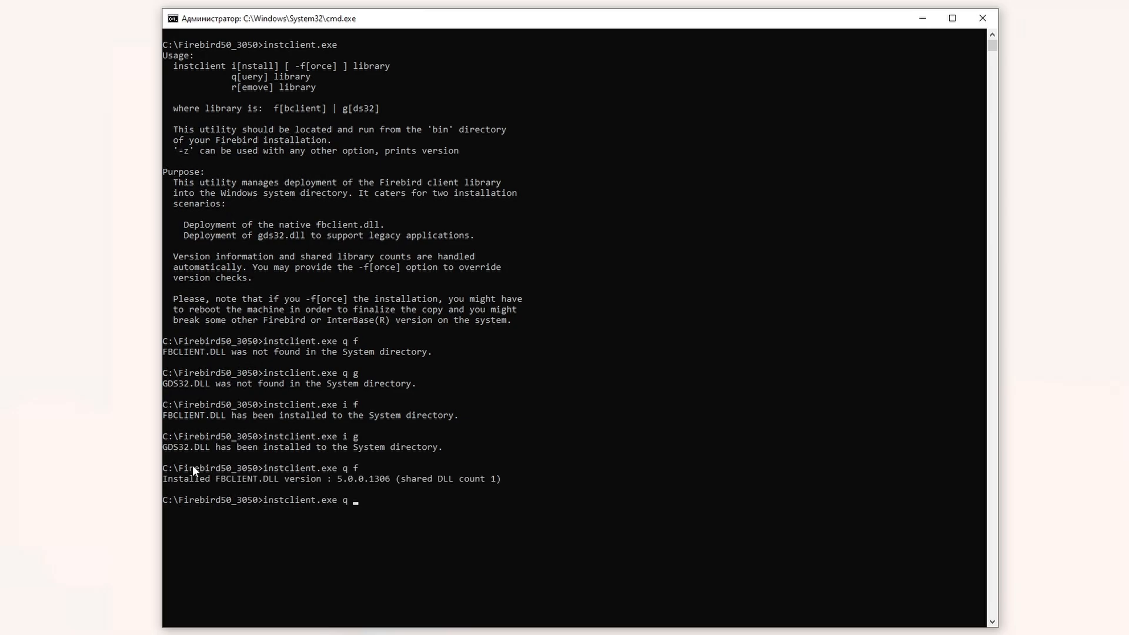
pyautogui.write('g')
pyautogui.press('Return')
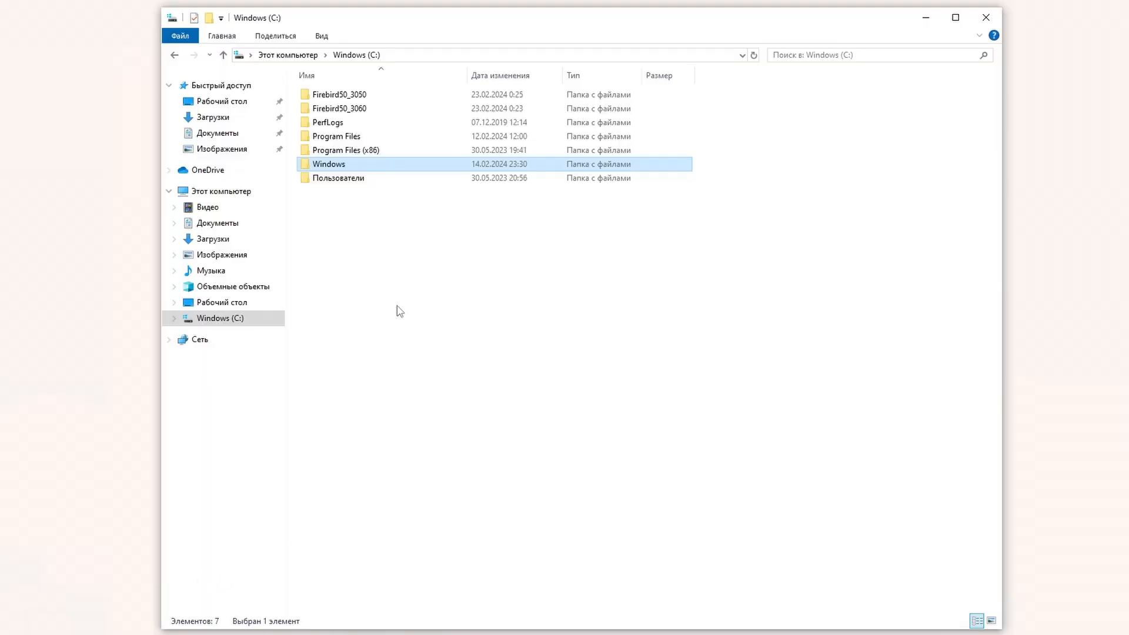
# Step: Browse File Explorer to the C:\Windows\System32 folder
pyautogui.doubleClick(368, 165)
pyautogui.scroll(-2, 448, 582)
pyautogui.scroll(-8, 438, 581)
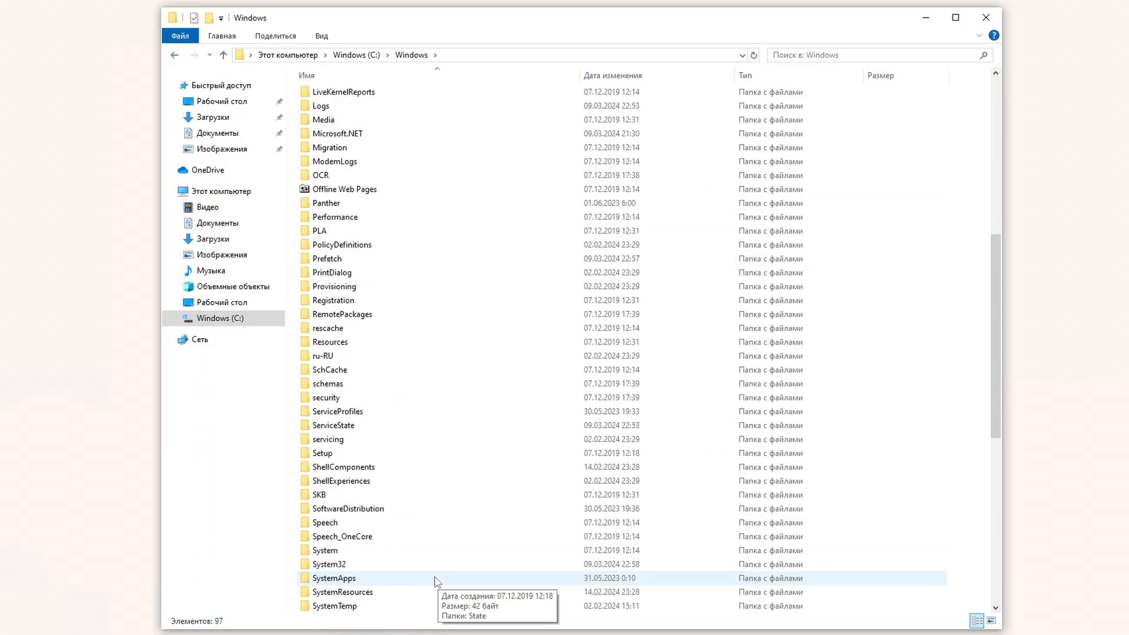
pyautogui.scroll(-3, 424, 582)
pyautogui.click(327, 439)
pyautogui.doubleClick(327, 439)
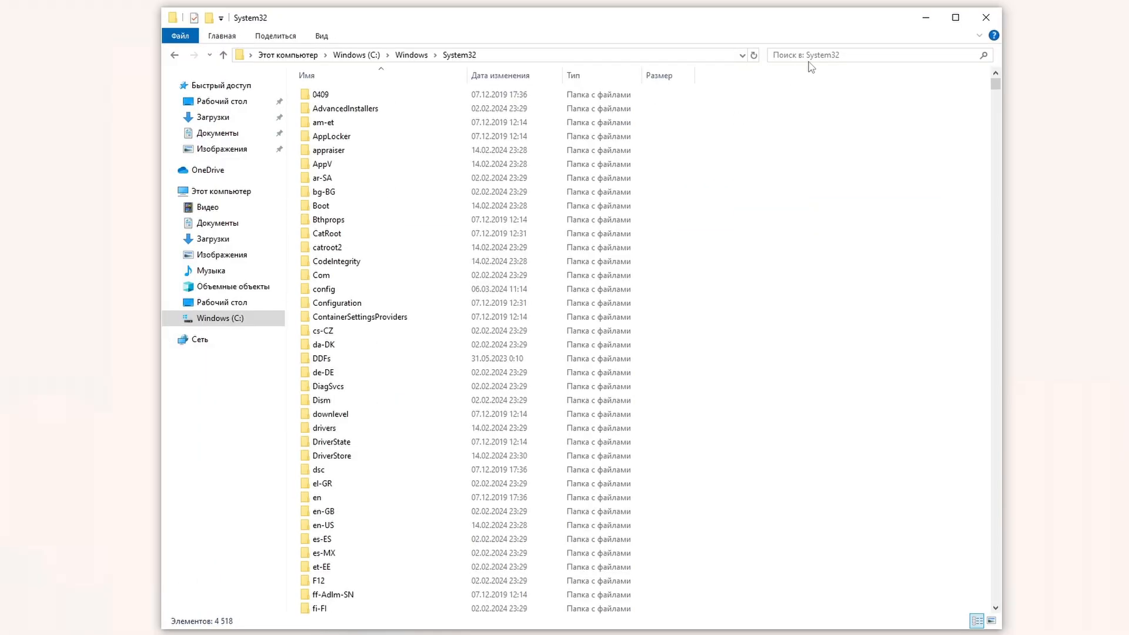
# Step: Search System32 for 'fbc' and then 'gds32' to find the installed DLLs
pyautogui.click(812, 54)
pyautogui.write('fbc')
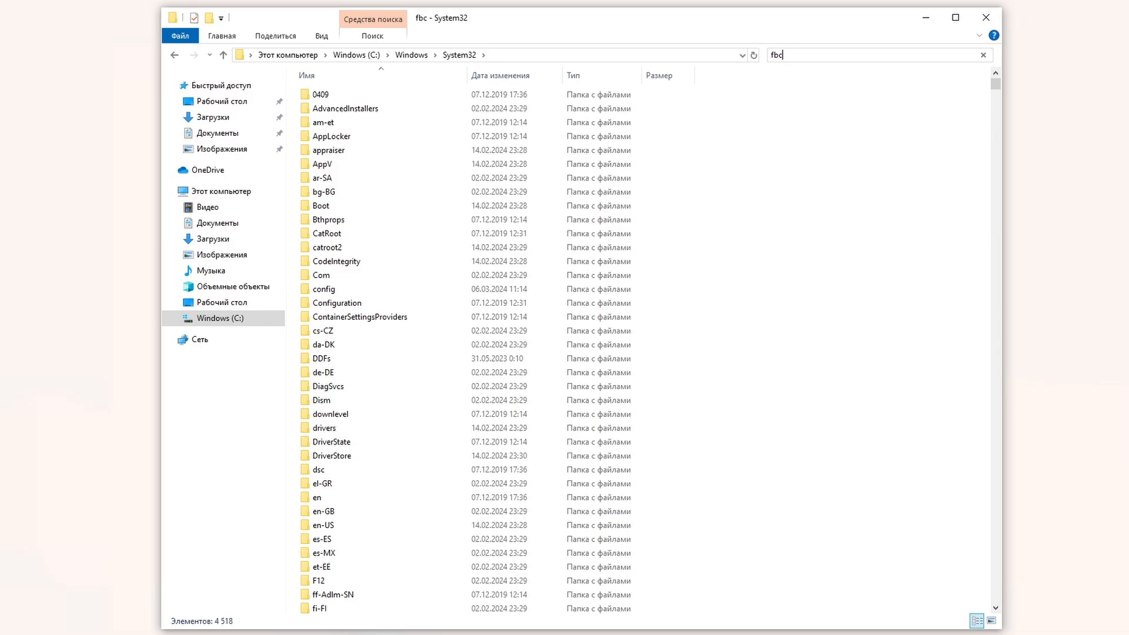
pyautogui.hotkey('ctrl', 'a')
pyautogui.write('g')
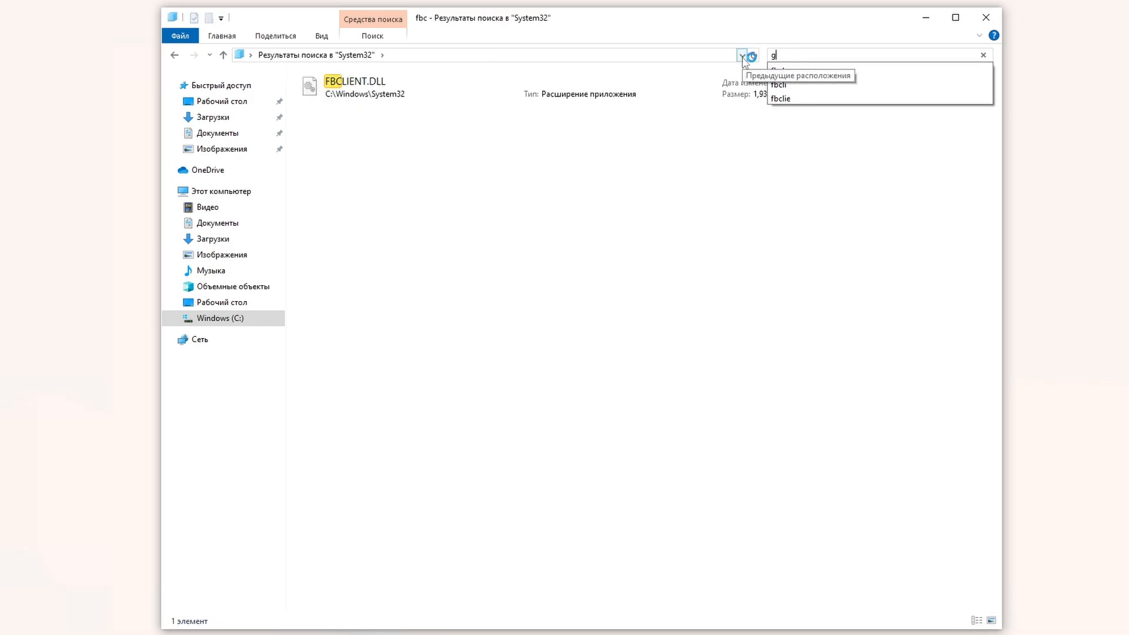
pyautogui.write('ds32')
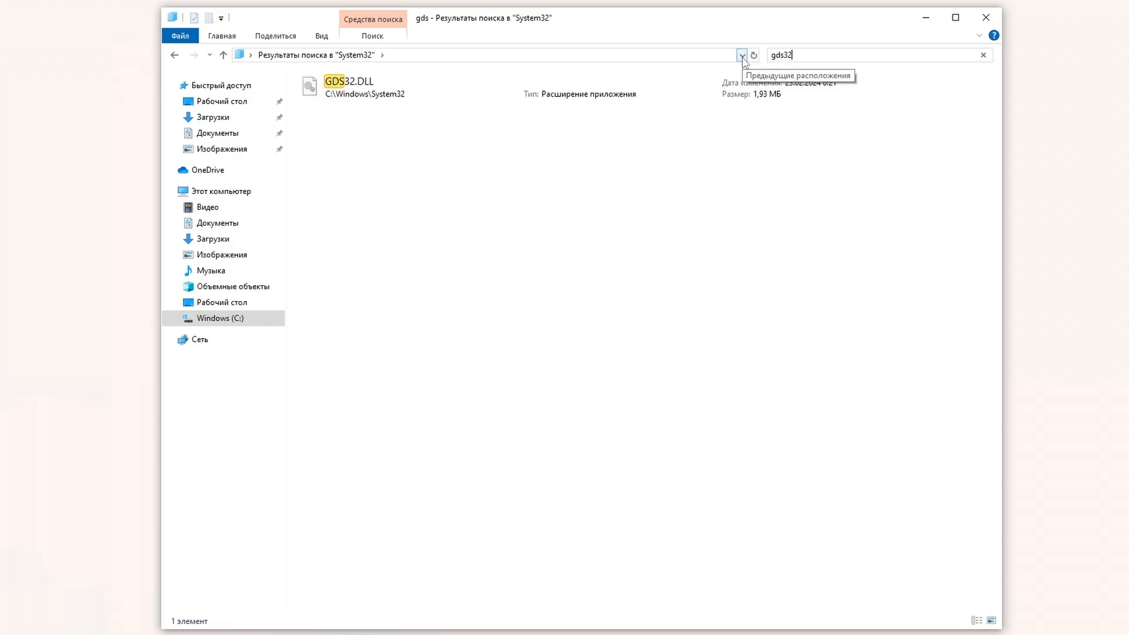
# Step: Remove fbclient and gds32 from System32 with 'instclient.exe r f' and 'r g'
pyautogui.click(926, 18)
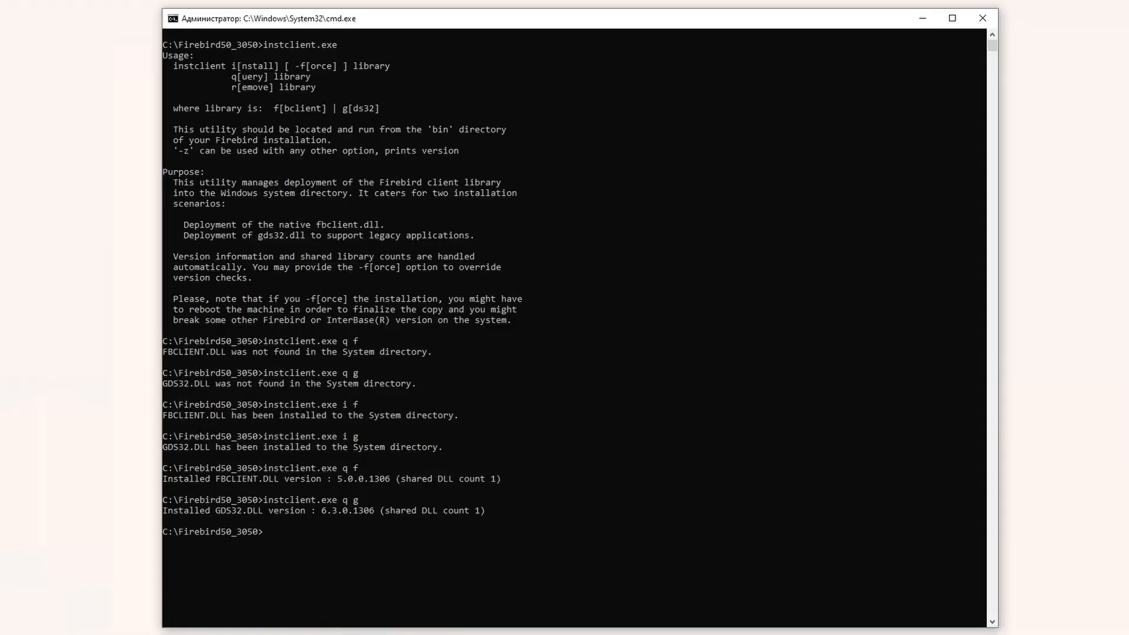
pyautogui.press('Up')
pyautogui.press('BackSpace')
pyautogui.press('BackSpace')
pyautogui.press('BackSpace')
pyautogui.write('r f')
pyautogui.press('Return')
pyautogui.press('Up')
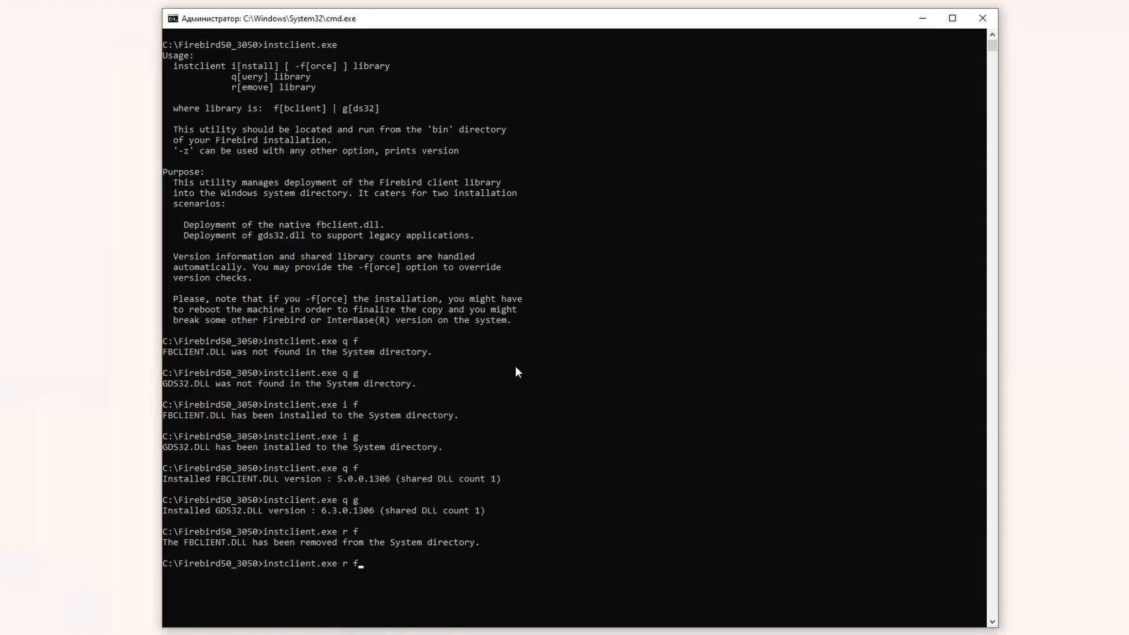
pyautogui.press('BackSpace')
pyautogui.press('BackSpace')
pyautogui.press('BackSpace')
pyautogui.write('r g')
pyautogui.press('Return')
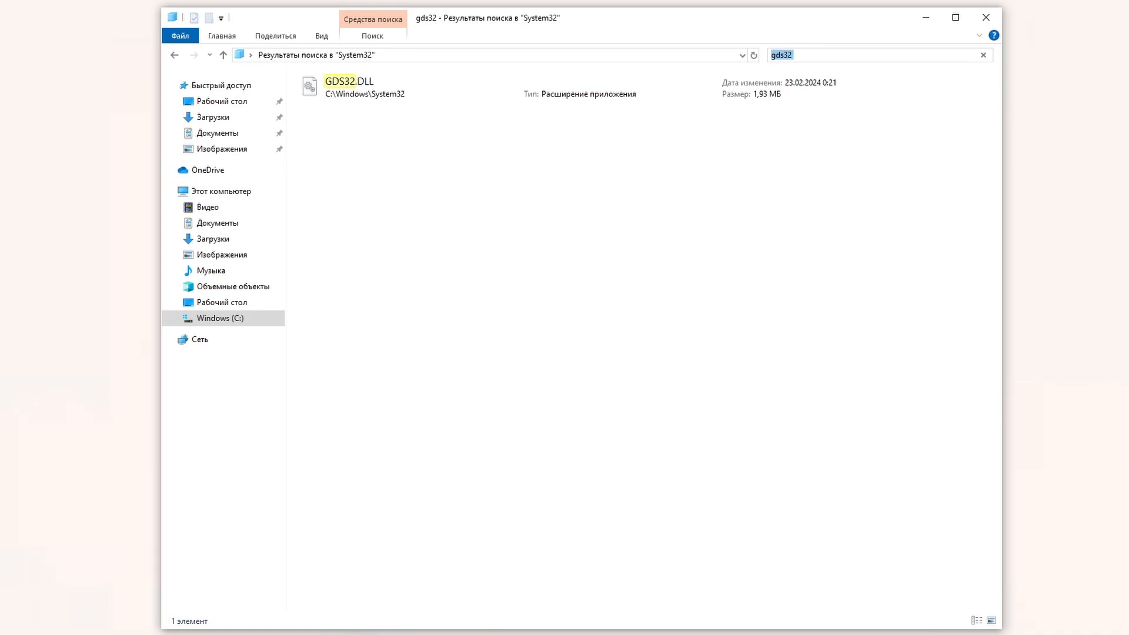
# Step: Search System32 for 'fbcl' and 'gds', finding no matches, then minimize Explorer
pyautogui.write('fbc')
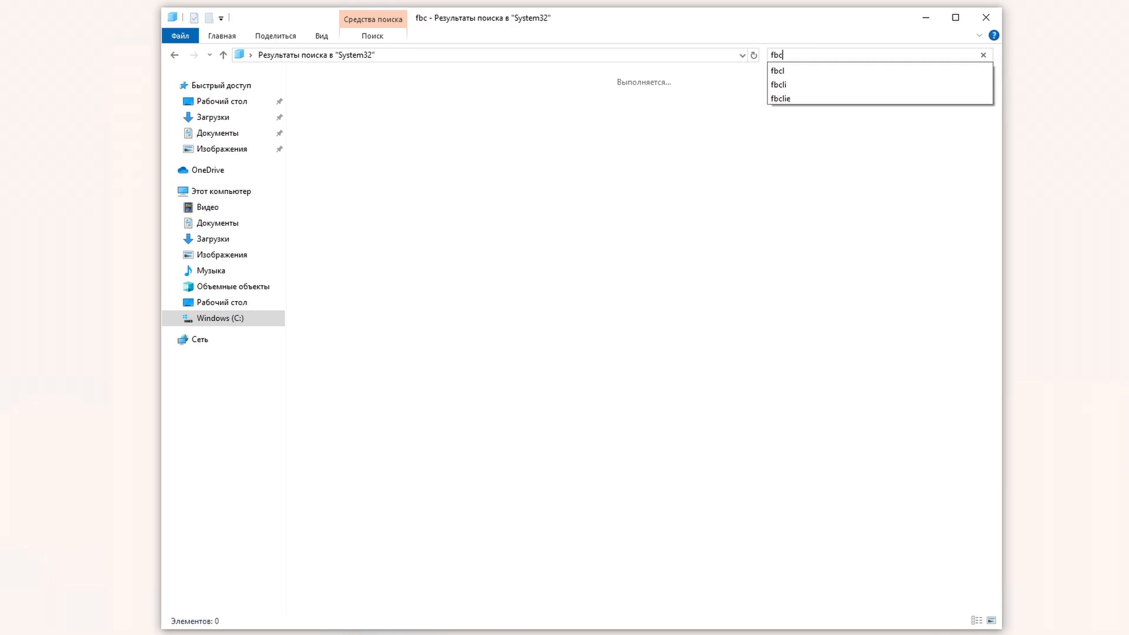
pyautogui.write('l')
pyautogui.press('BackSpace')
pyautogui.press('BackSpace')
pyautogui.press('BackSpace')
pyautogui.press('BackSpace')
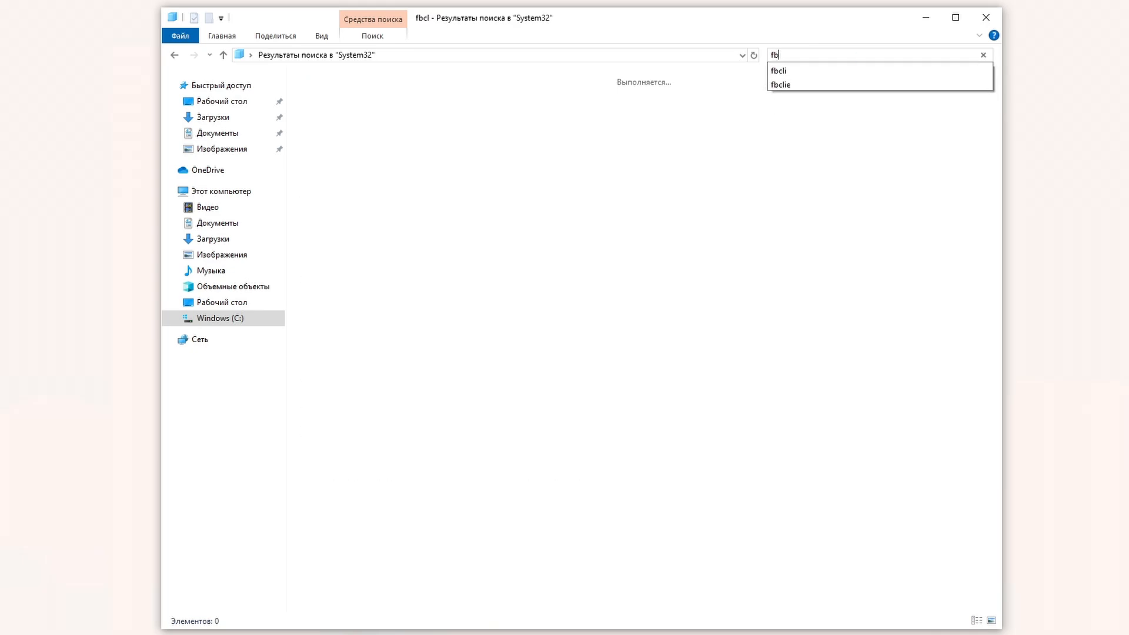
pyautogui.write('gds')
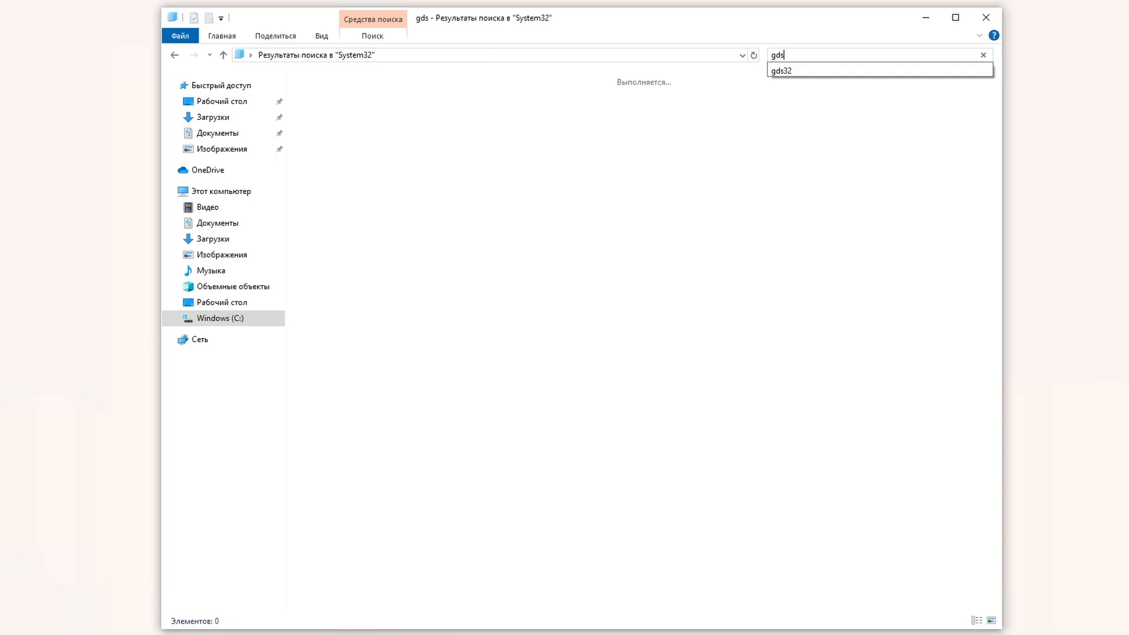
pyautogui.click(923, 22)
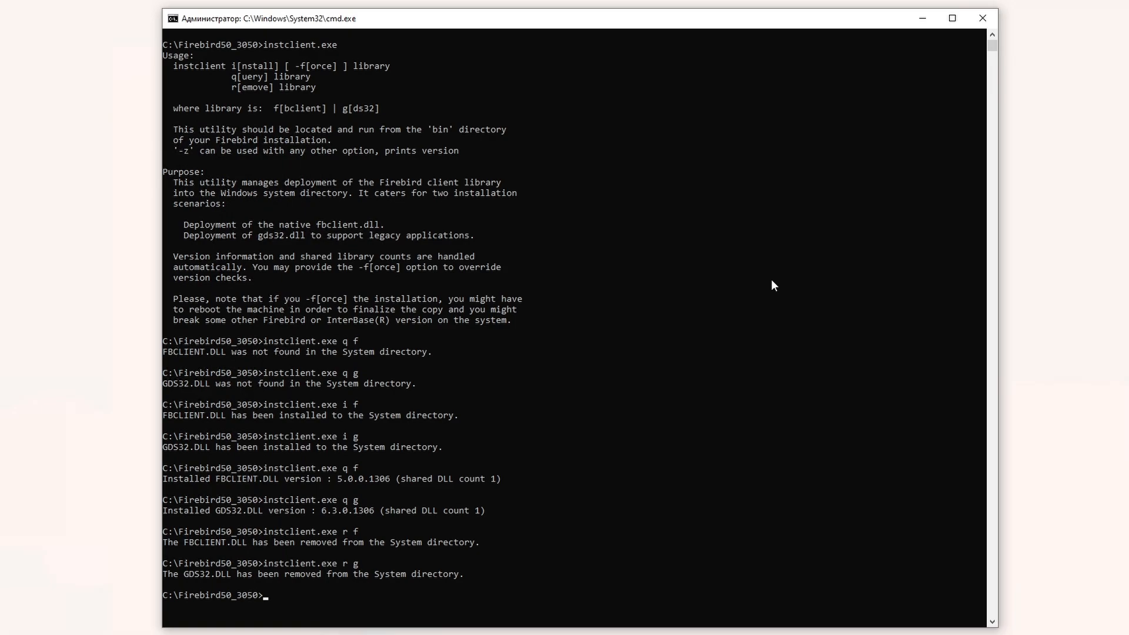
# Step: Run 'instclient.exe q f' and 'q g' to confirm both DLLs are gone, then minimize the console
pyautogui.press('Up')
pyautogui.press('BackSpace')
pyautogui.press('BackSpace')
pyautogui.press('BackSpace')
pyautogui.write('q f')
pyautogui.press('Return')
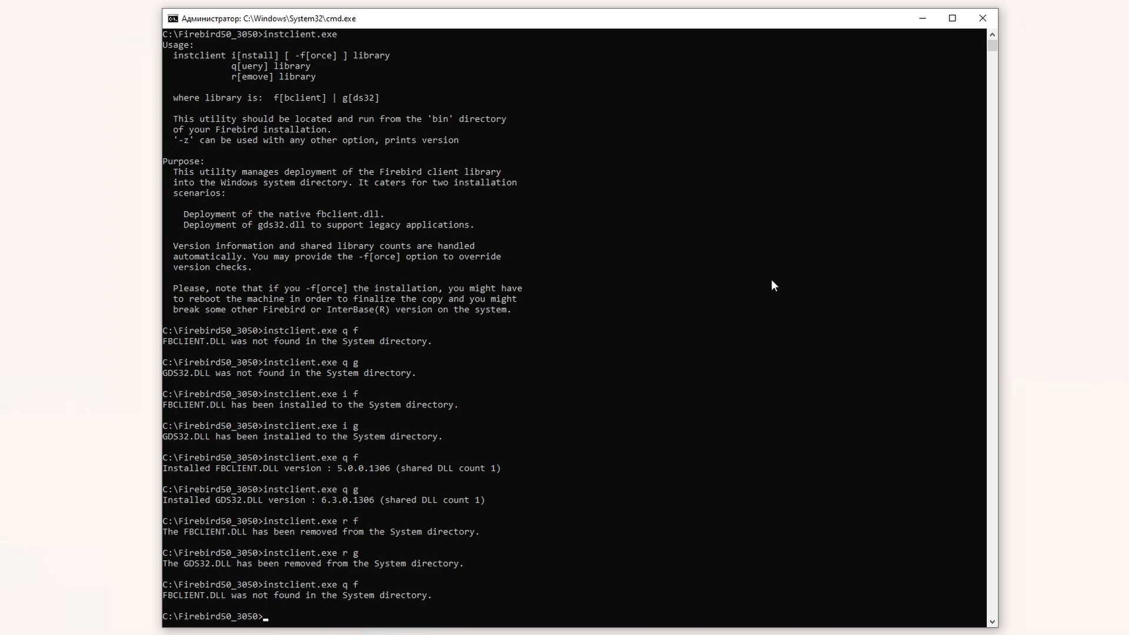
pyautogui.press('Up')
pyautogui.press('BackSpace')
pyautogui.press('BackSpace')
pyautogui.write('g')
pyautogui.press('Return')
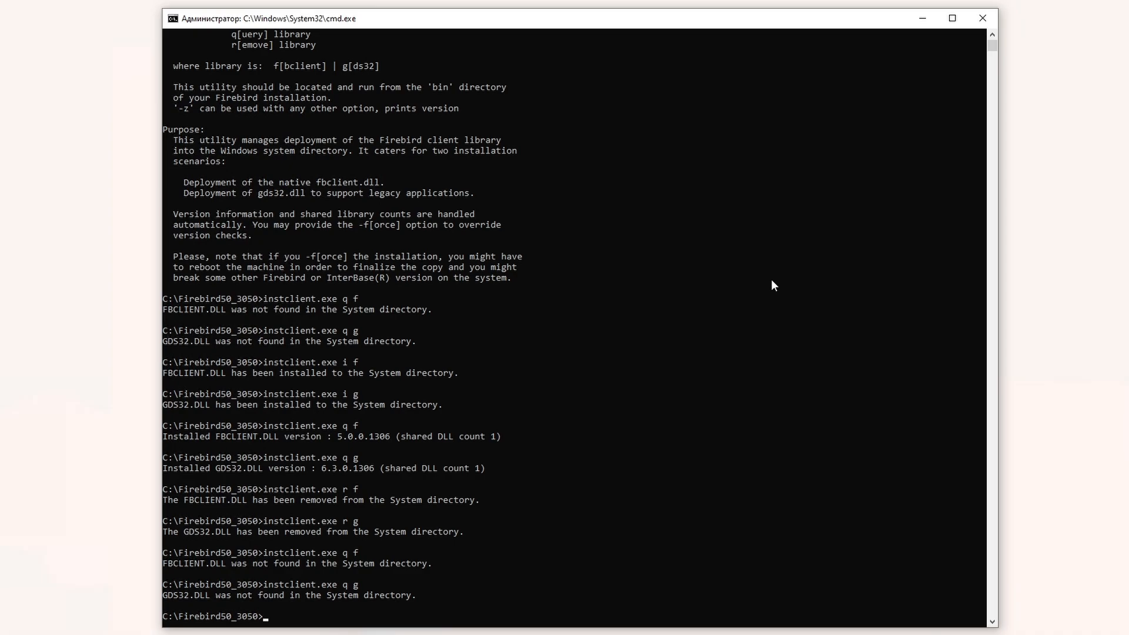
pyautogui.click(921, 18)
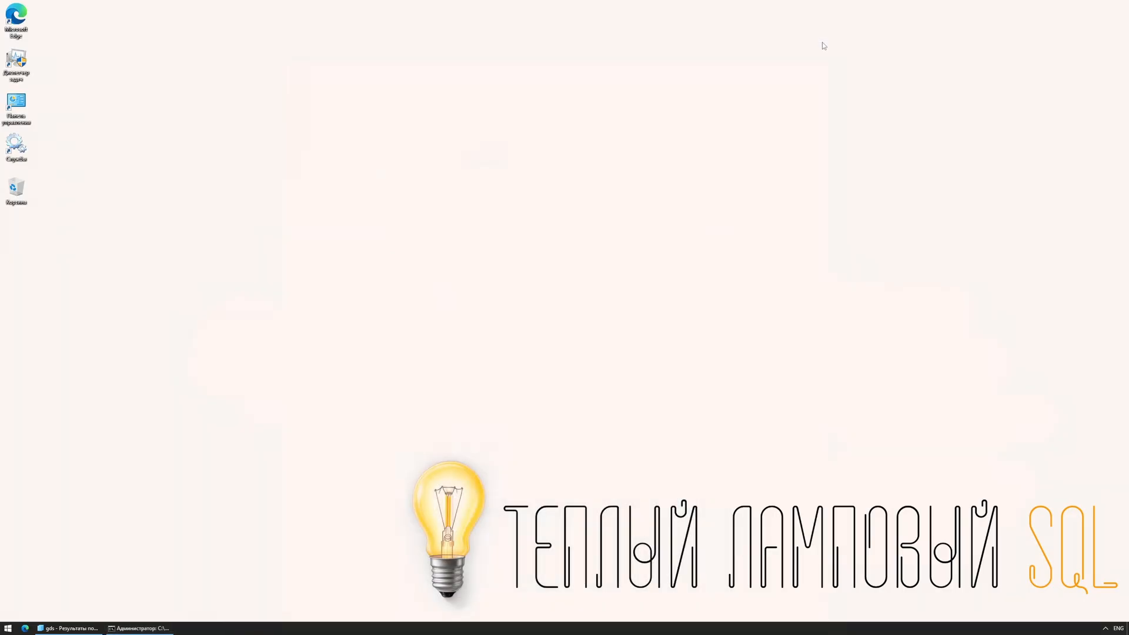